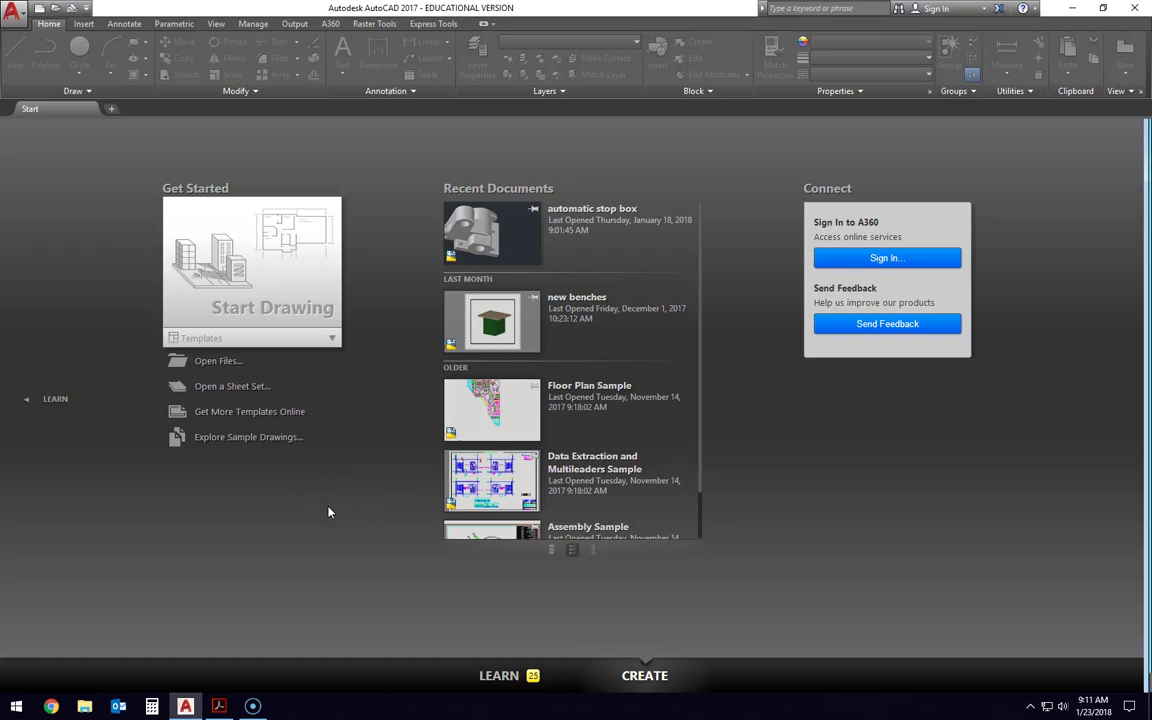
After glancing at the friction plate reference, create Drawing2 from the acad template.
key("alt+Tab")
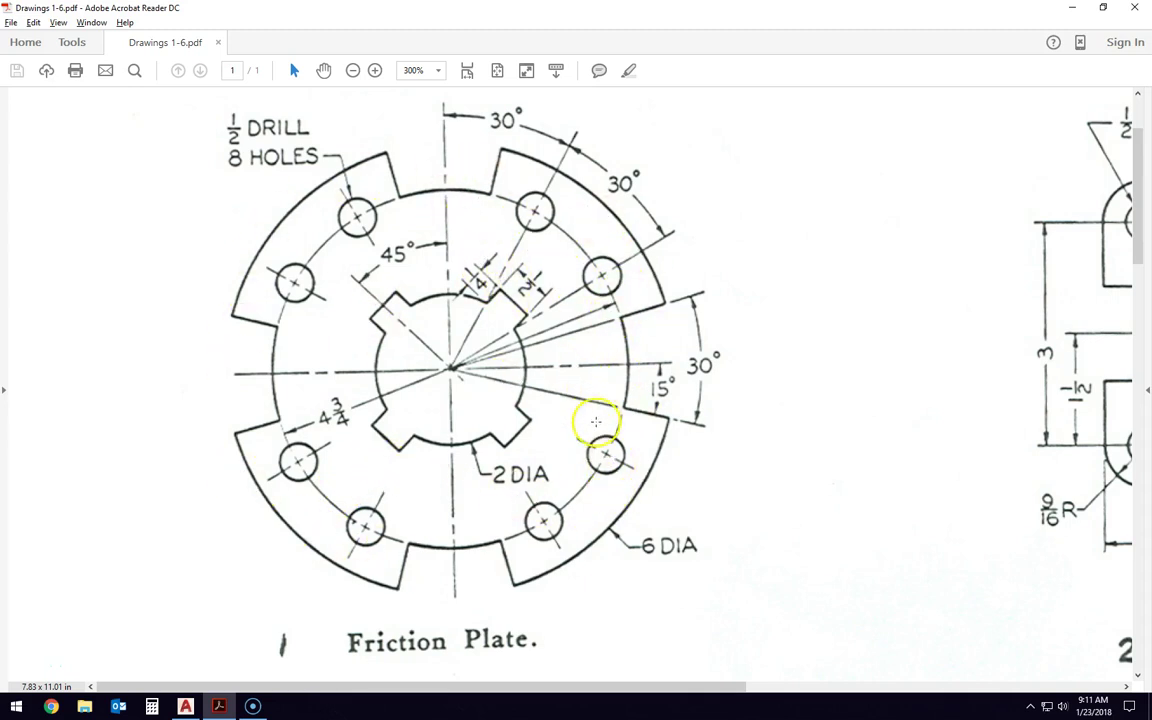
key("alt+Tab")
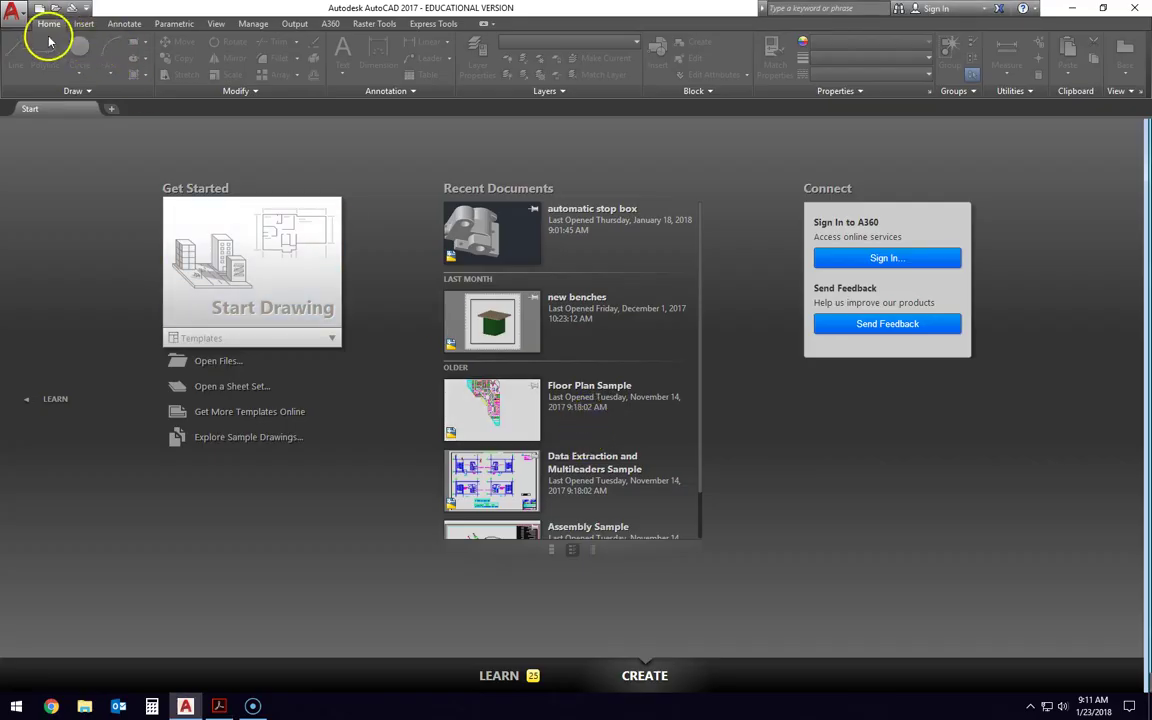
left_click(38, 10)
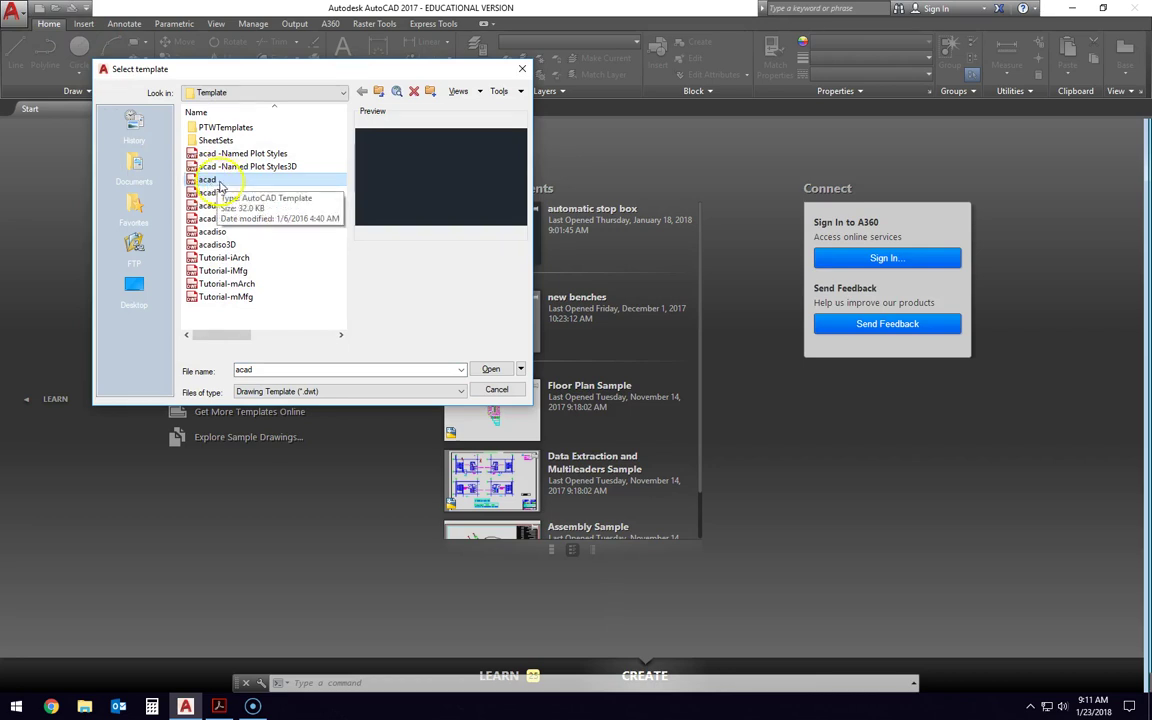
left_click(491, 367)
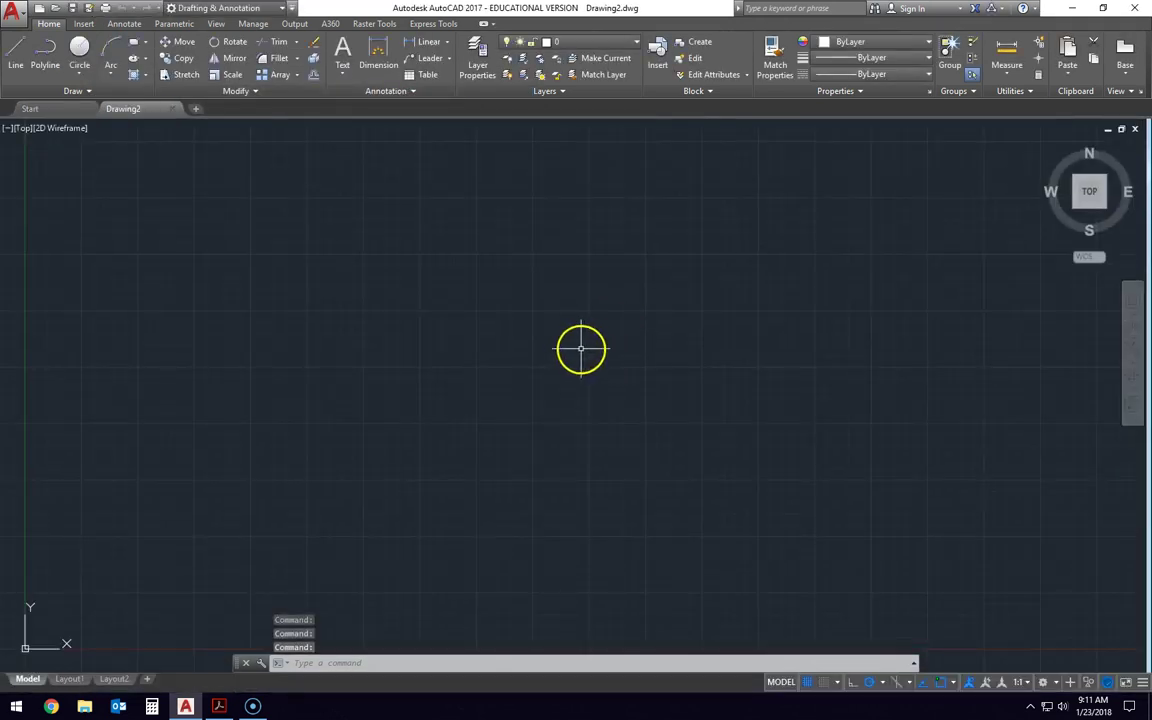
Check the reference, then draw the 2-diameter centre-hole circle by centre and diameter.
key("alt+Tab")
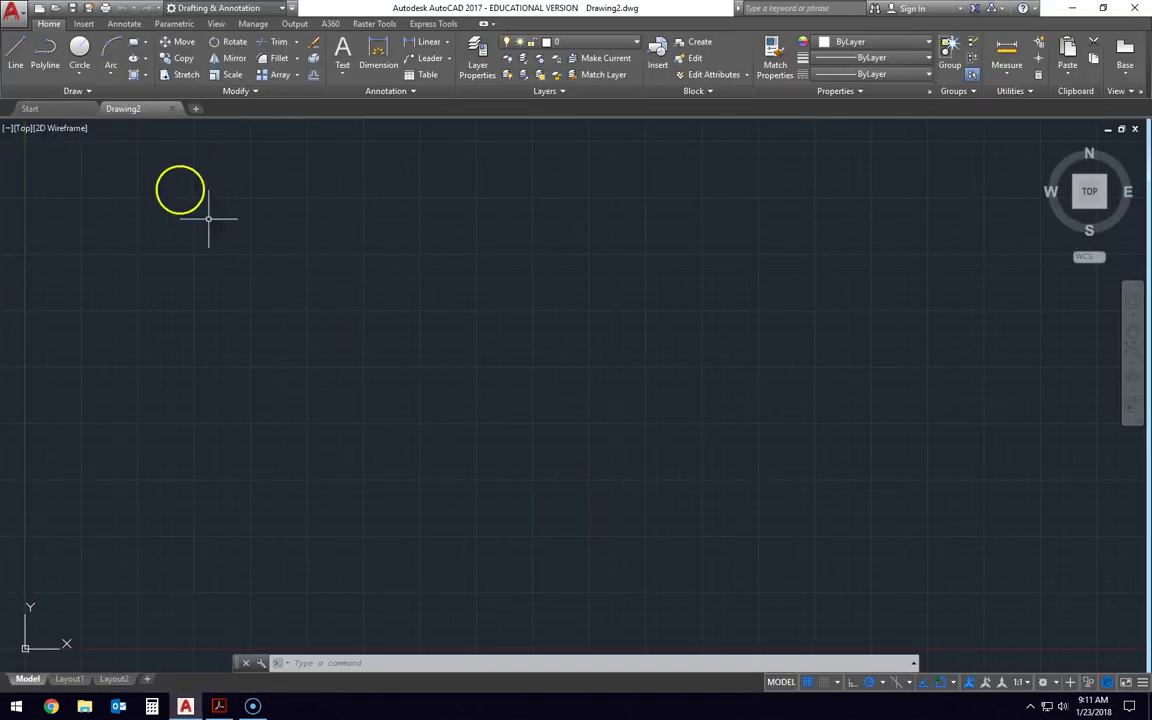
left_click(81, 68)
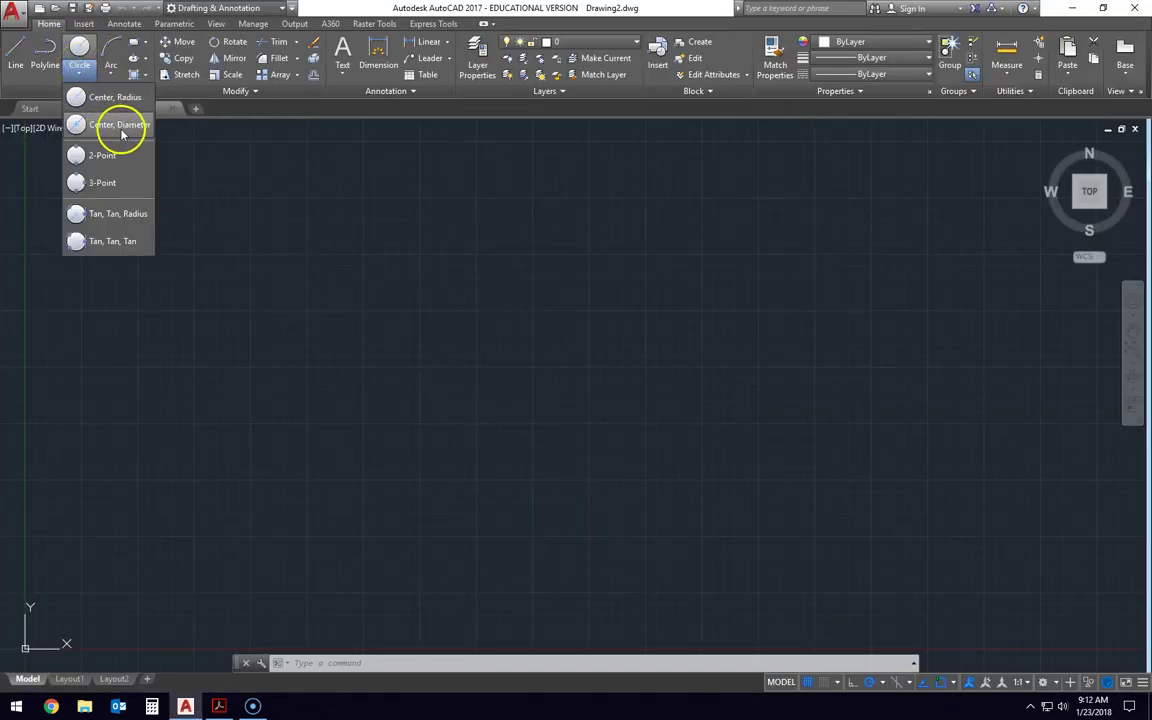
left_click(107, 126)
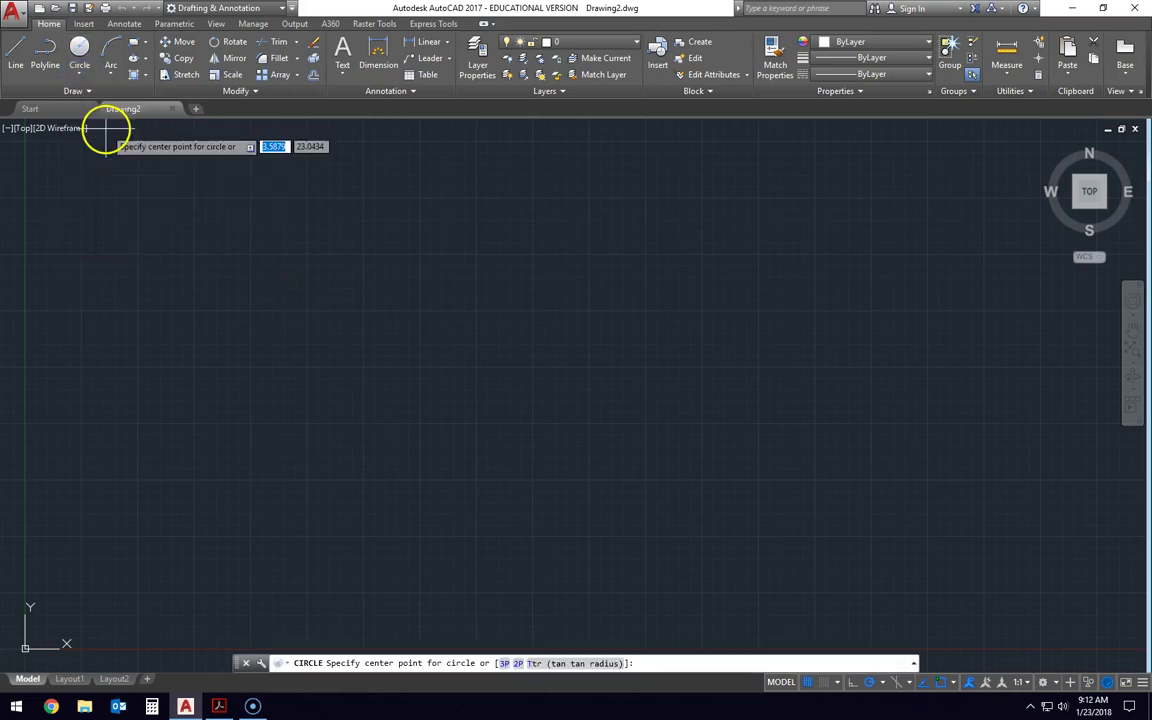
left_click(414, 405)
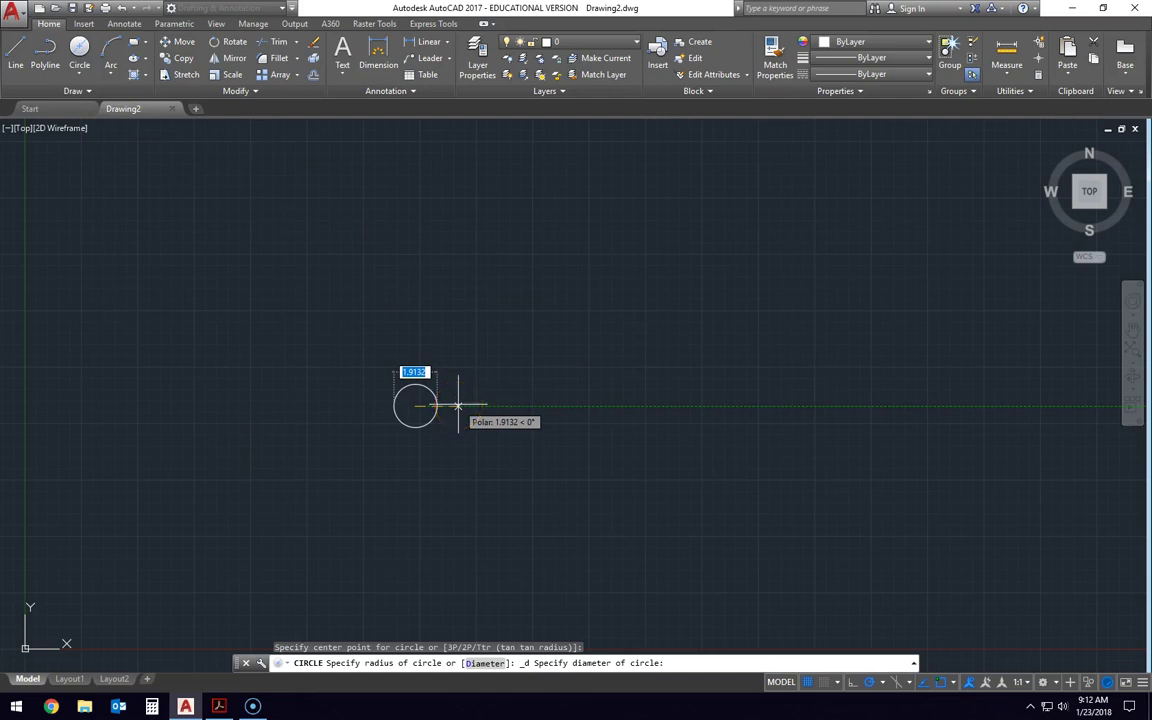
type("2")
key("Return")
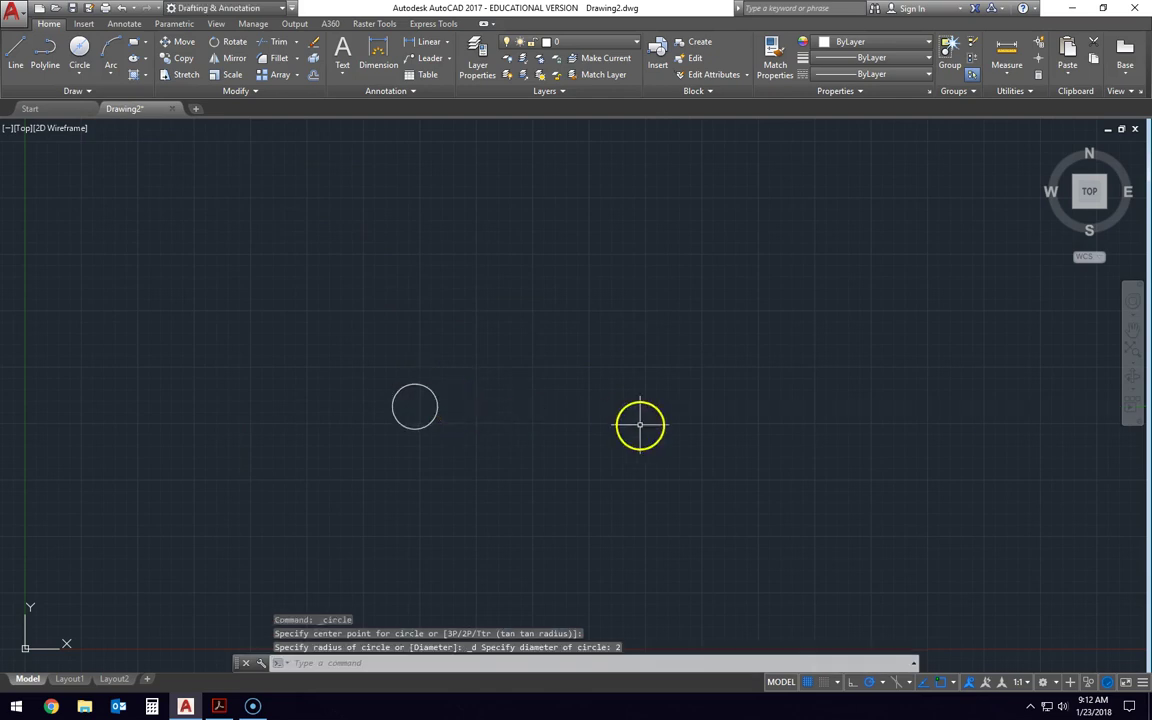
Add concentric circles of diameter 4-3/4 and 6 on the same centre.
left_click(80, 50)
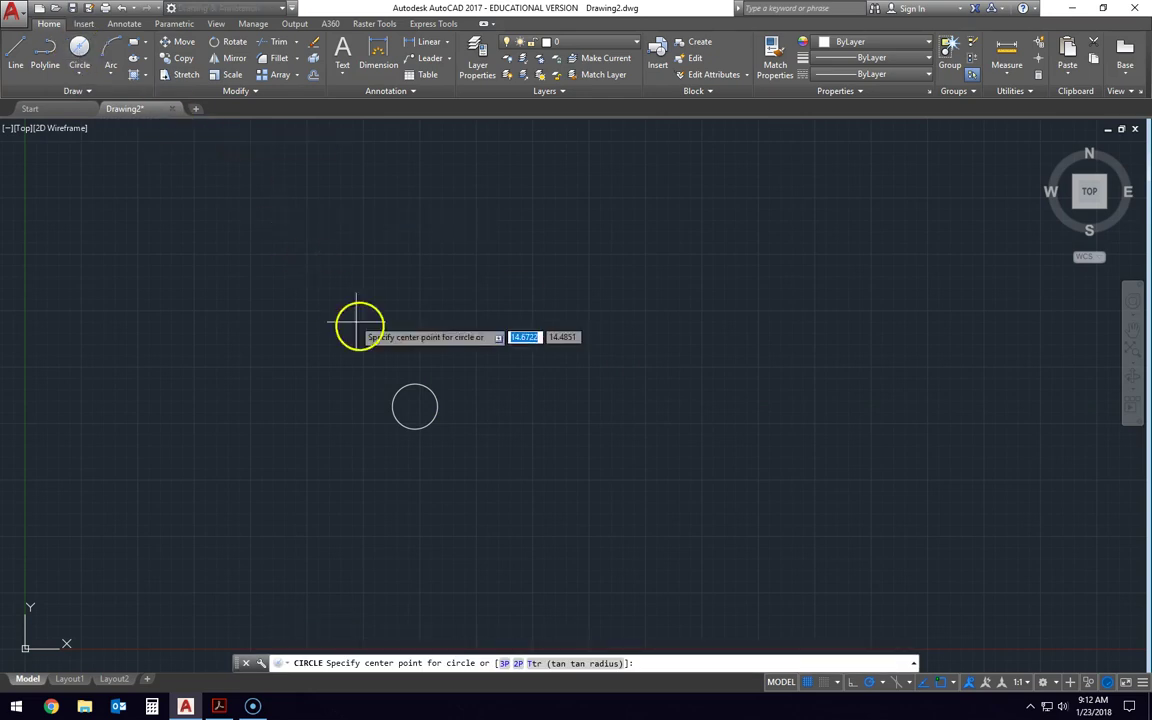
left_click(416, 405)
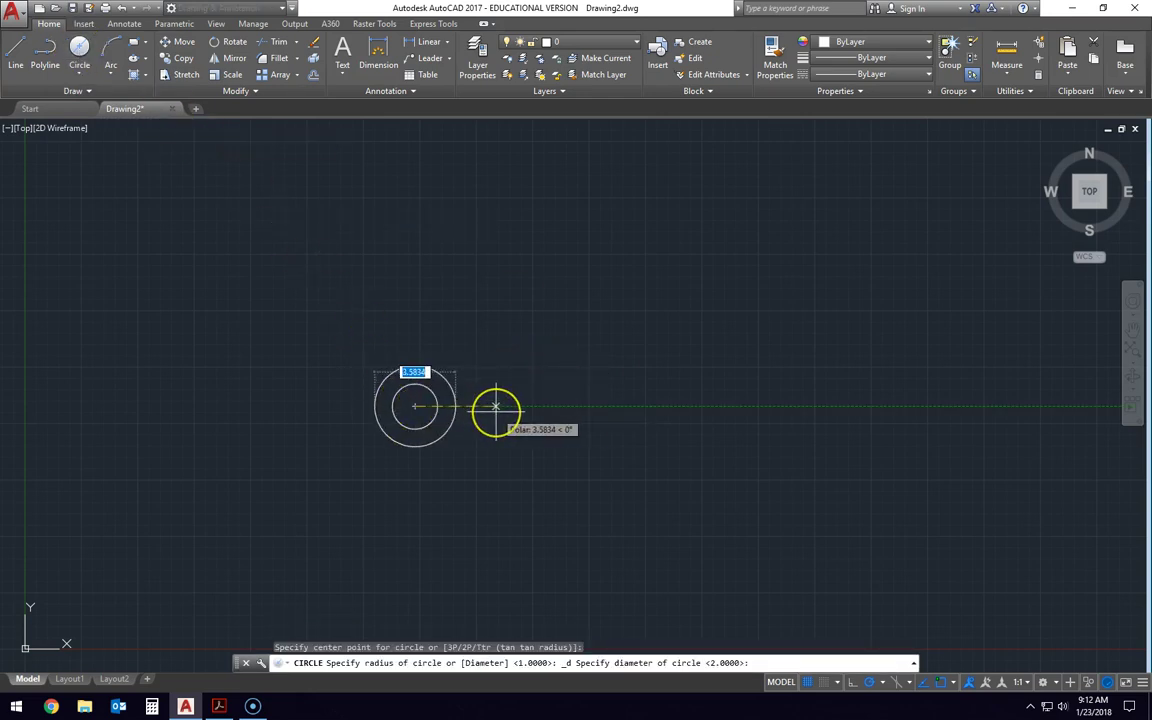
type("4")
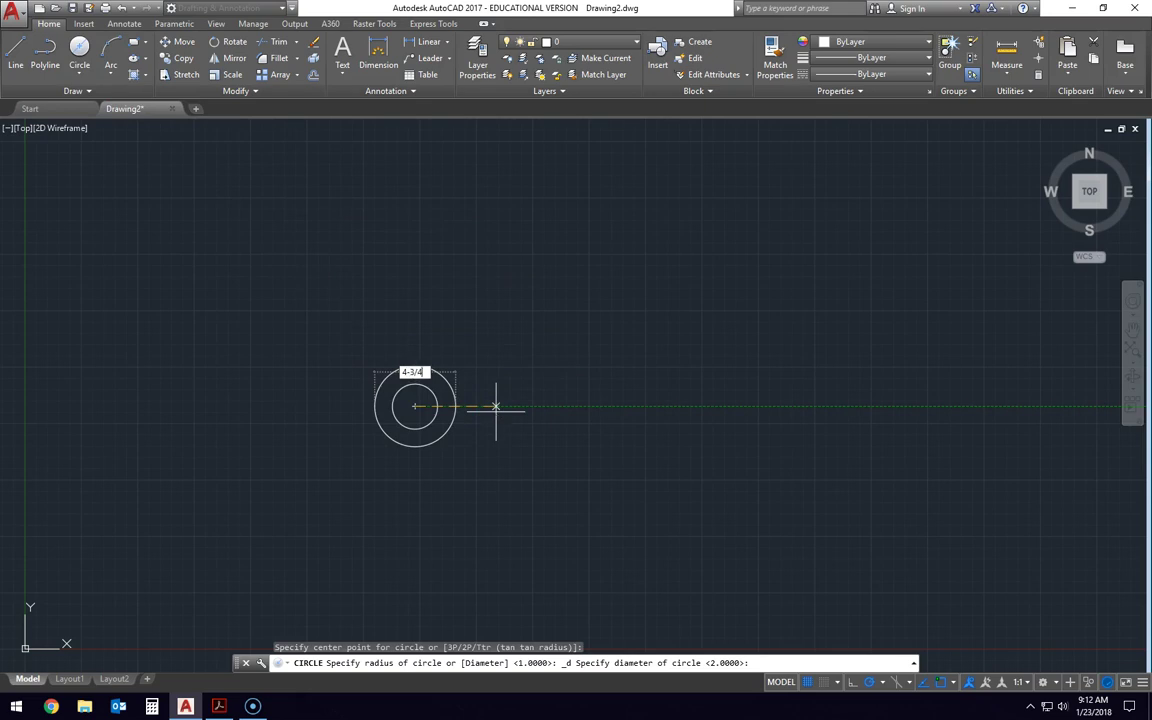
type("-3/4")
key("Return")
scroll(413, 418, "up", 4)
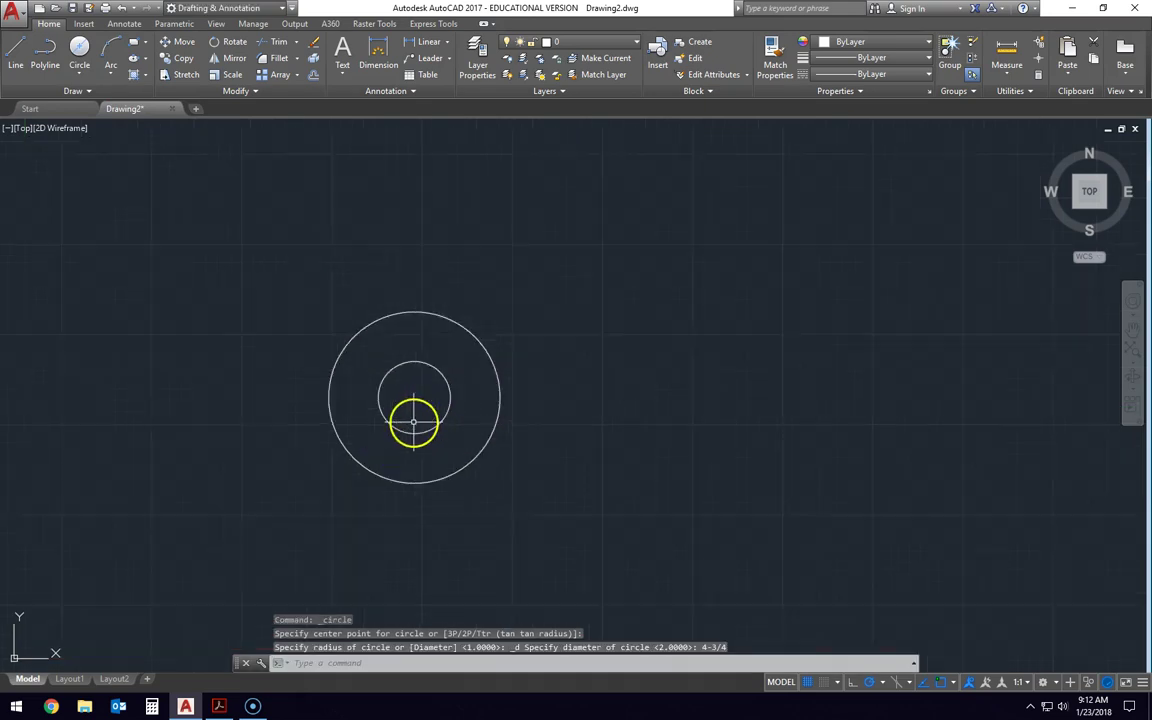
mouse_move(414, 419)
middle_mouse_down()
mouse_move(463, 406)
mouse_move(490, 374)
middle_mouse_up()
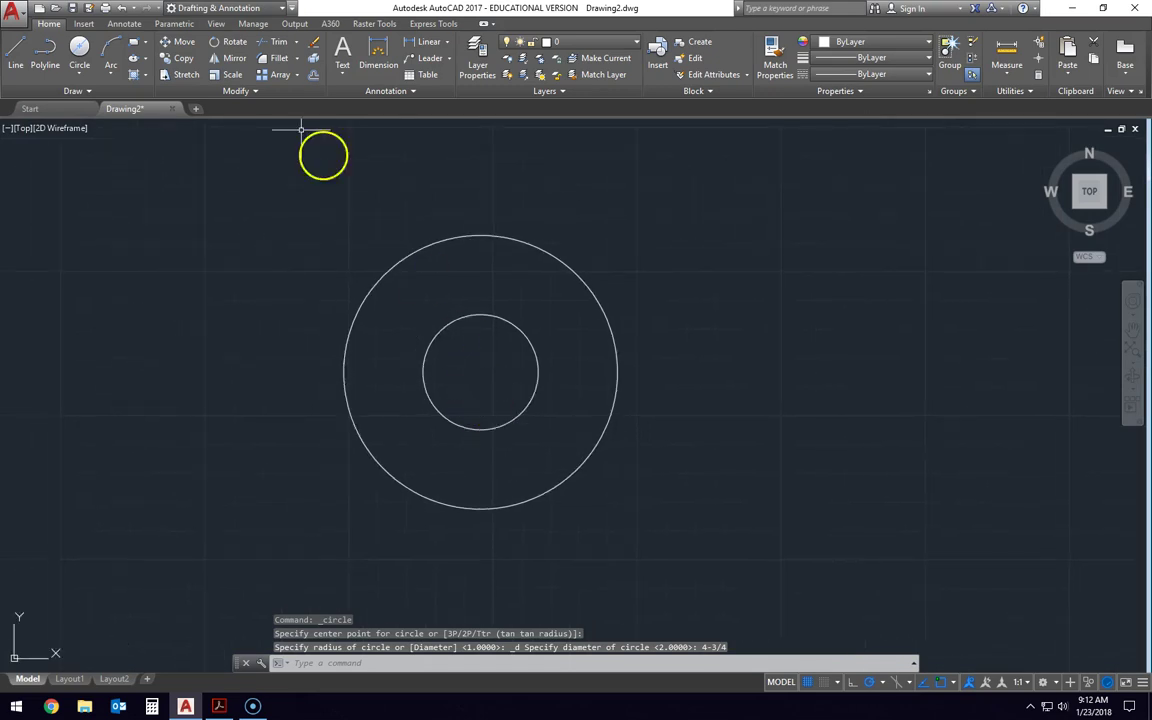
left_click(86, 54)
left_click(480, 372)
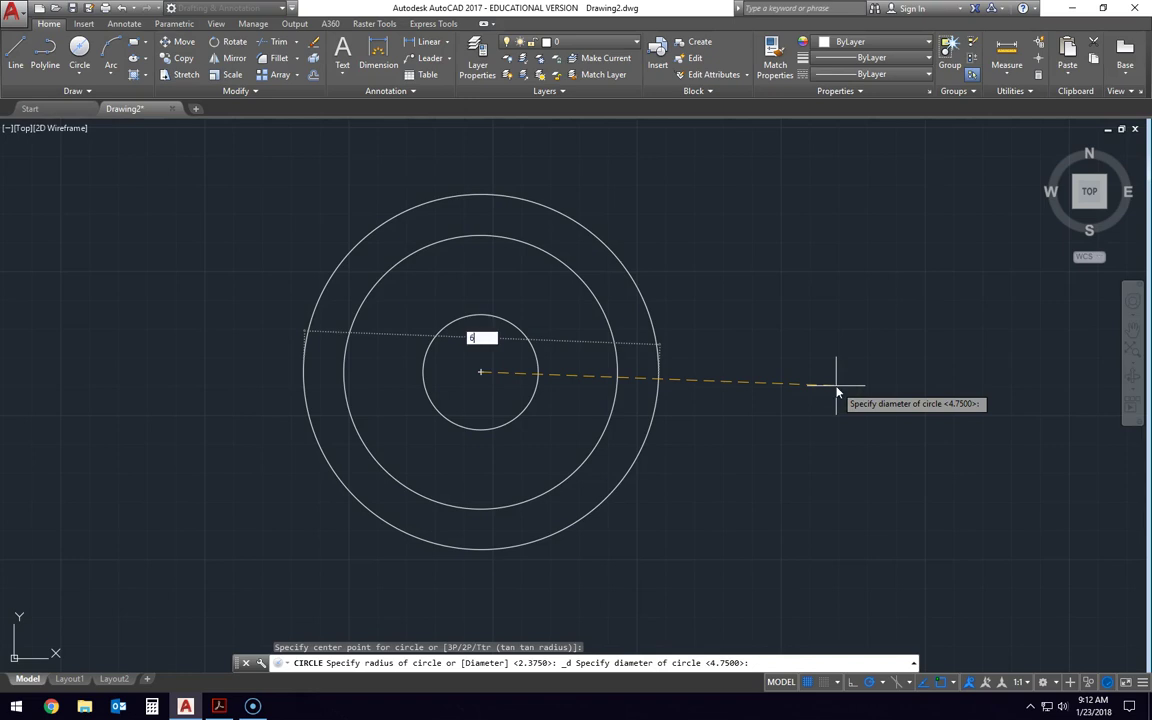
key("Return")
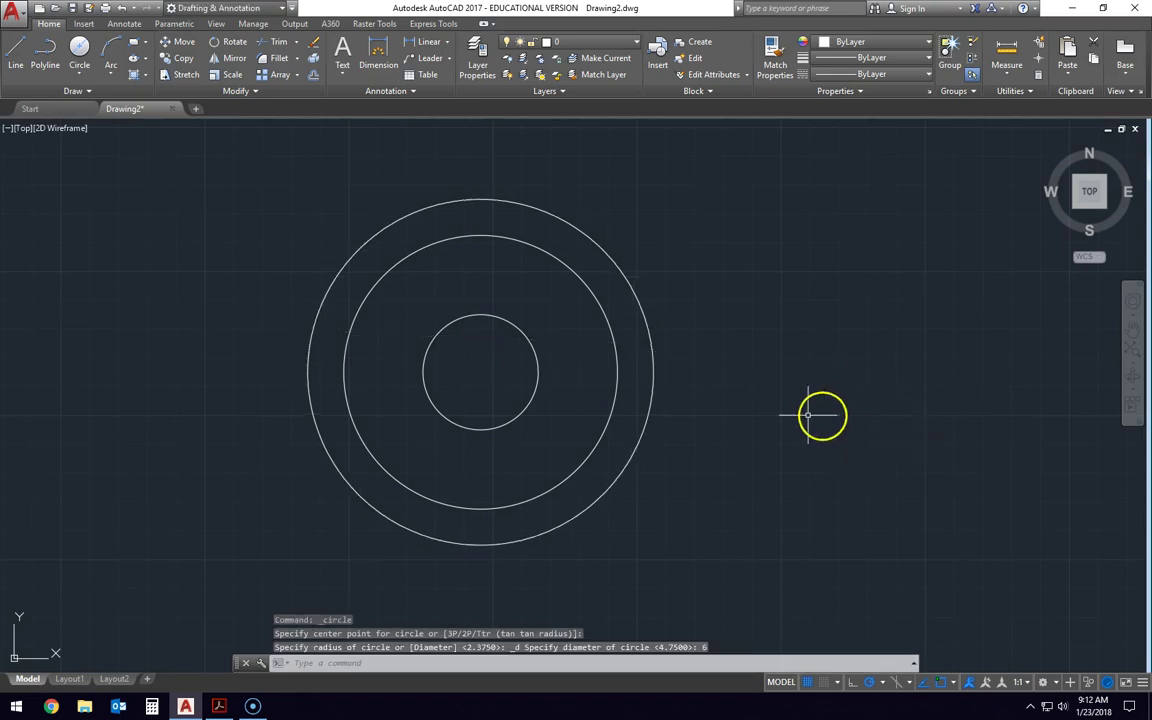
key("alt+Tab")
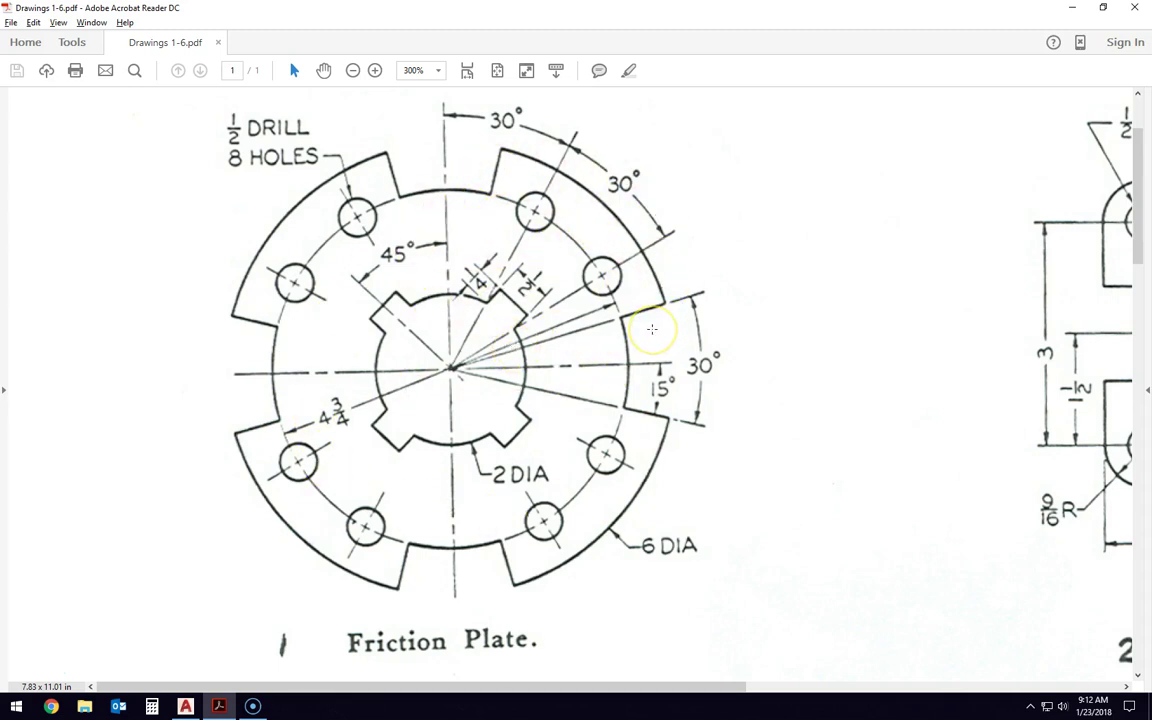
key("alt+Tab")
Draw vertical and horizontal radius lines from the centre to the outer circle's top and right.
mouse_move(553, 352)
middle_mouse_down()
mouse_move(596, 316)
mouse_move(640, 313)
middle_mouse_up()
left_click(22, 58)
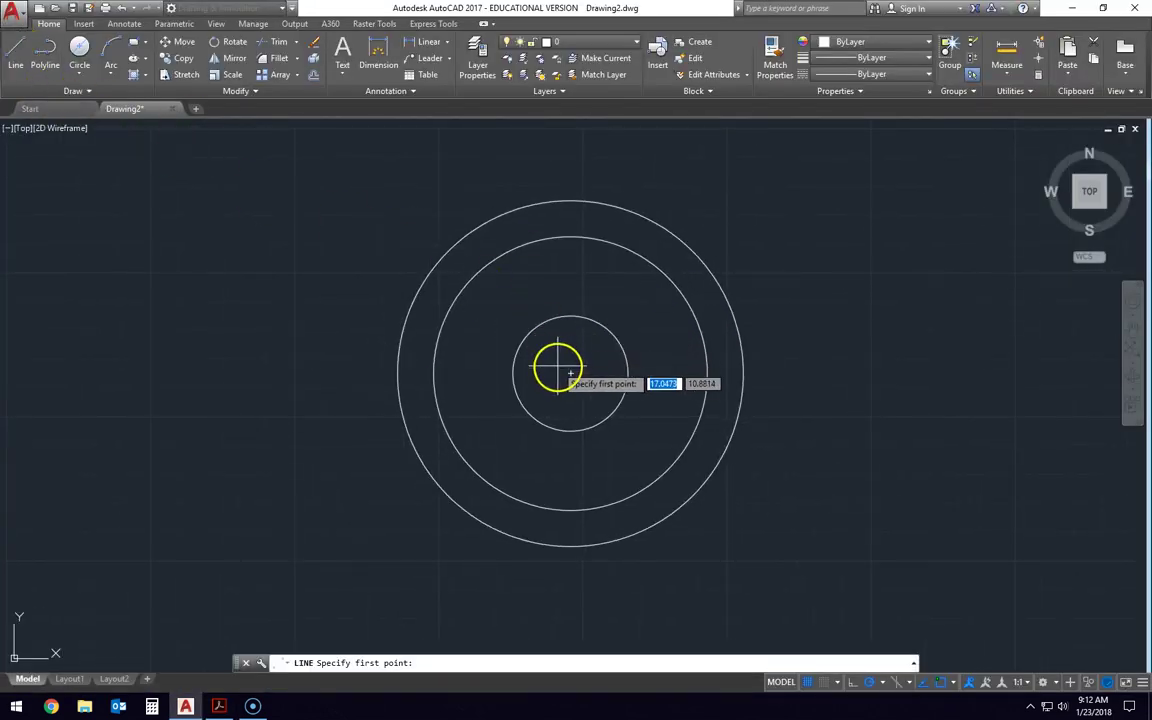
left_click(570, 373)
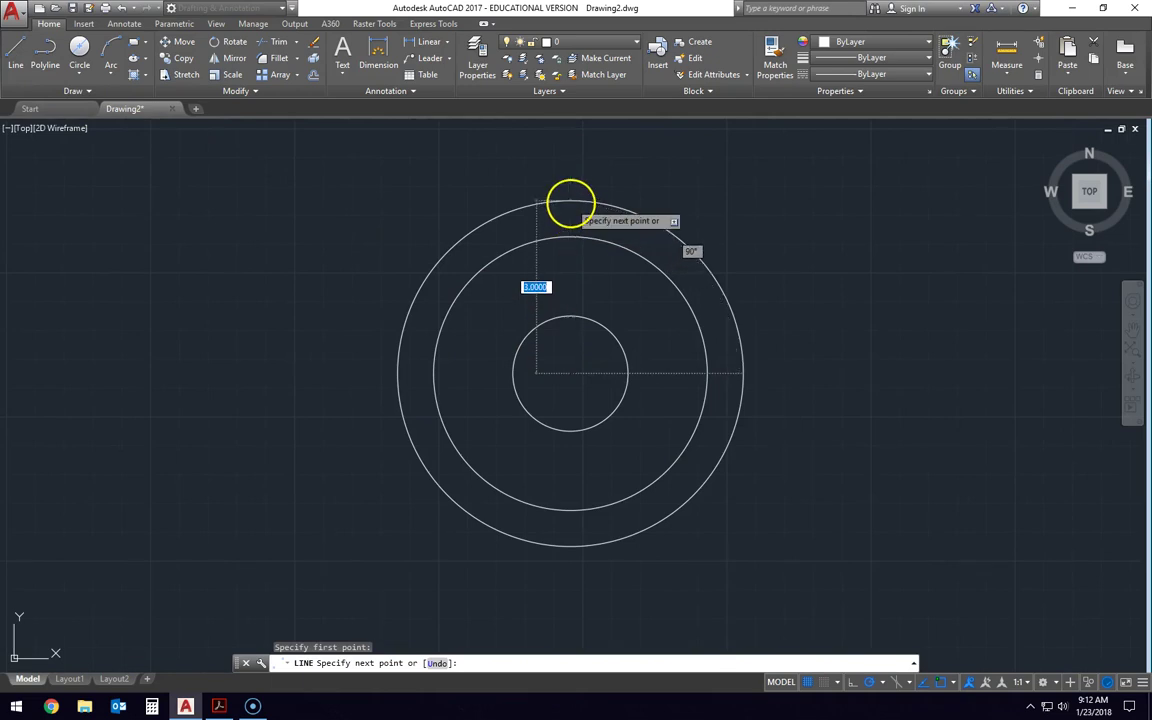
left_click(570, 203)
key("Return")
key("Return")
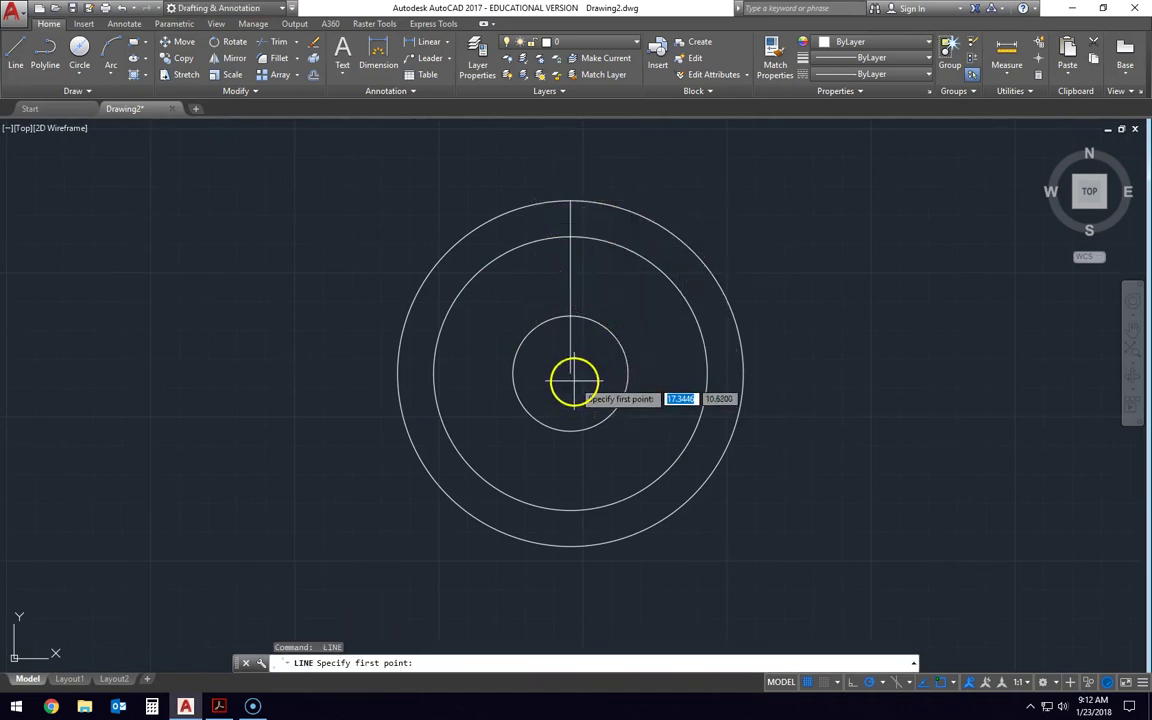
left_click(570, 373)
left_click(742, 373)
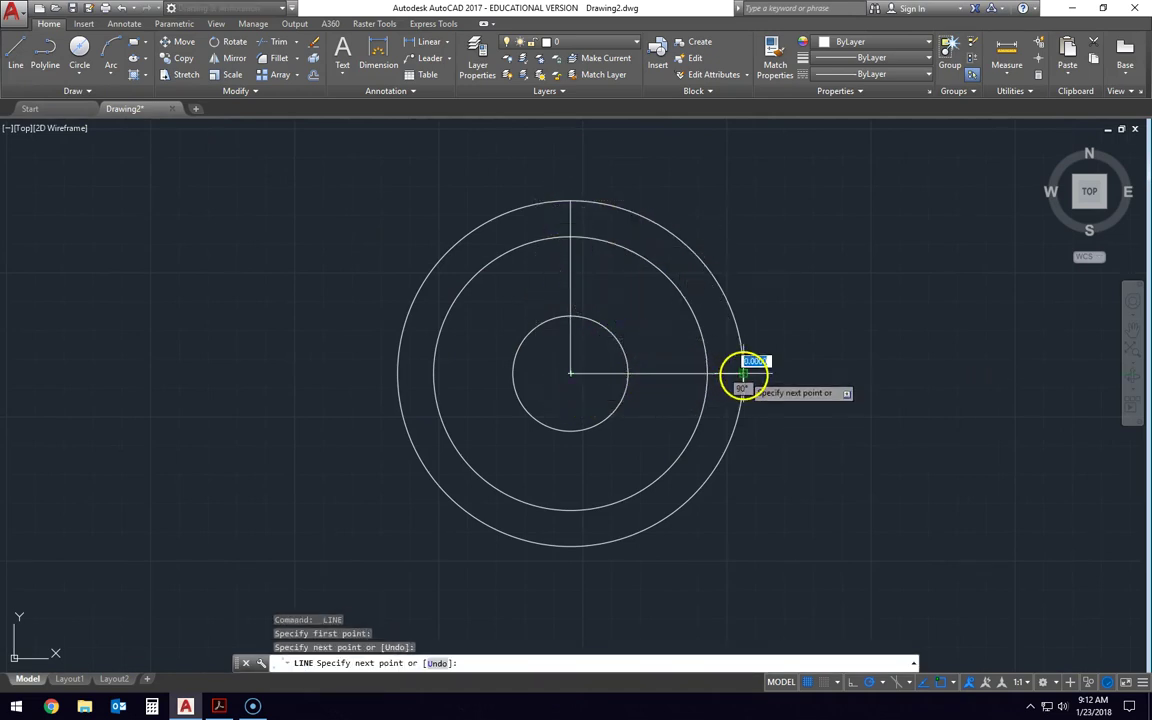
middle_click_drag(806, 350, 686, 362)
key("Escape")
key("Escape")
key("Escape")
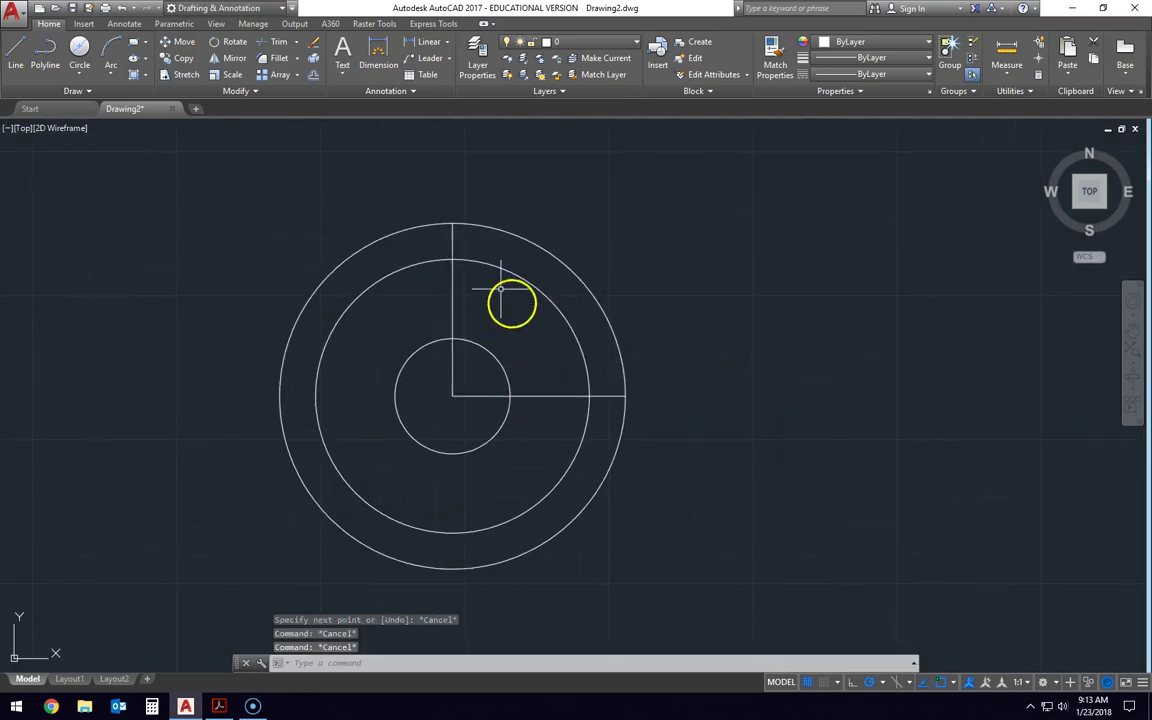
Trim the outer, middle and small circles back to the quarter between those radii.
type("tr")
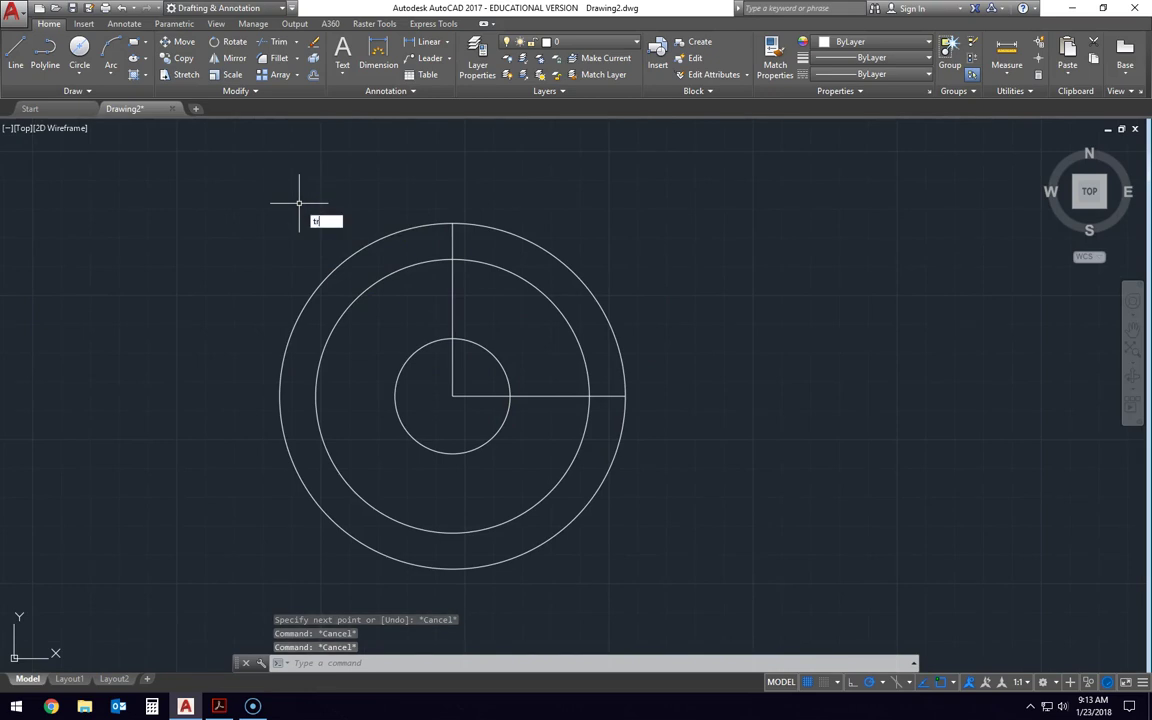
type("im")
key("Return")
key("Return")
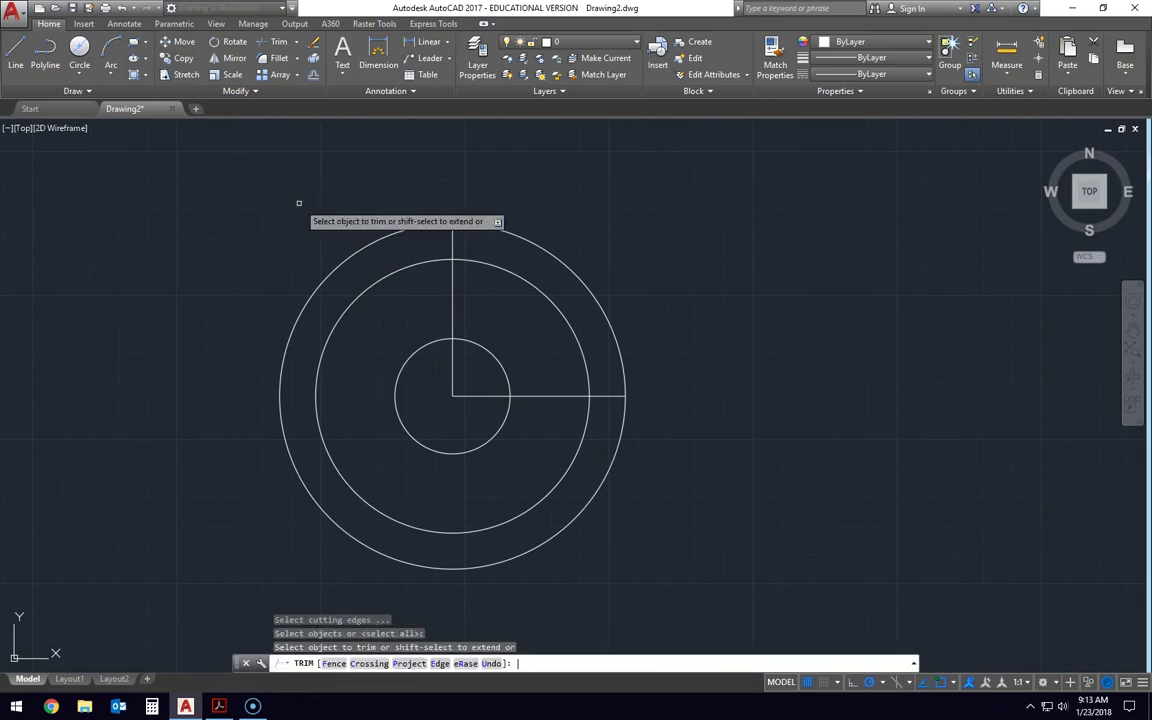
left_click(353, 252)
left_click(372, 282)
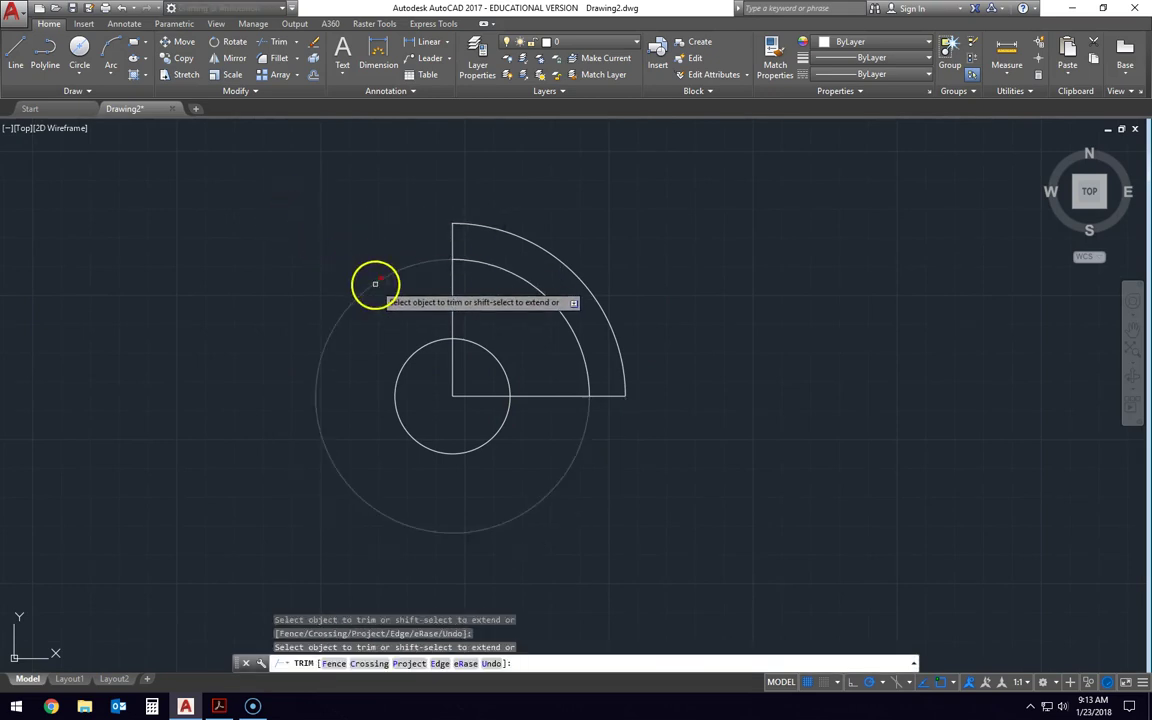
left_click(409, 354)
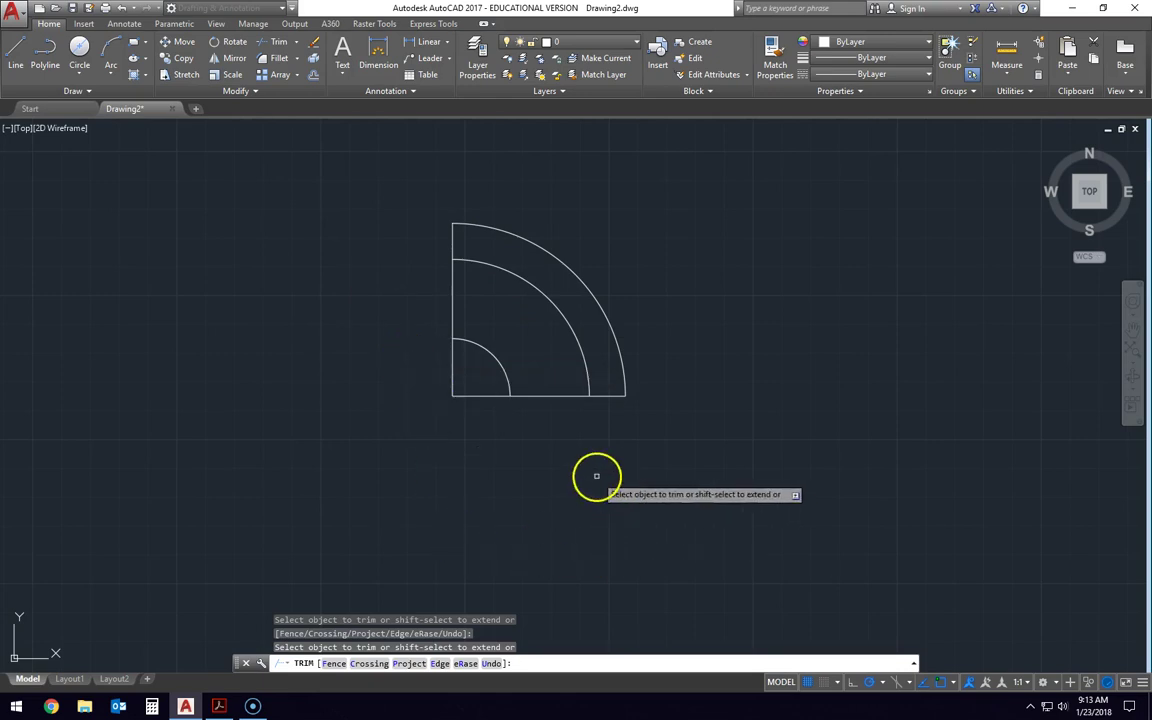
key("Escape")
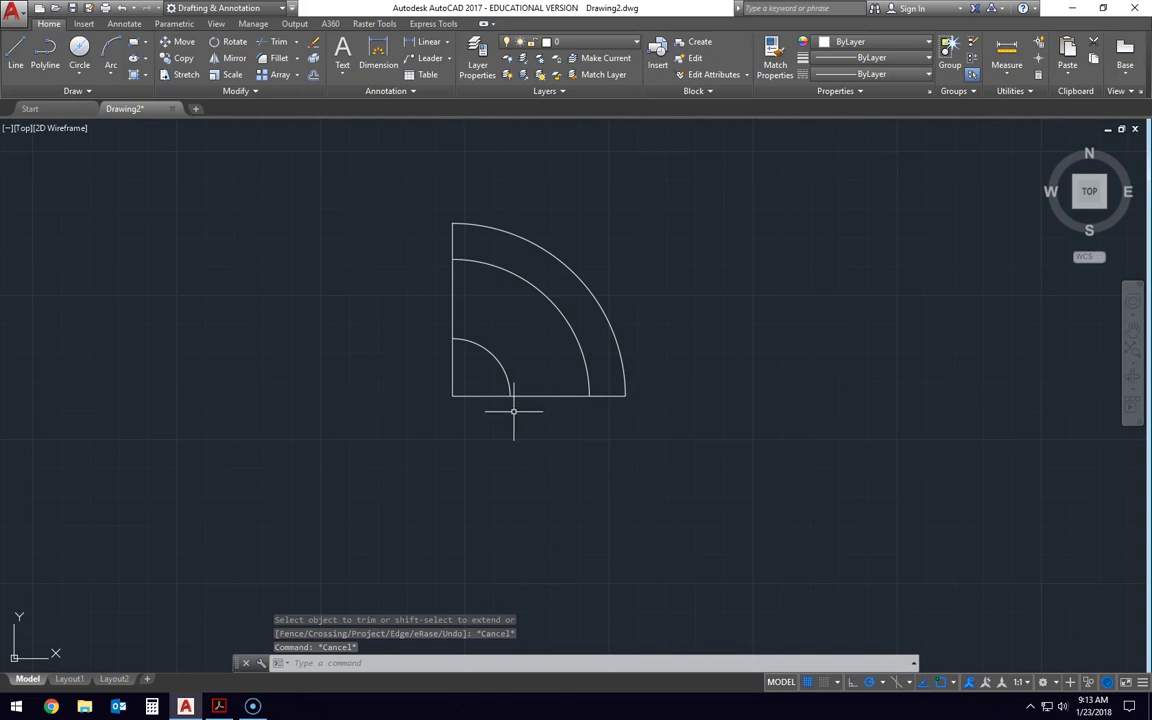
left_click(15, 57)
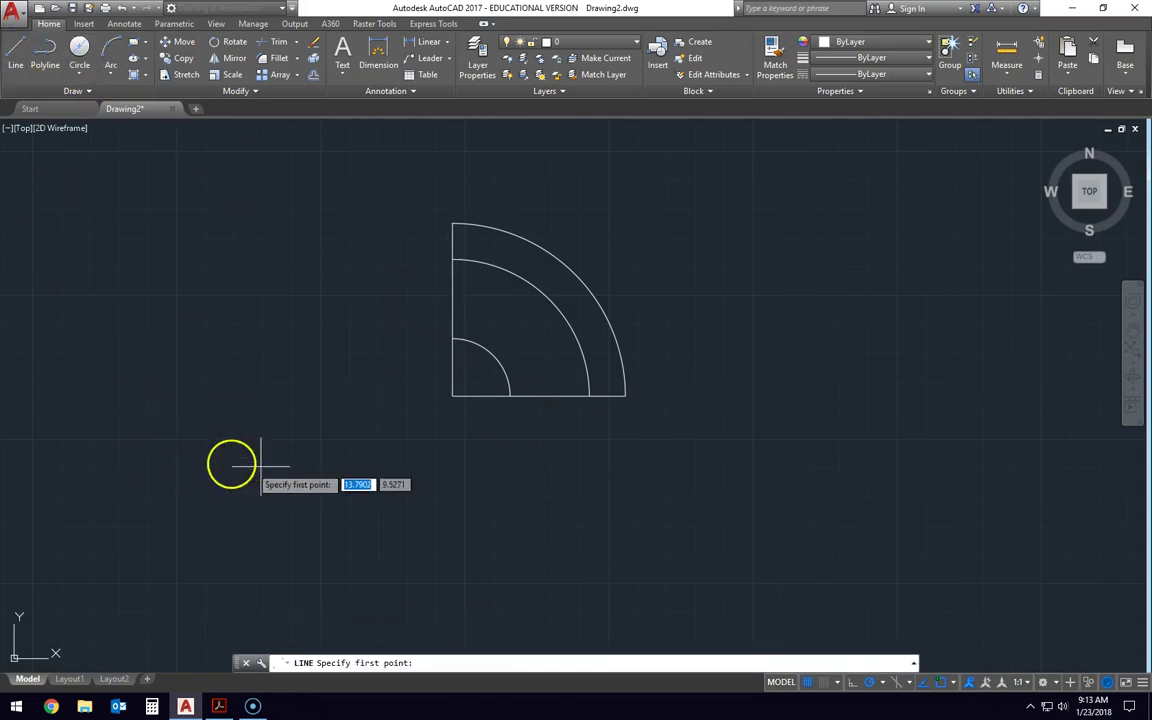
Bring up the Friction Plate PDF in Acrobat Reader to check the notch angles.
key("alt+Tab")
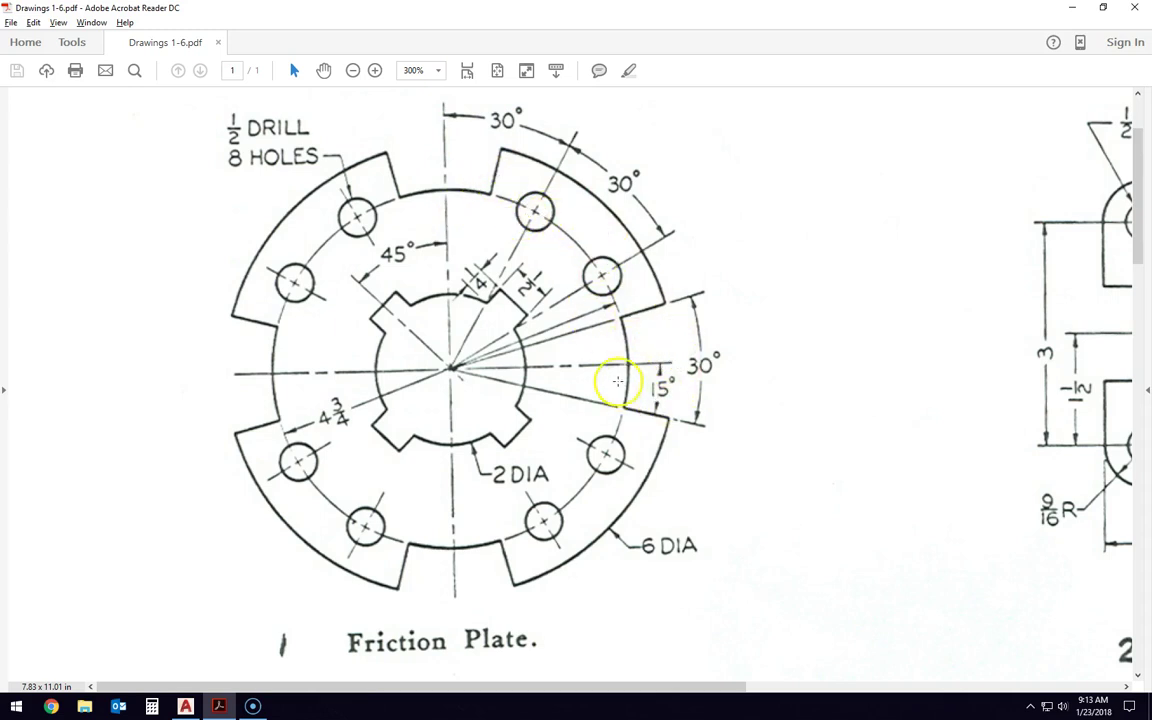
key("alt+Tab")
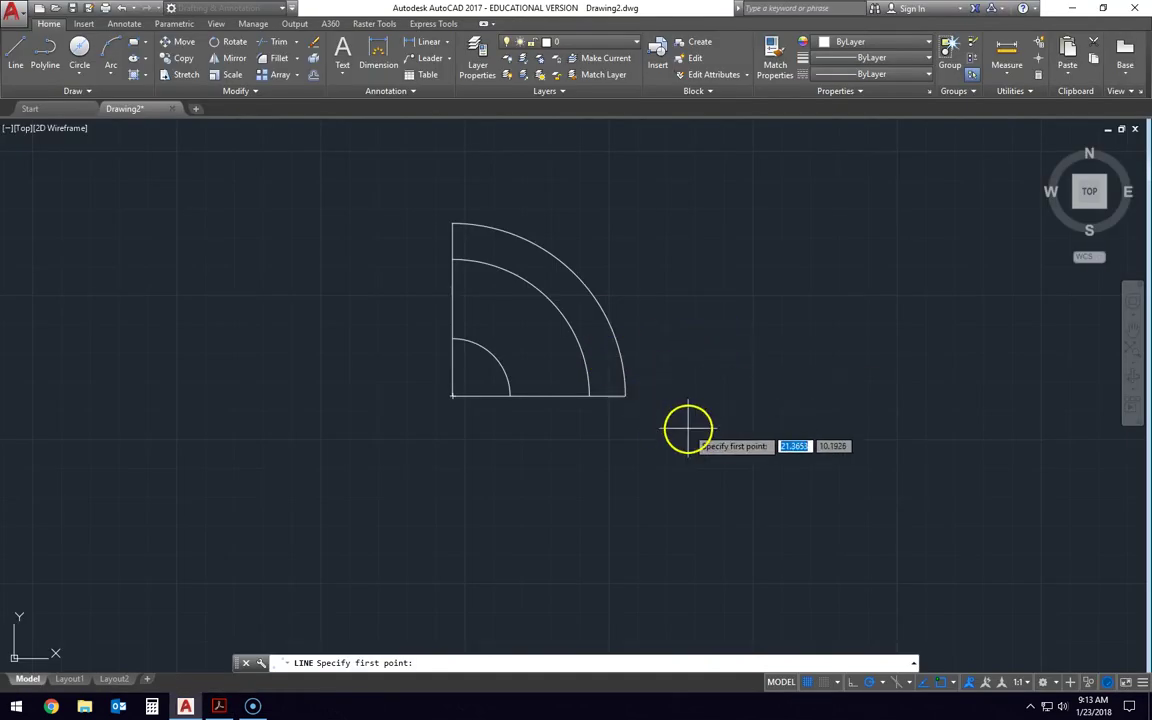
left_click(453, 397)
left_click(453, 397)
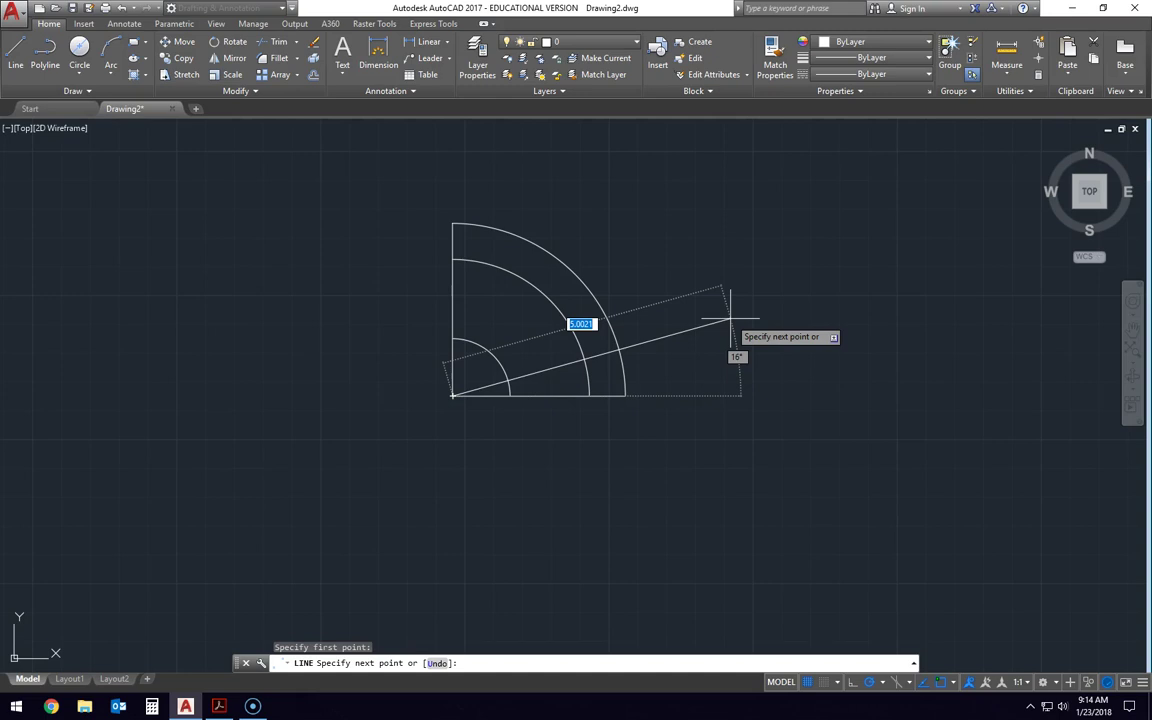
key("F8")
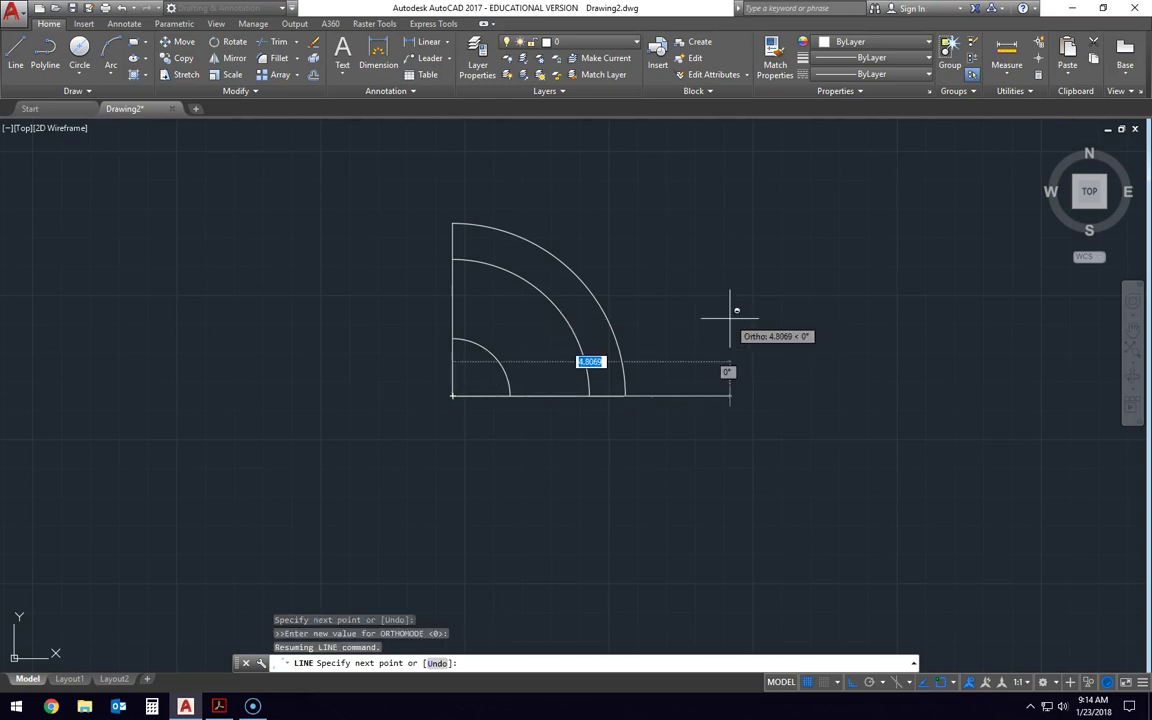
type("<15")
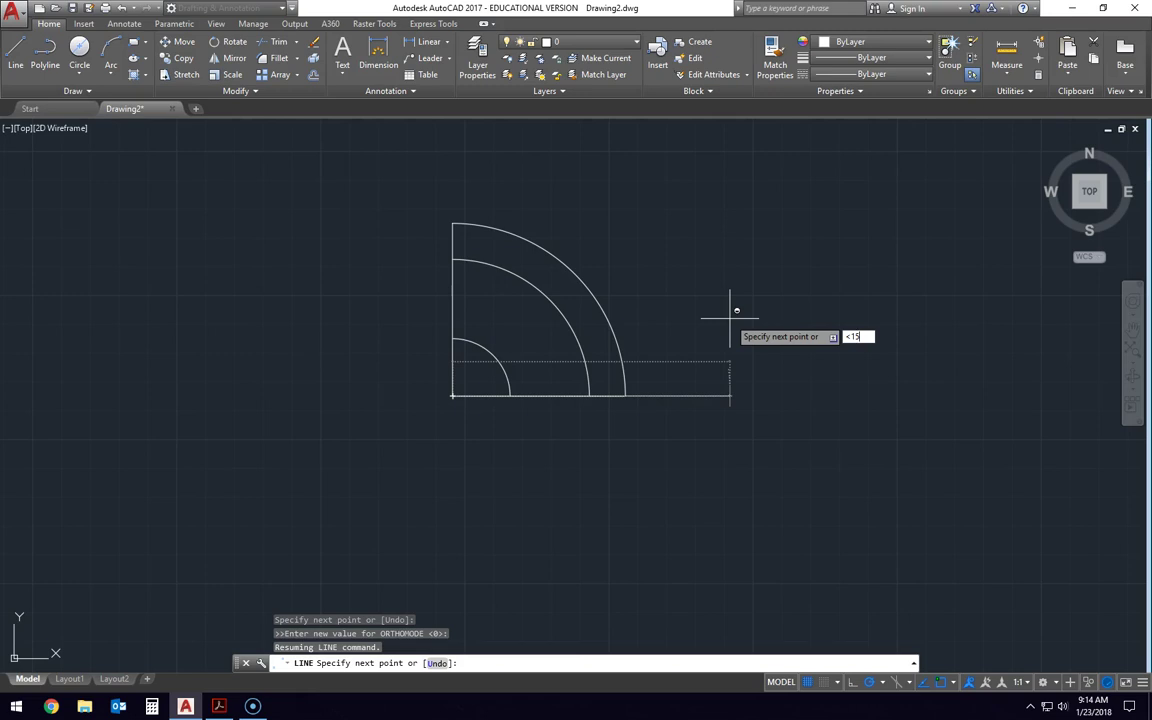
key("Return")
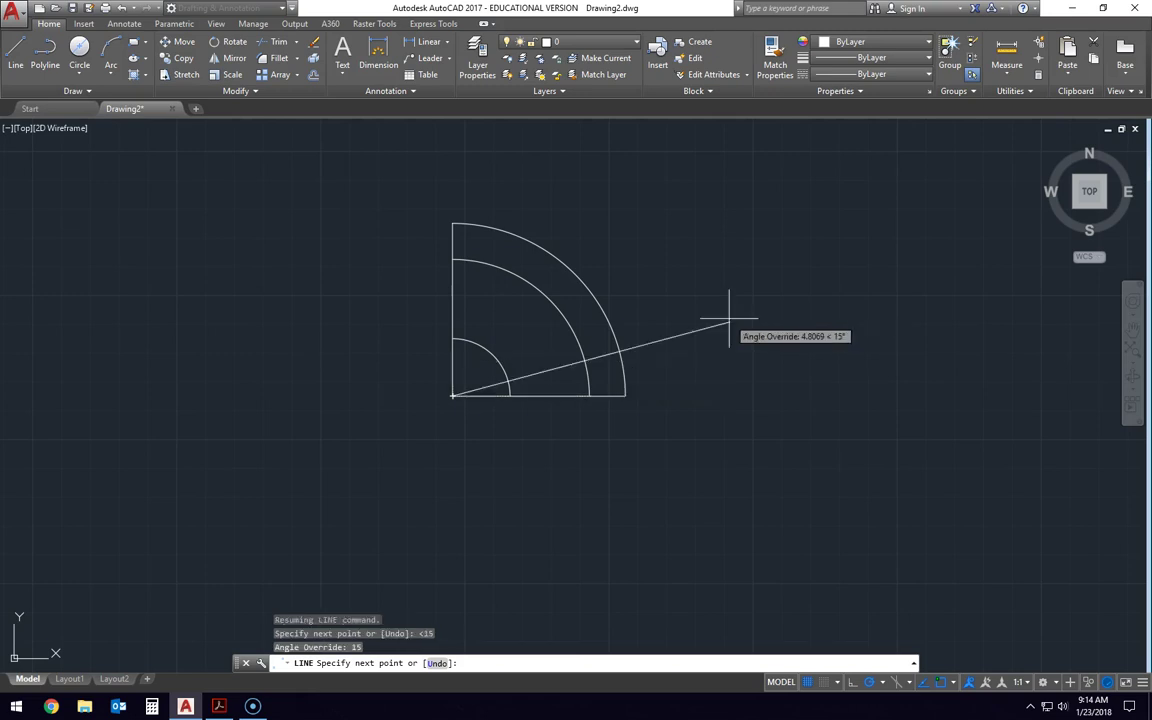
left_click(679, 336)
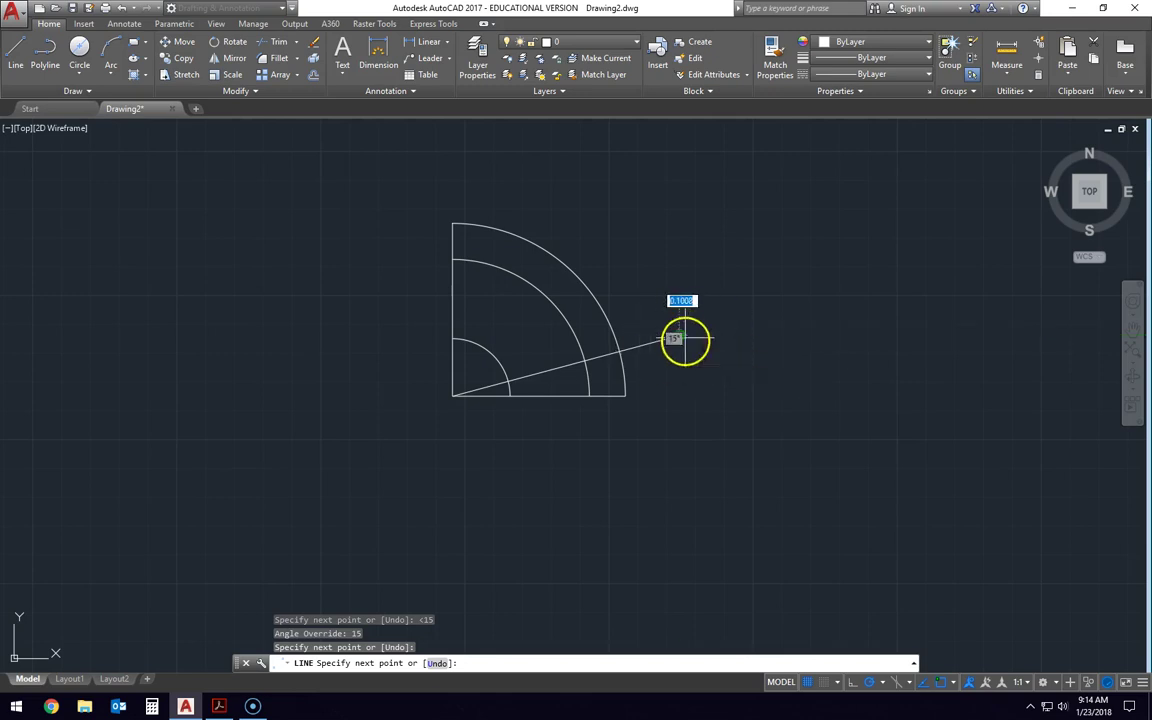
key("Escape")
key("Escape")
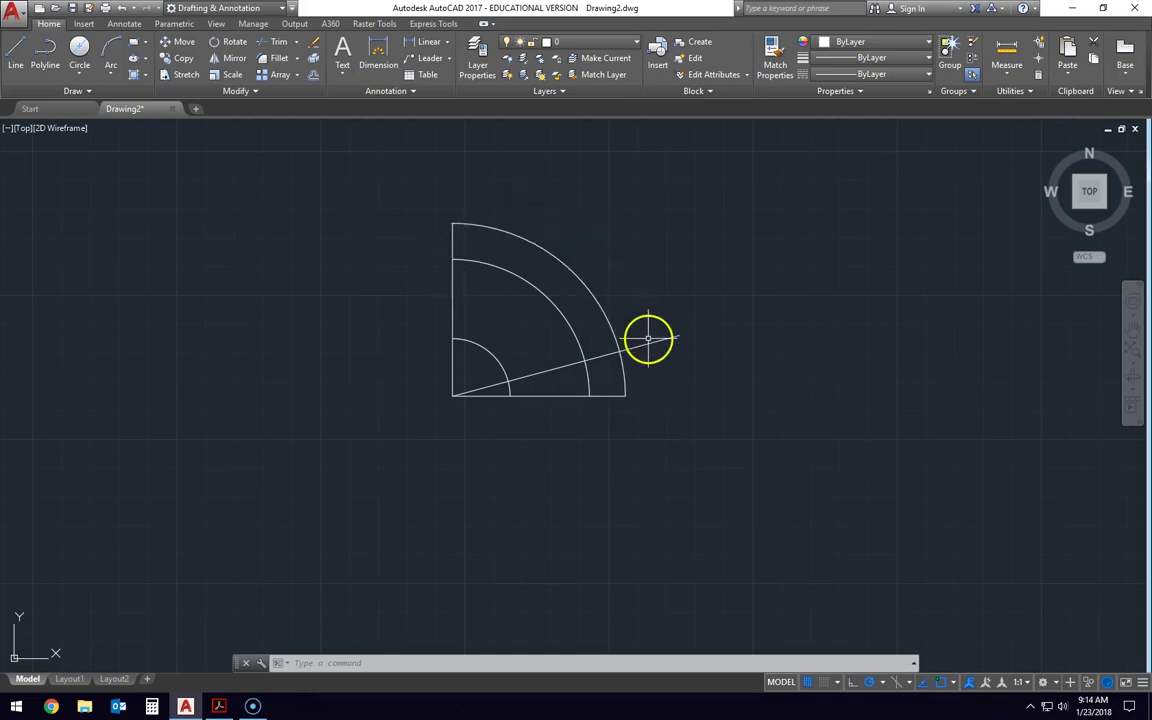
key("ctrl+z")
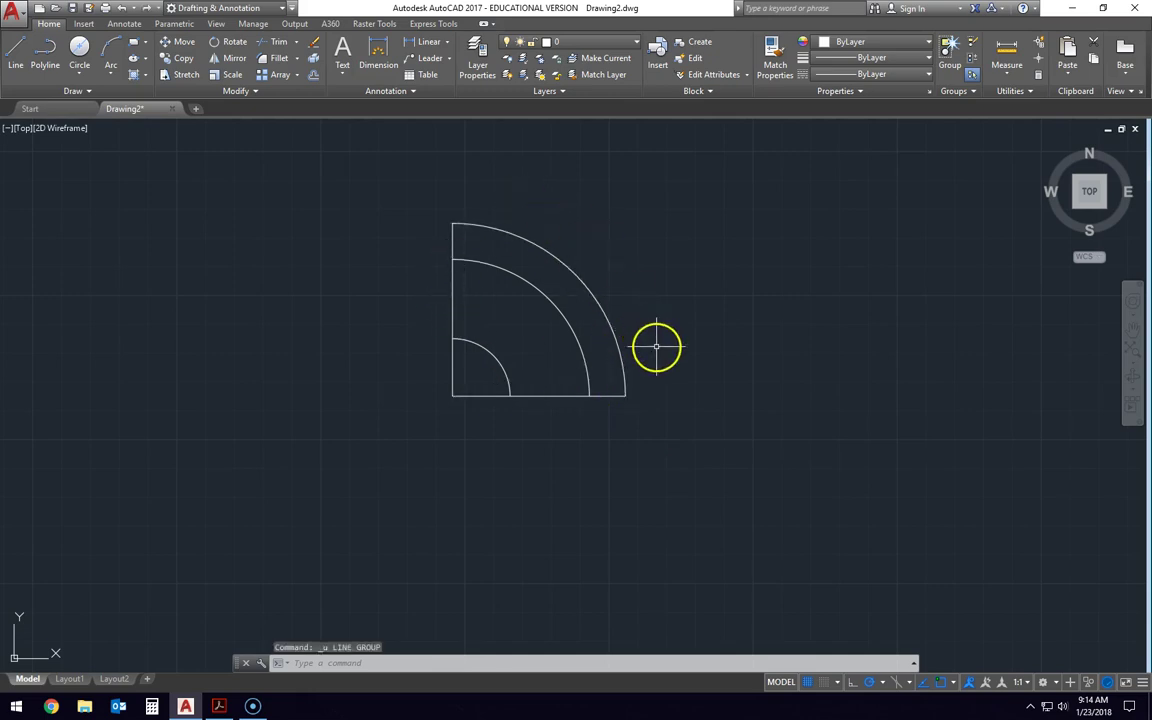
Show the polar tracking angle increments list, after cancelling a test line.
left_click(881, 683)
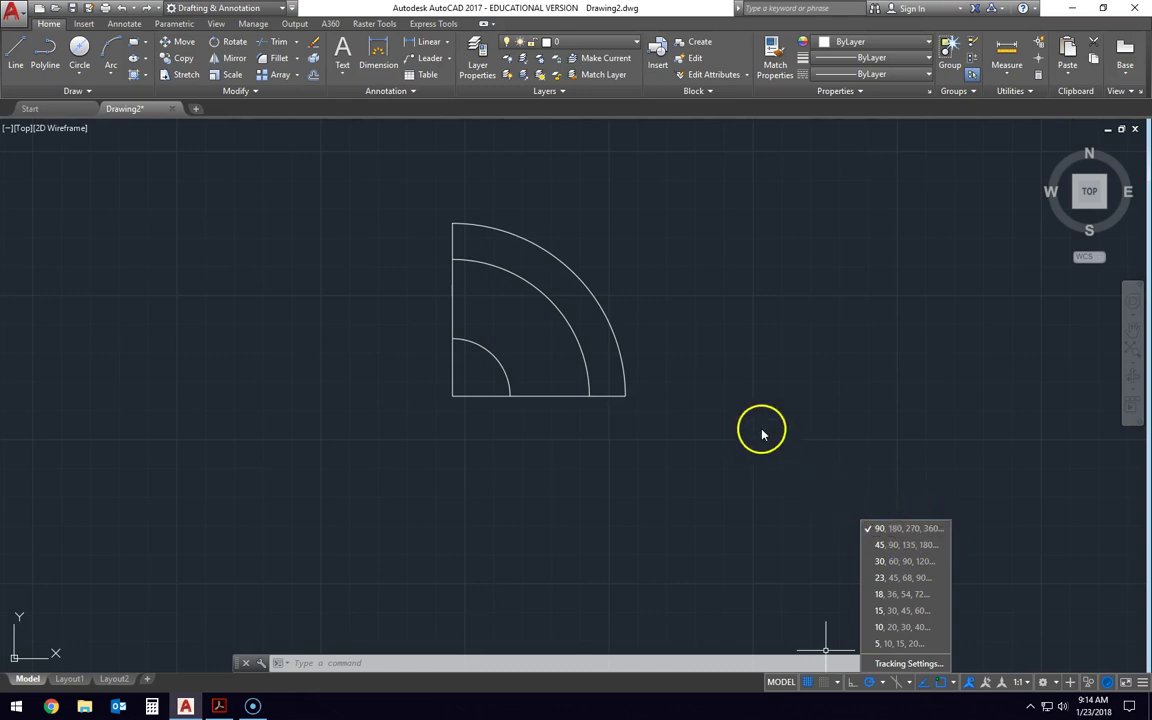
left_click(16, 52)
left_click(808, 320)
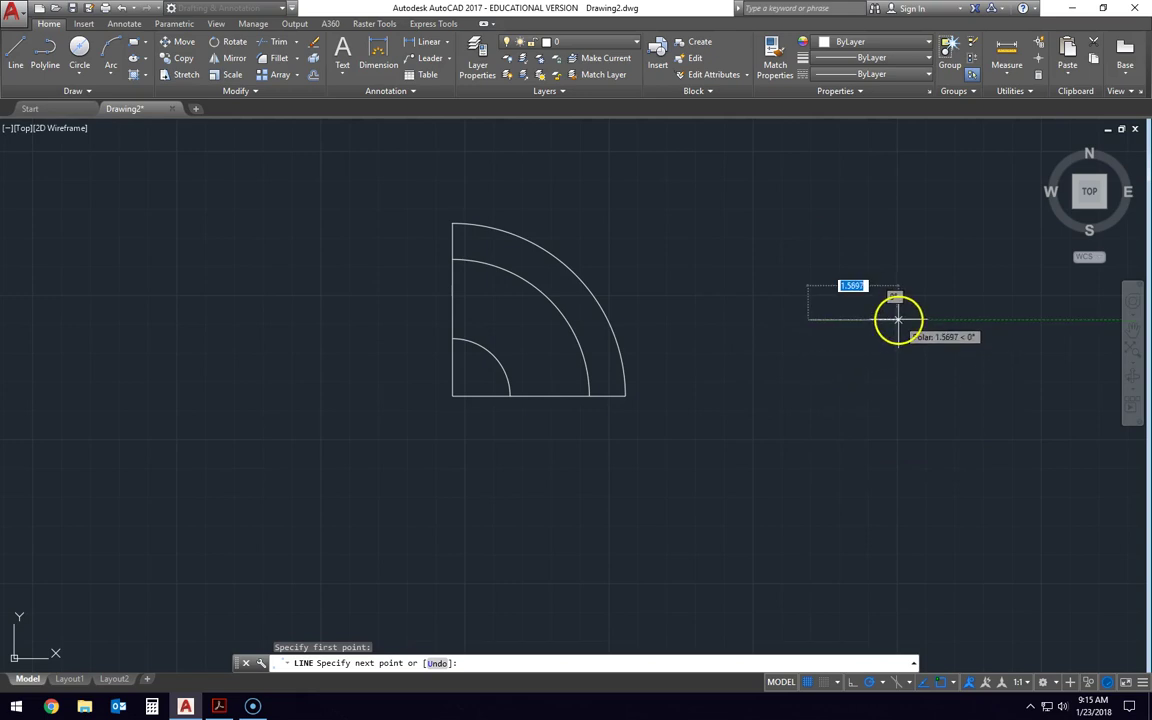
key("Escape")
key("Escape")
key("Escape")
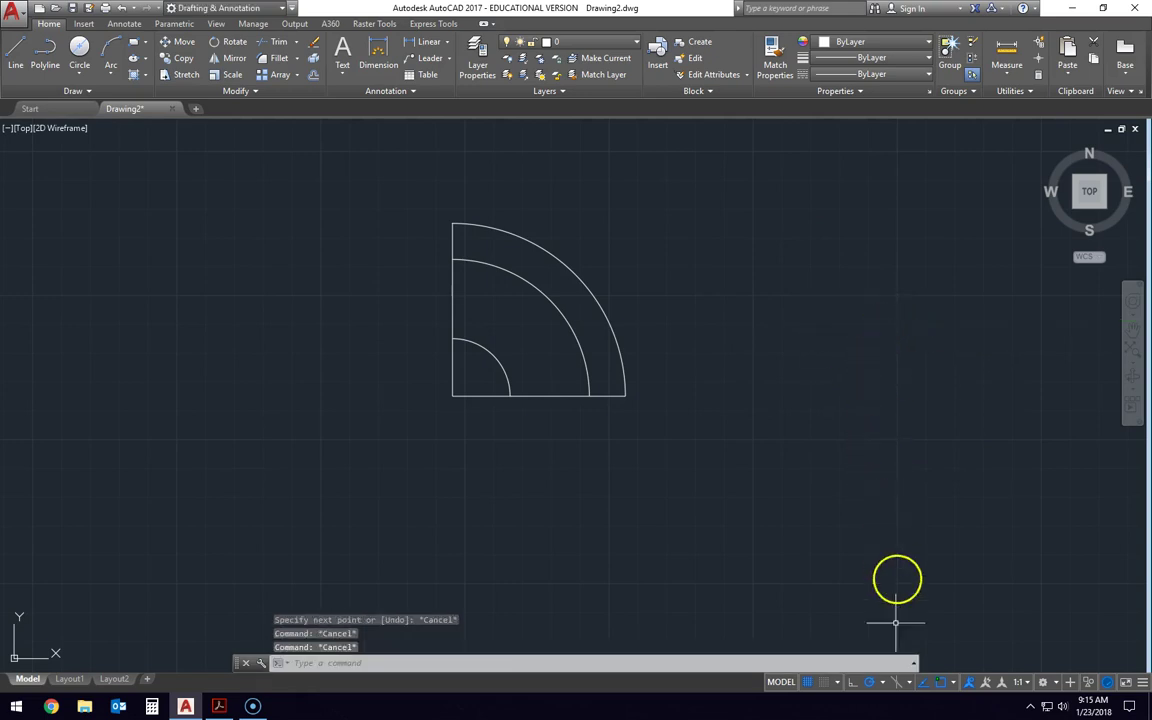
left_click(881, 681)
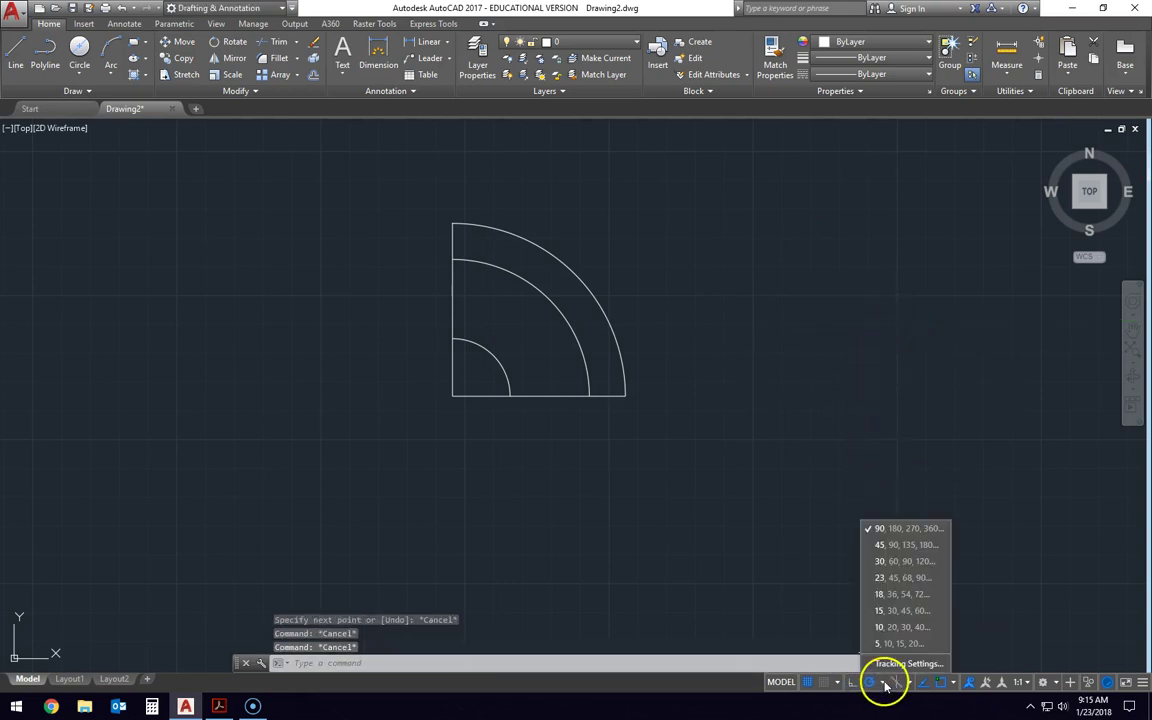
Set polar tracking to 15° increments and cancel a test line.
left_click(922, 614)
left_click(16, 50)
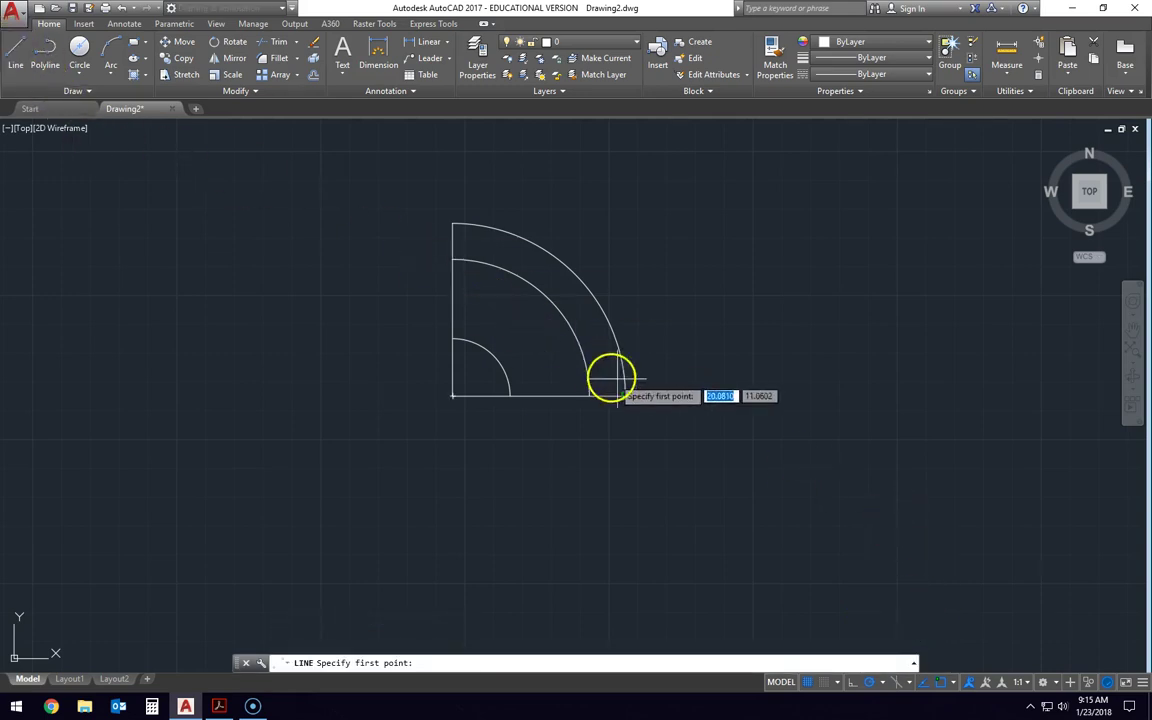
left_click(768, 400)
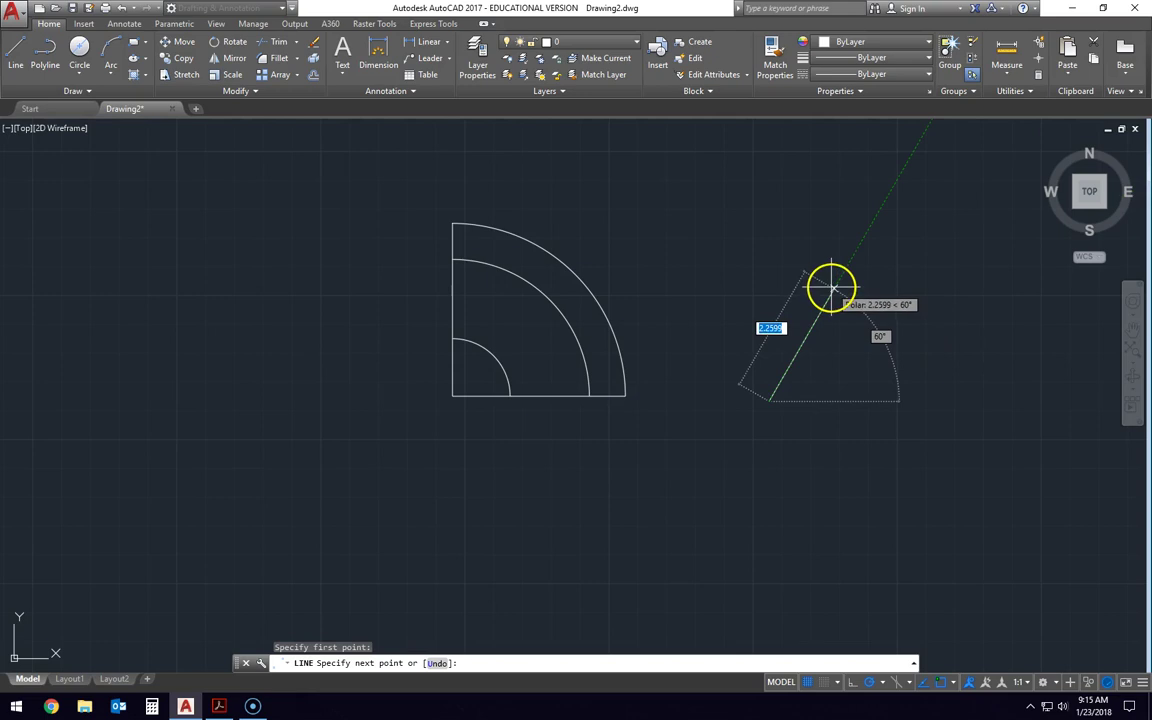
key("Escape")
key("Escape")
key("Escape")
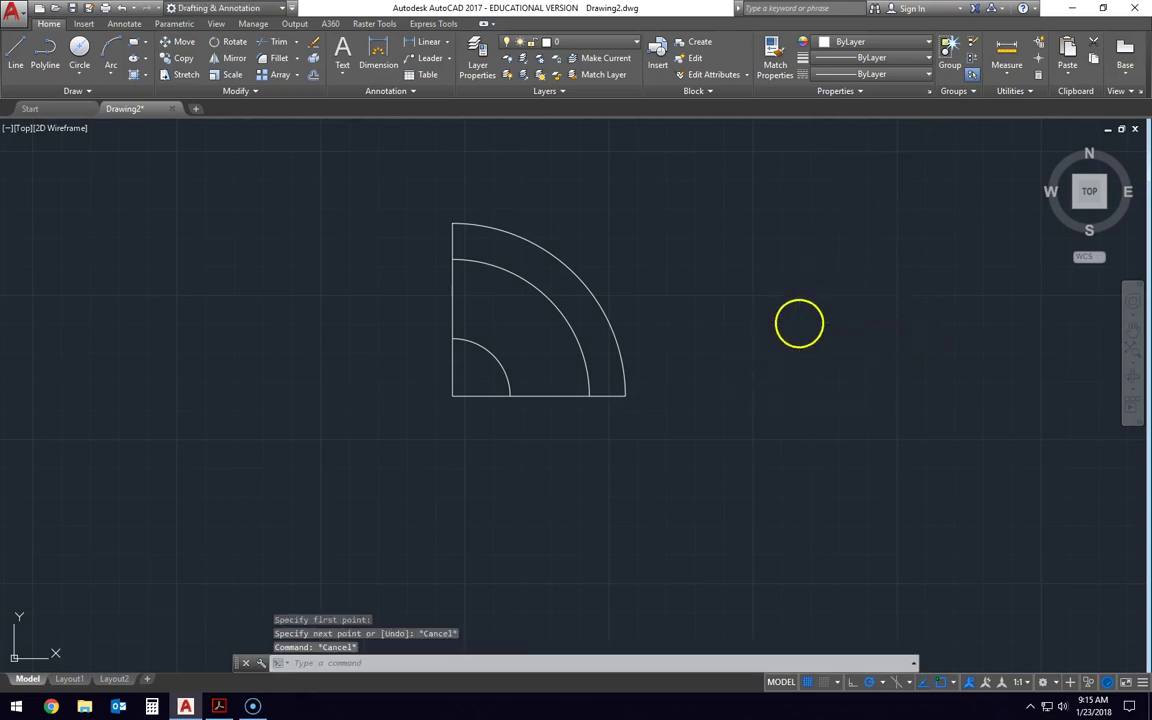
Draw two lines from the arcs' centre corner at 15° and 75°, past the outer arc.
left_click(17, 52)
left_click(452, 394)
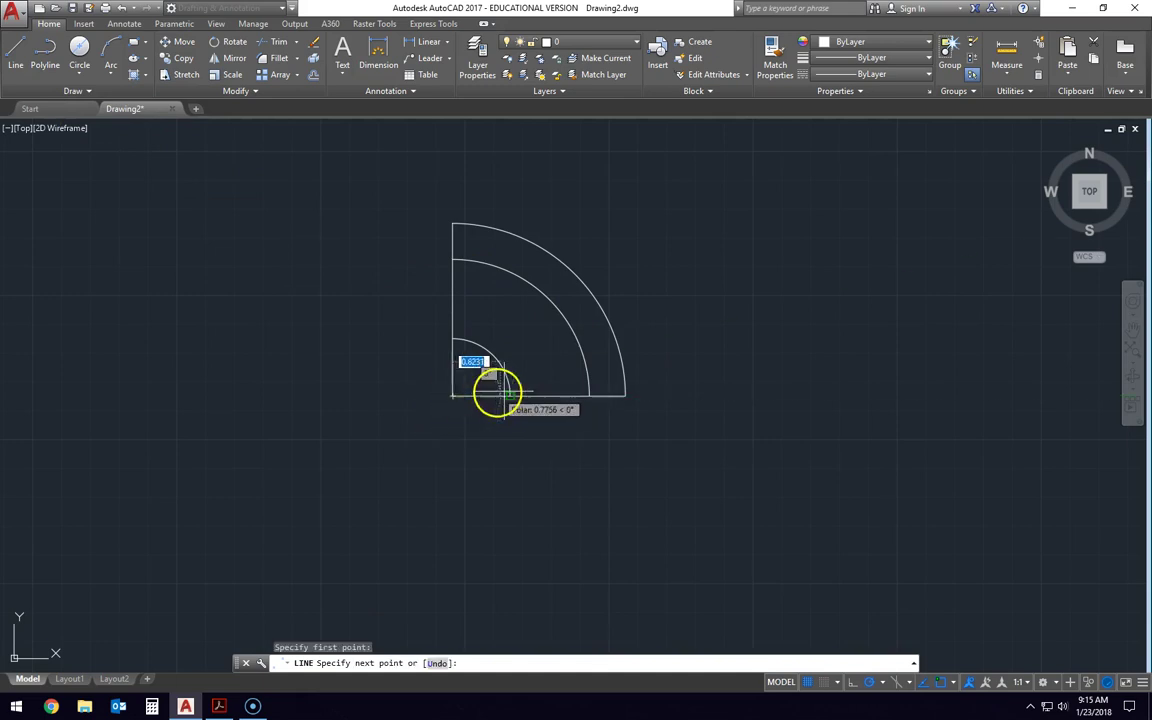
left_click(699, 330)
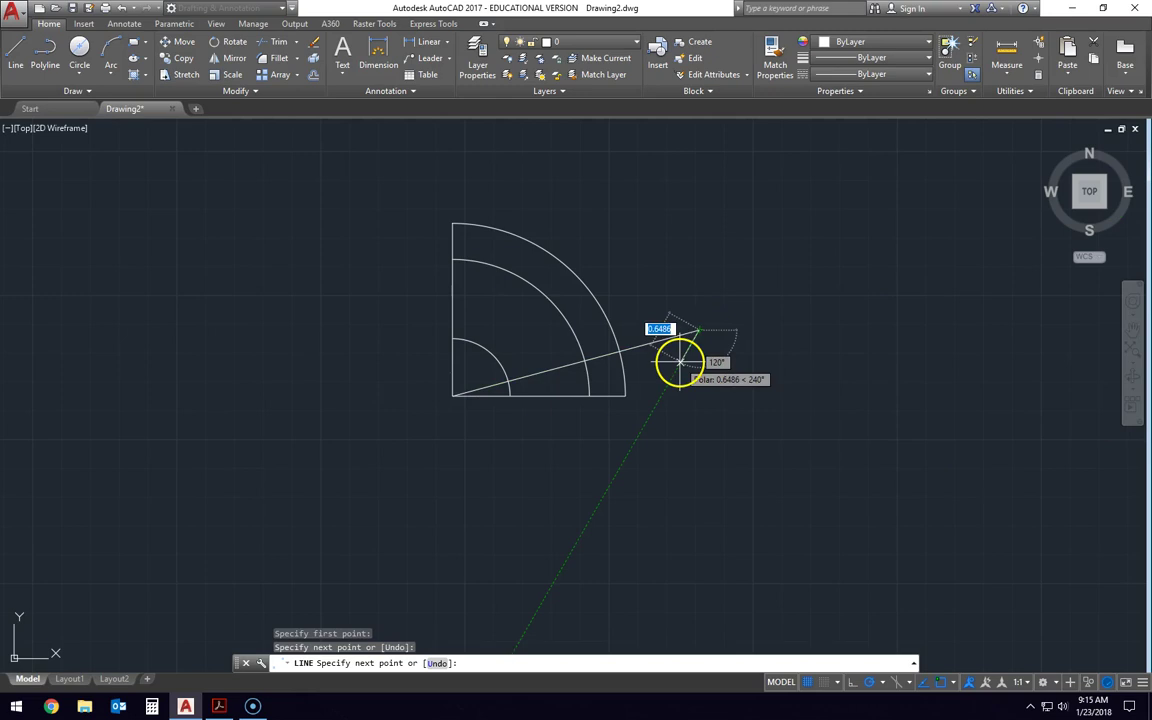
key("Escape")
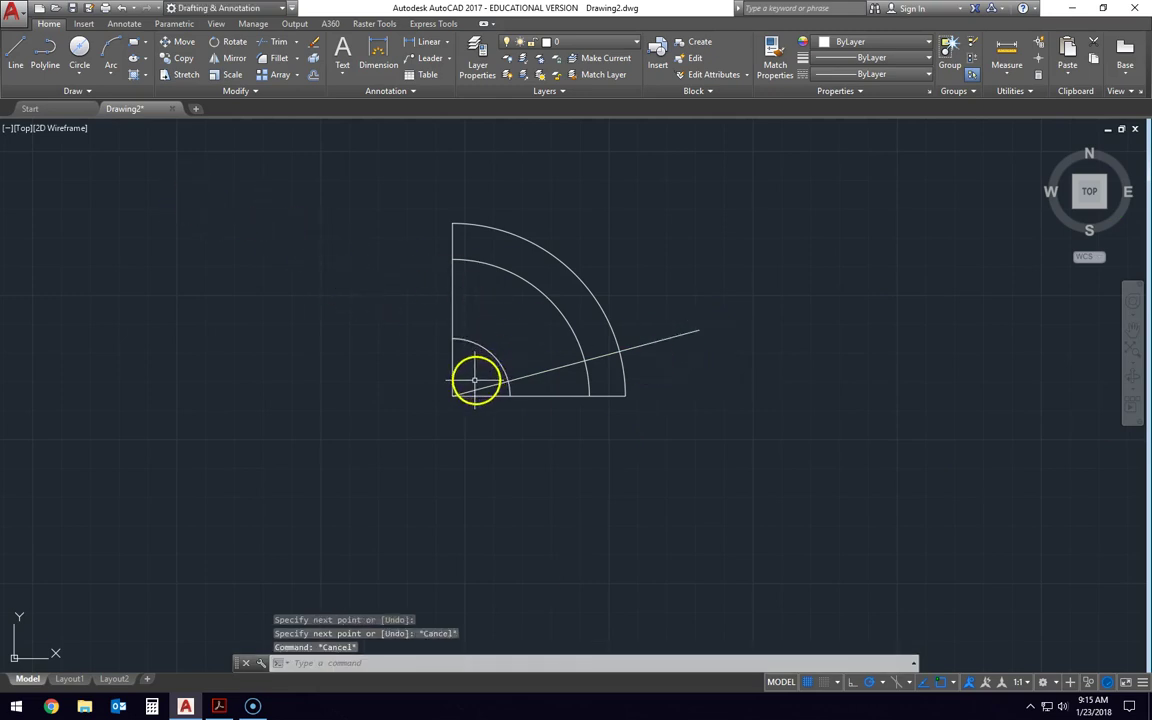
key("Return")
left_click(453, 396)
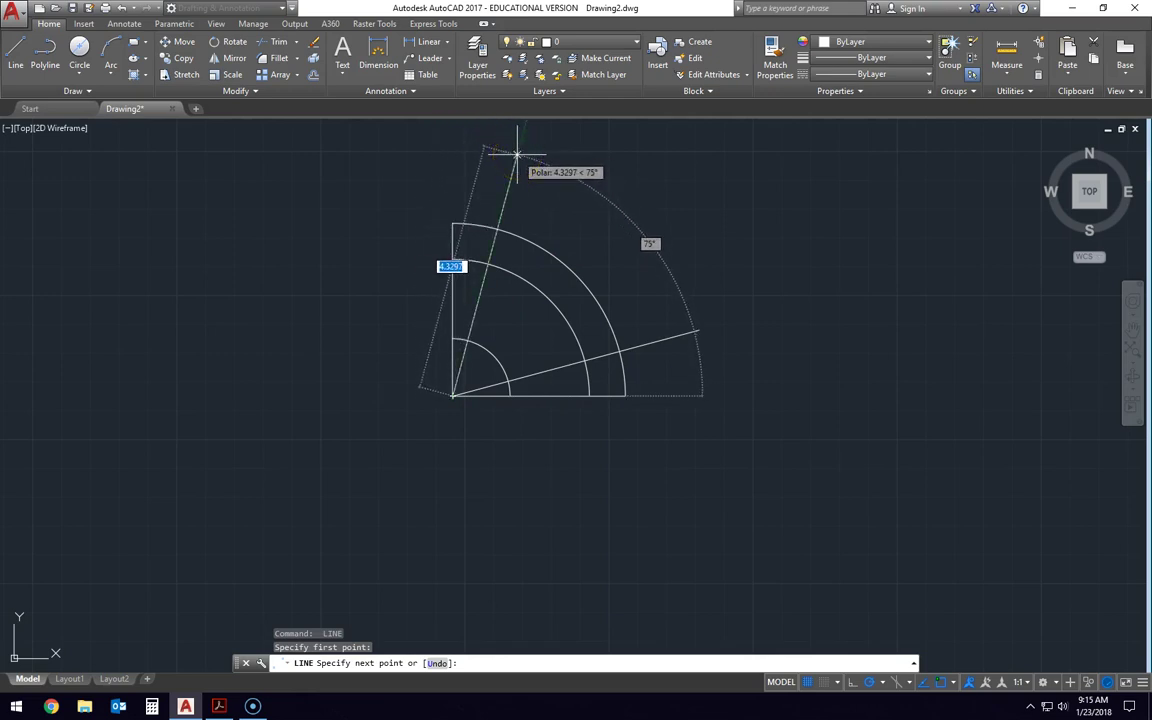
left_click(517, 156)
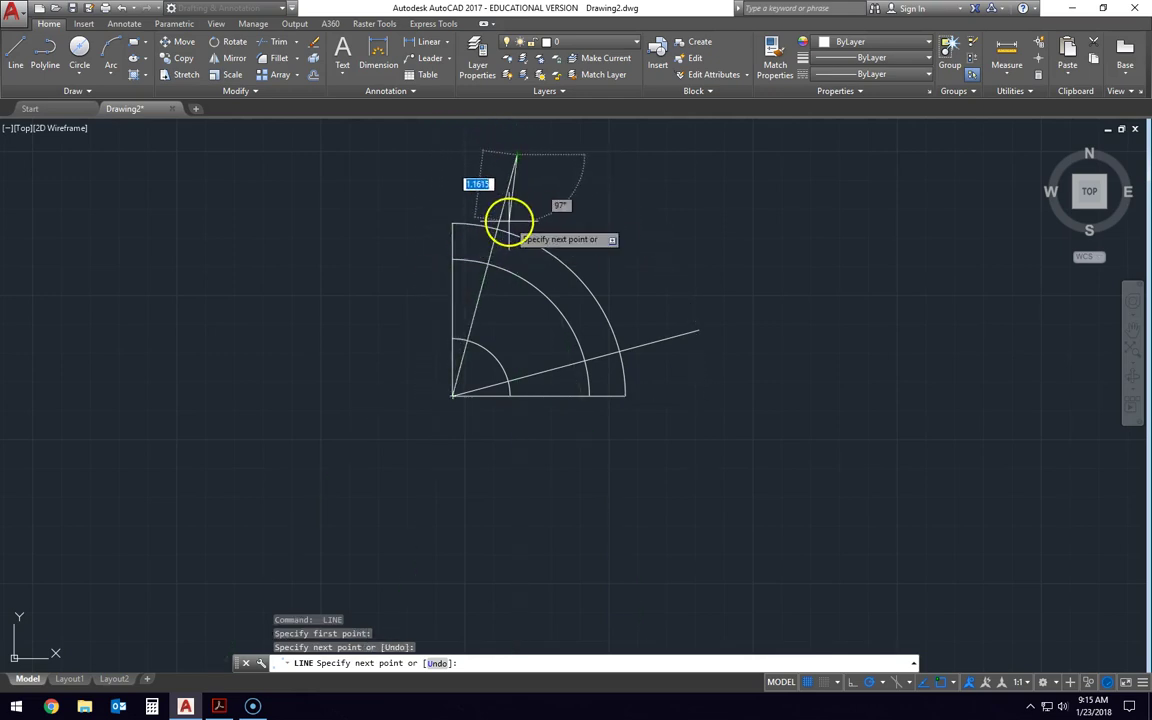
key("Escape")
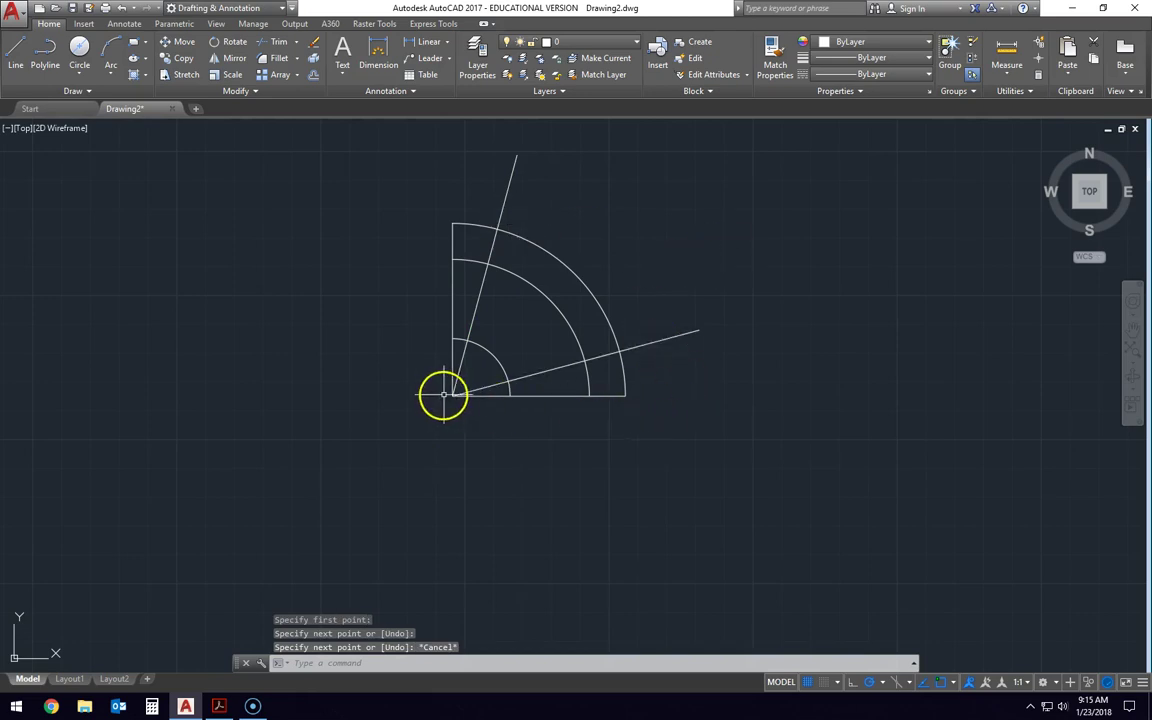
Abandon a third line and compare the drawing against the Friction Plate reference.
left_click(16, 55)
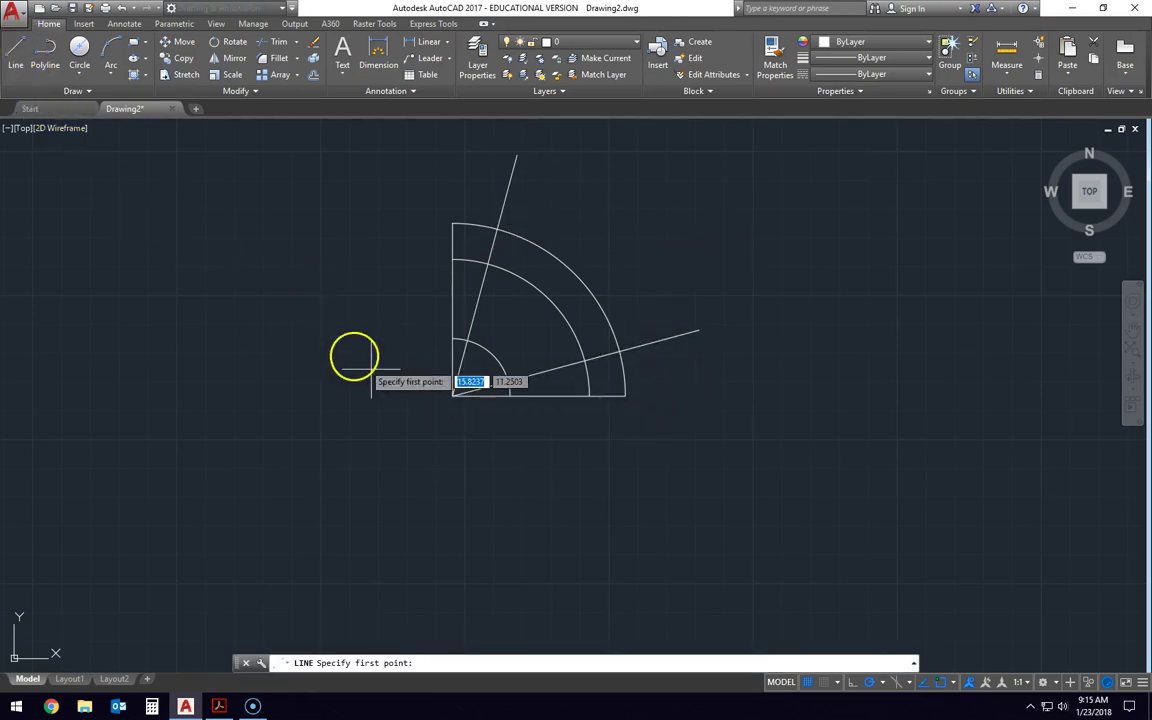
left_click(453, 396)
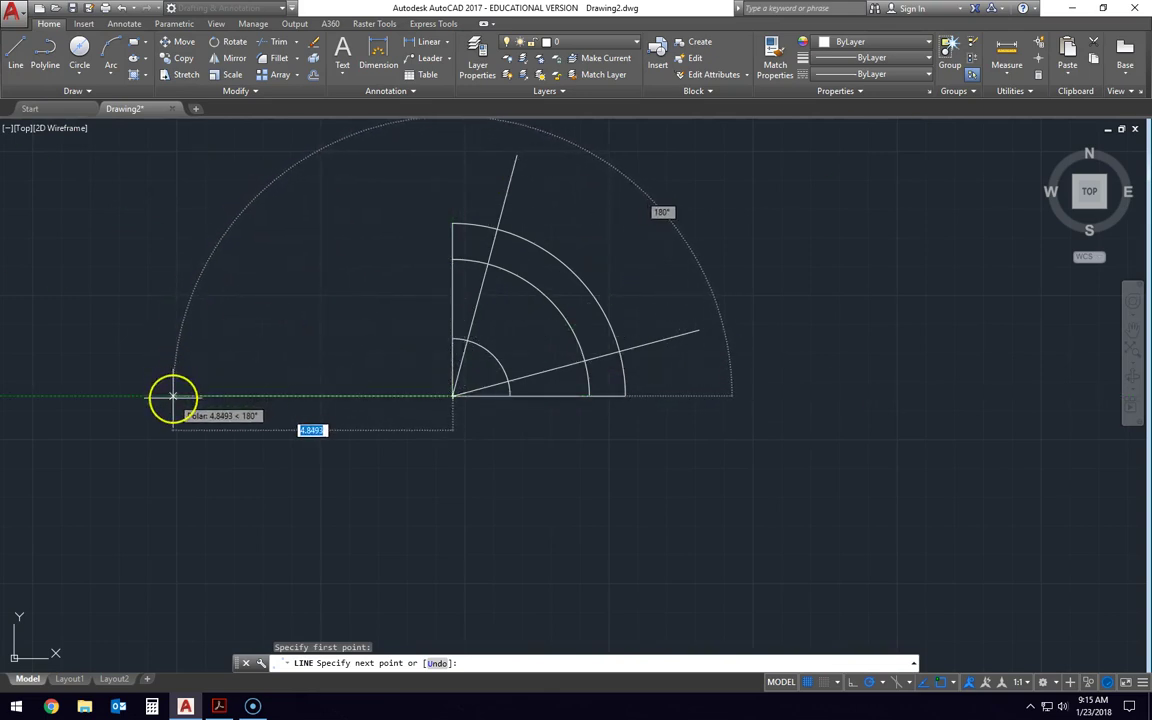
key("Escape")
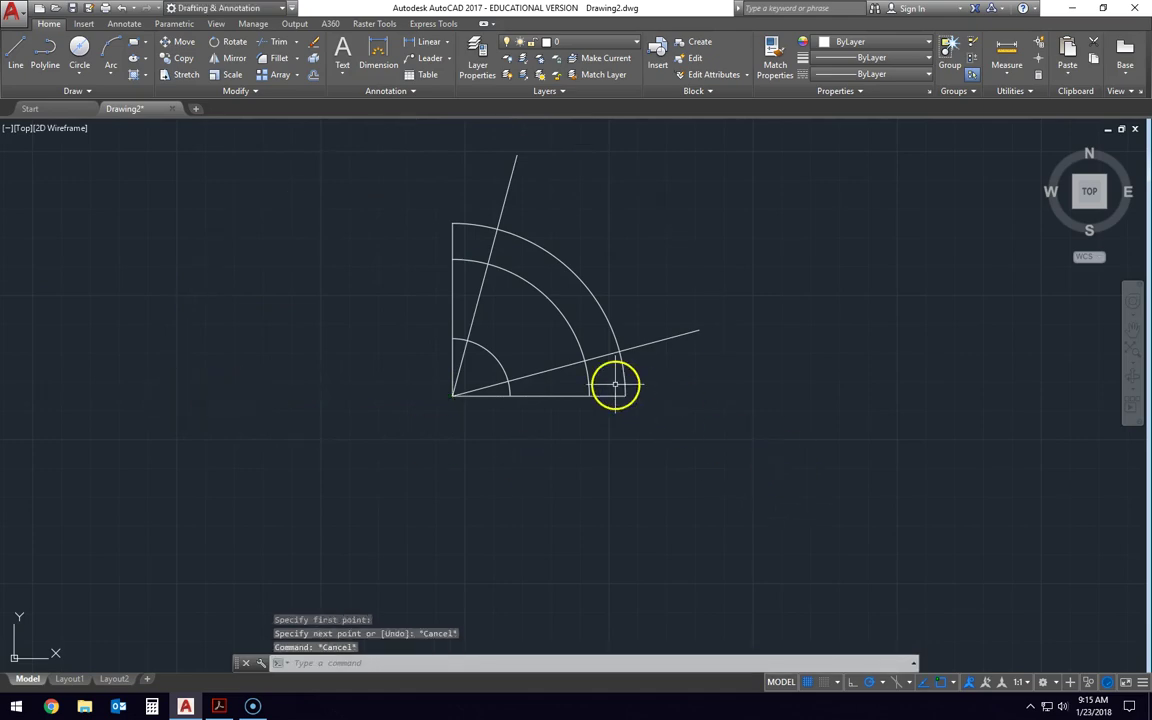
key("alt+Tab")
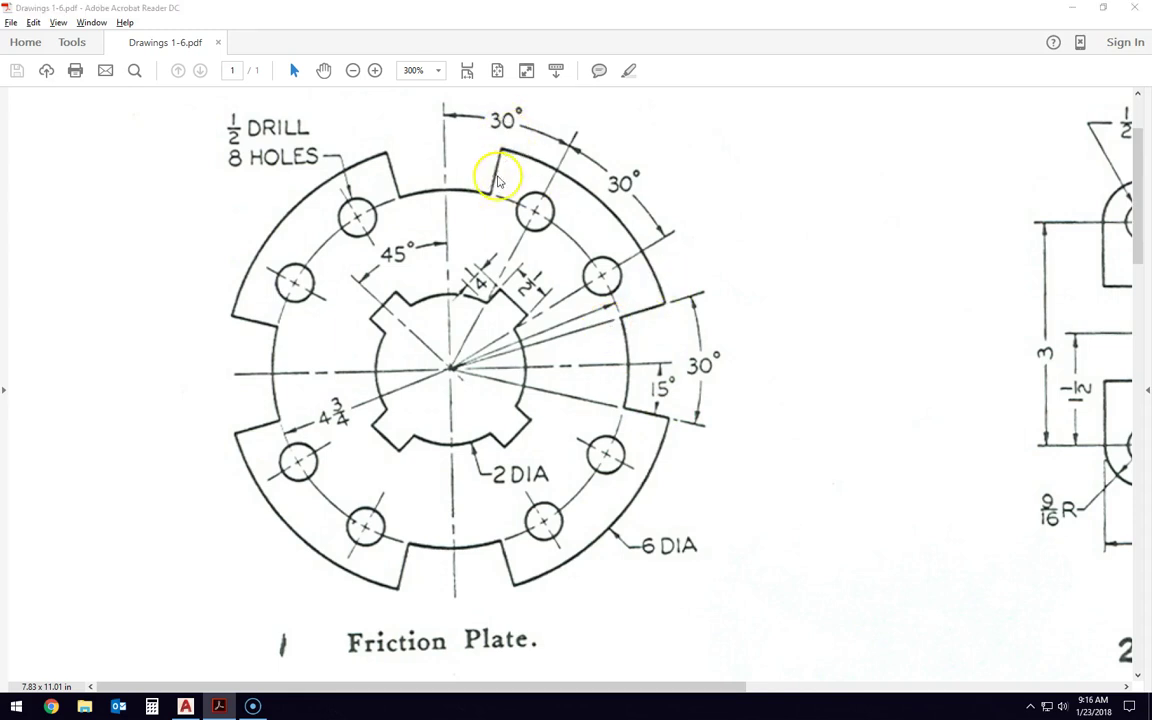
key("alt+Tab")
Trim the 15° line's end and the outer arc's lower tail to shape the lug.
middle_click_drag(501, 242, 585, 270)
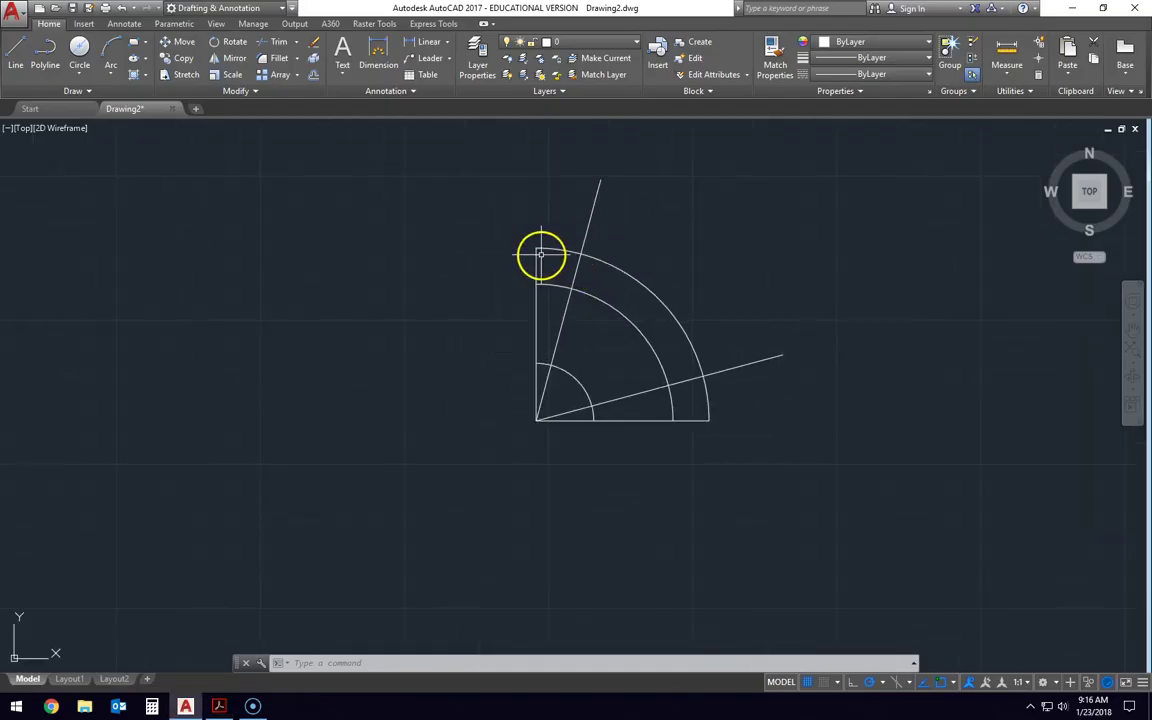
scroll(540, 257, "up", 4)
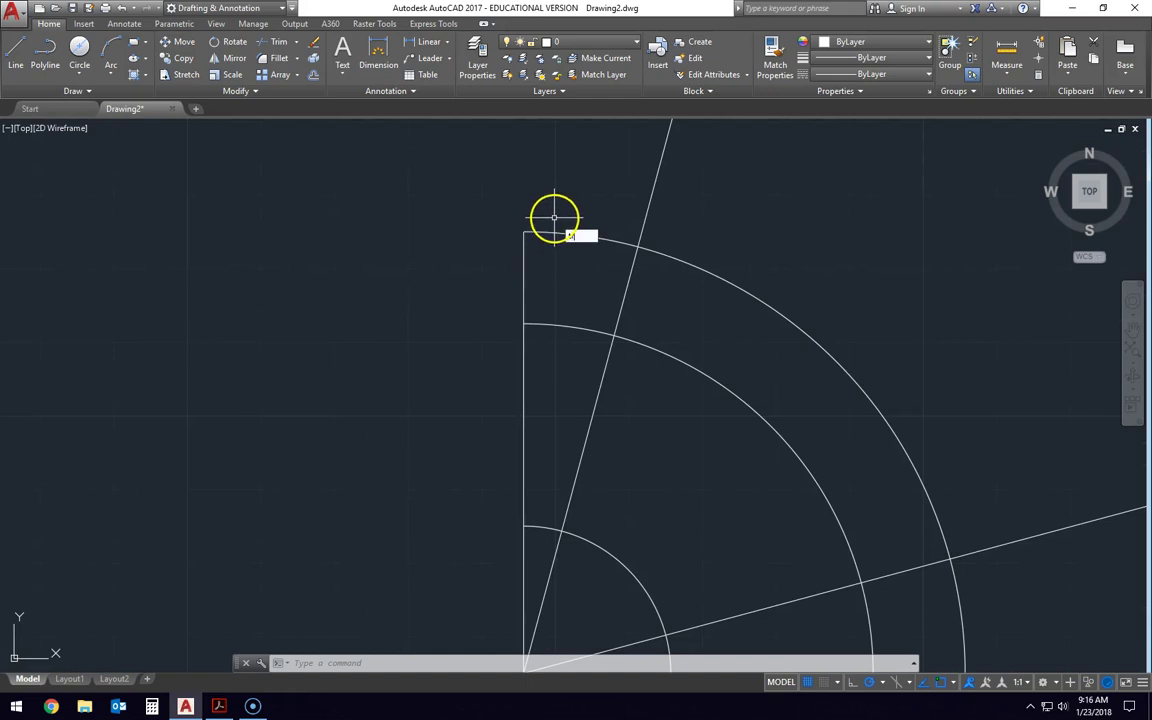
key("Return")
key("Return")
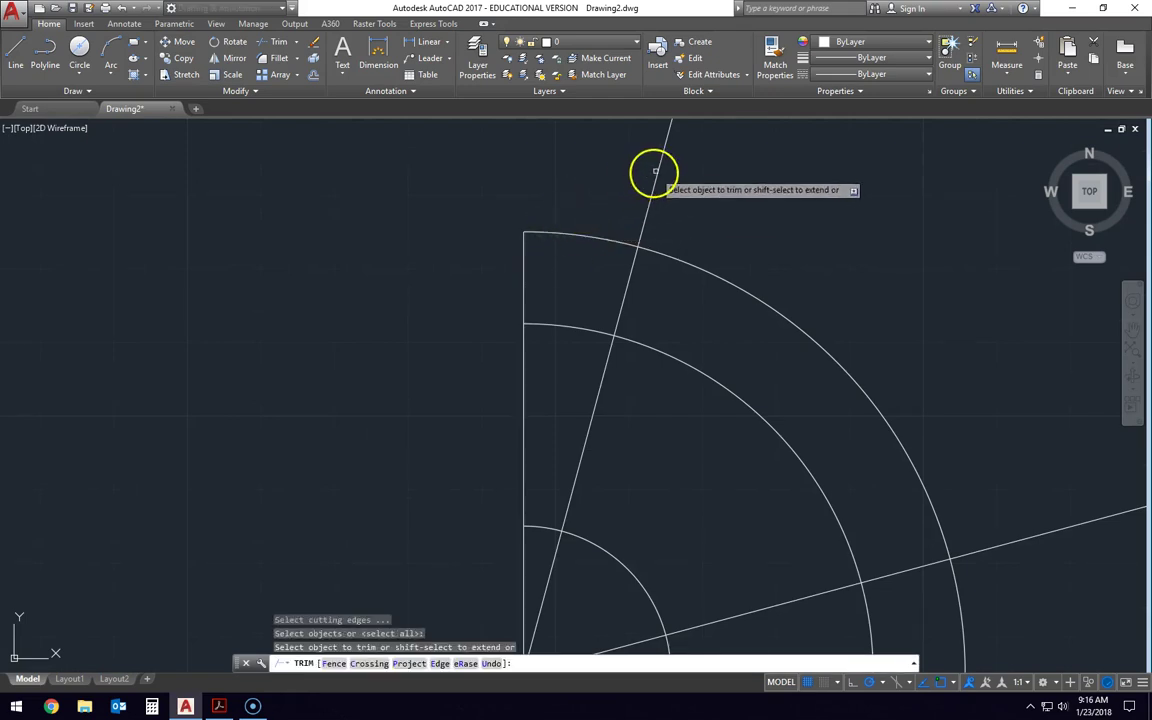
mouse_move(923, 369)
middle_mouse_down()
mouse_move(841, 337)
mouse_move(767, 278)
middle_mouse_up()
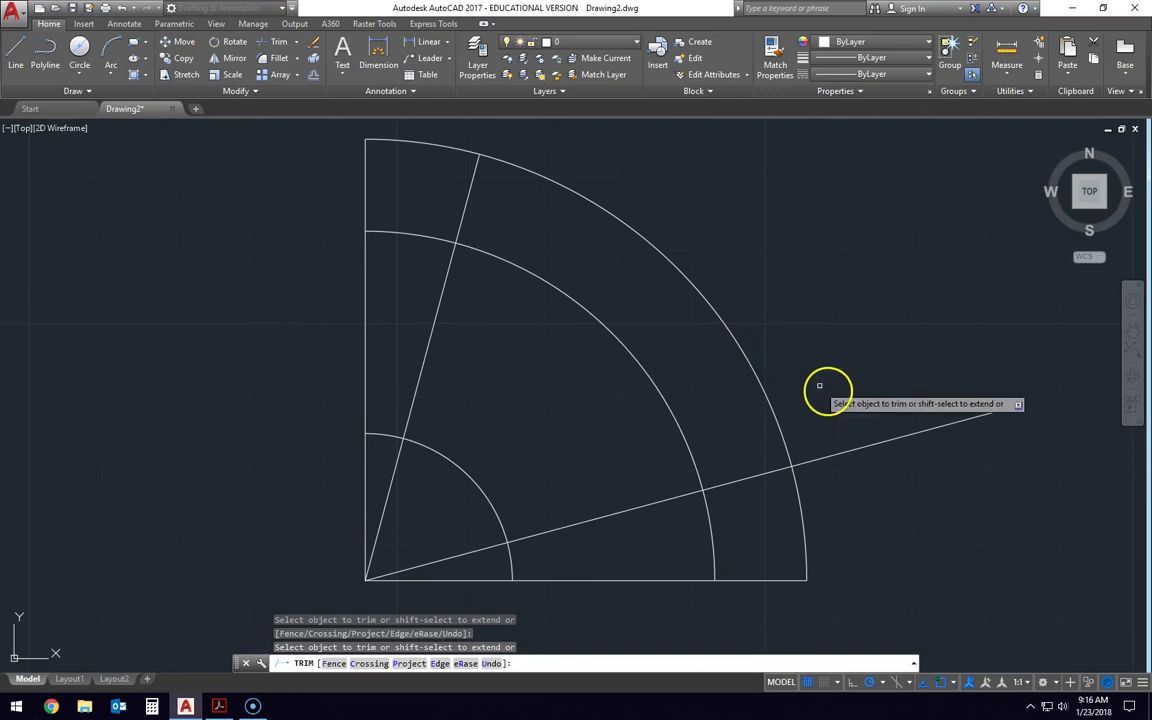
left_click(860, 446)
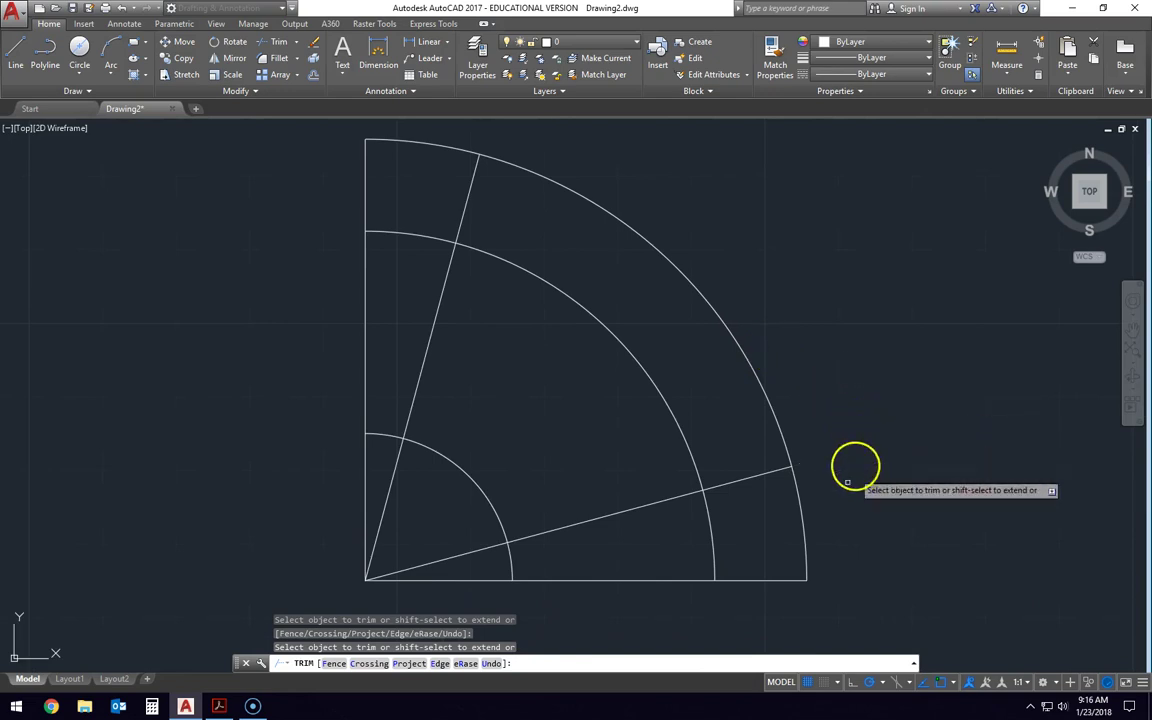
left_click(806, 520)
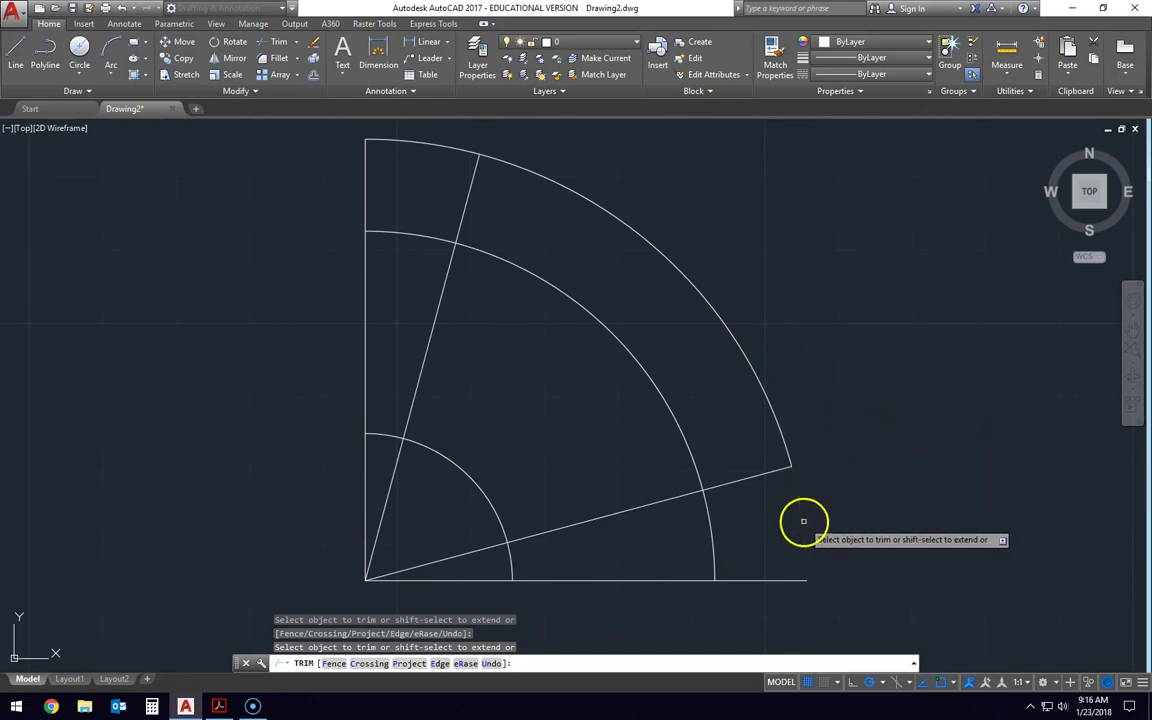
left_click(790, 575)
left_click(785, 583)
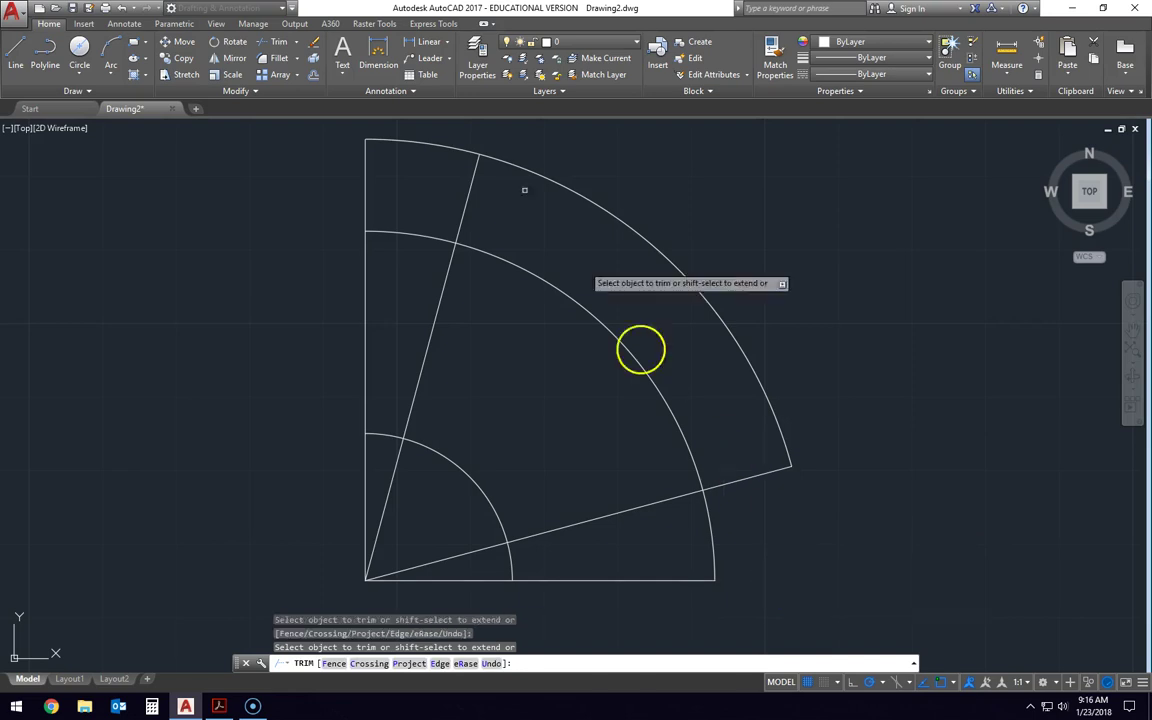
Trim the remaining arc and line pieces, then erase the inner diagonal lines.
left_click(442, 148)
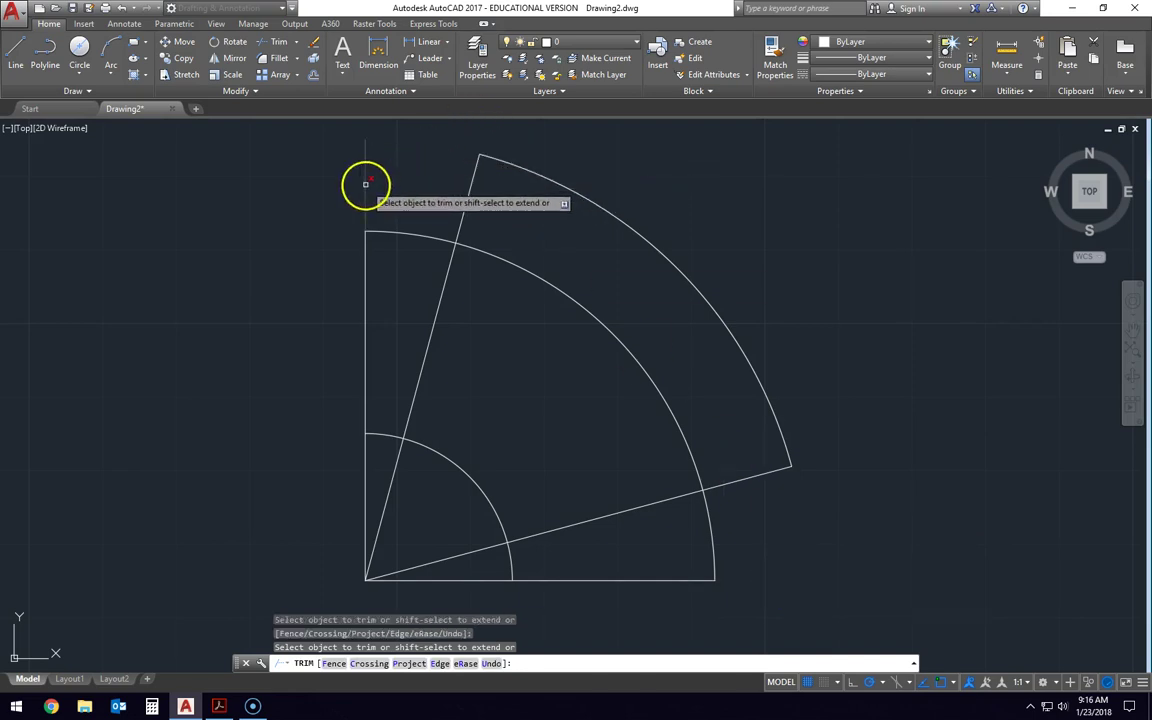
left_click(365, 180)
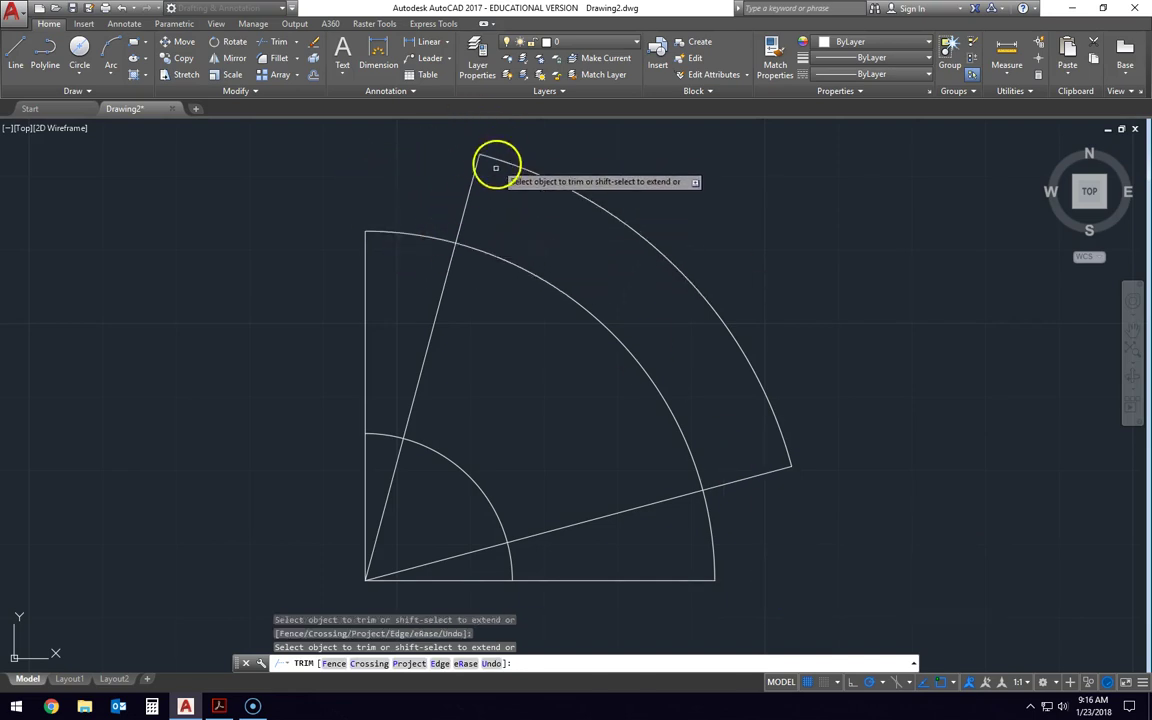
left_click(443, 290)
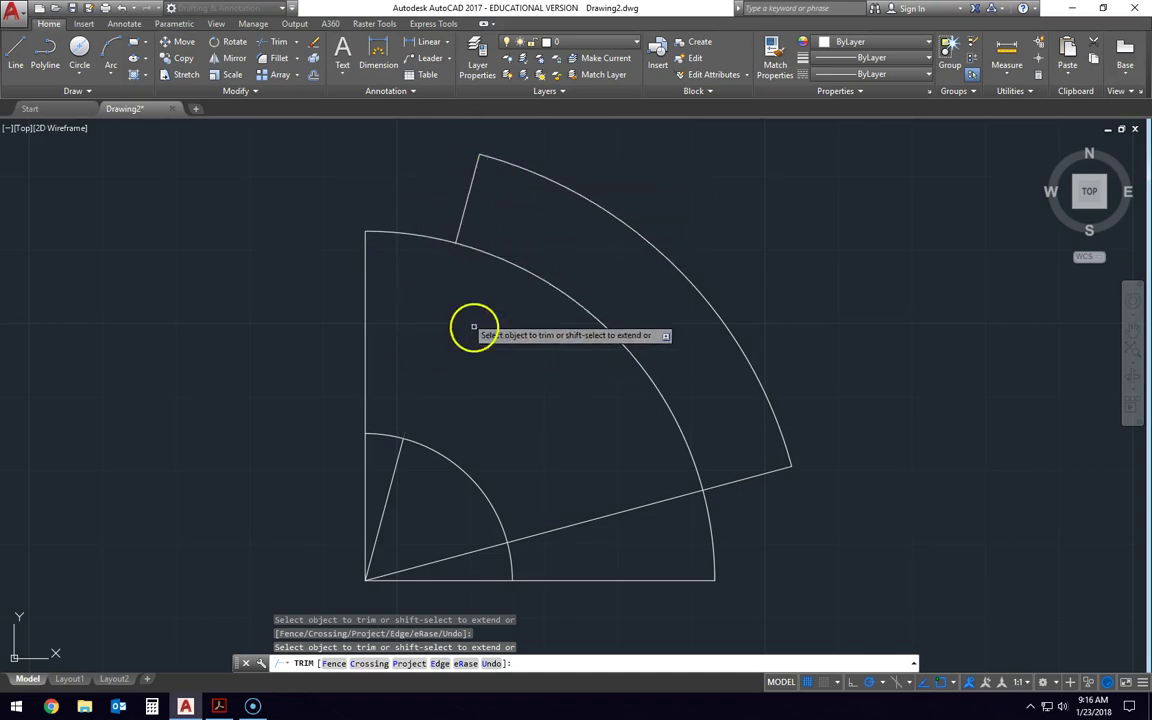
left_click(604, 518)
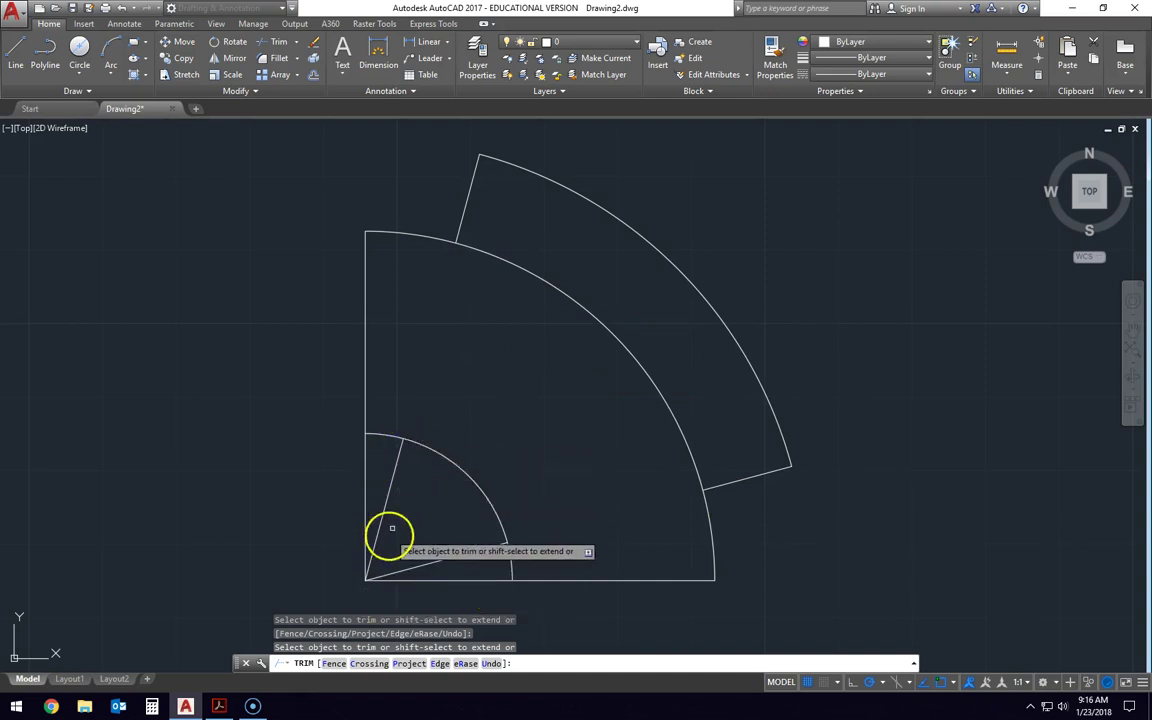
key("Escape")
key("Escape")
left_click(457, 555)
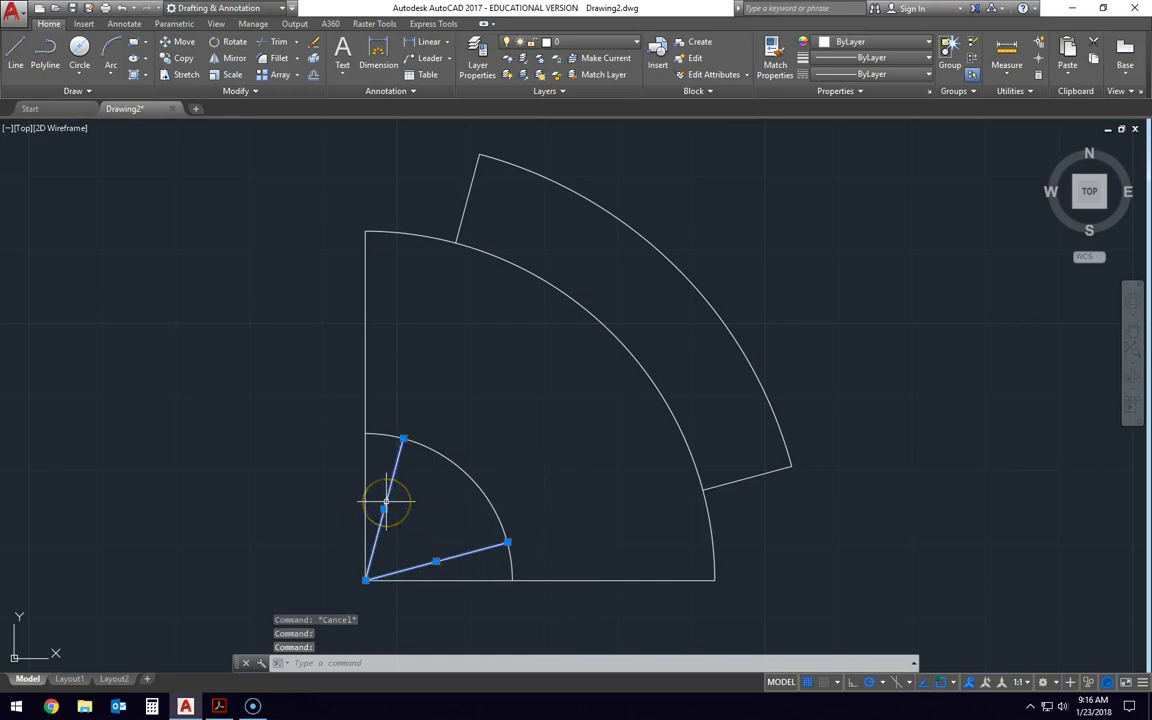
key("Delete")
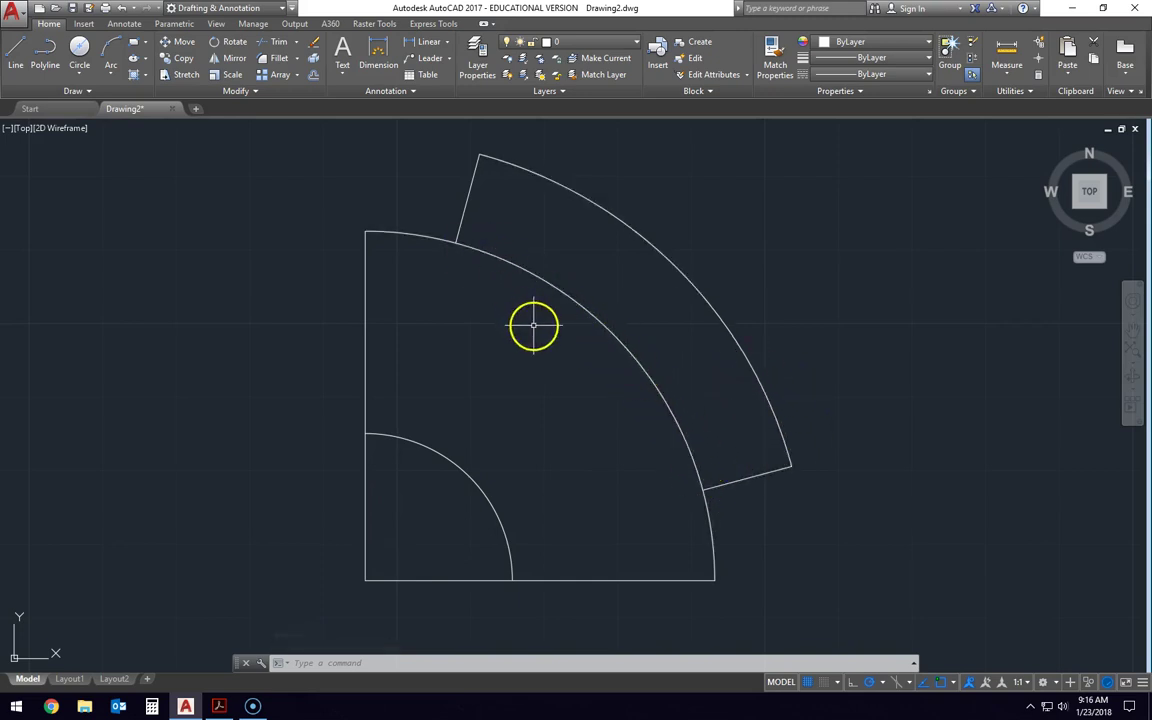
key("alt+Tab")
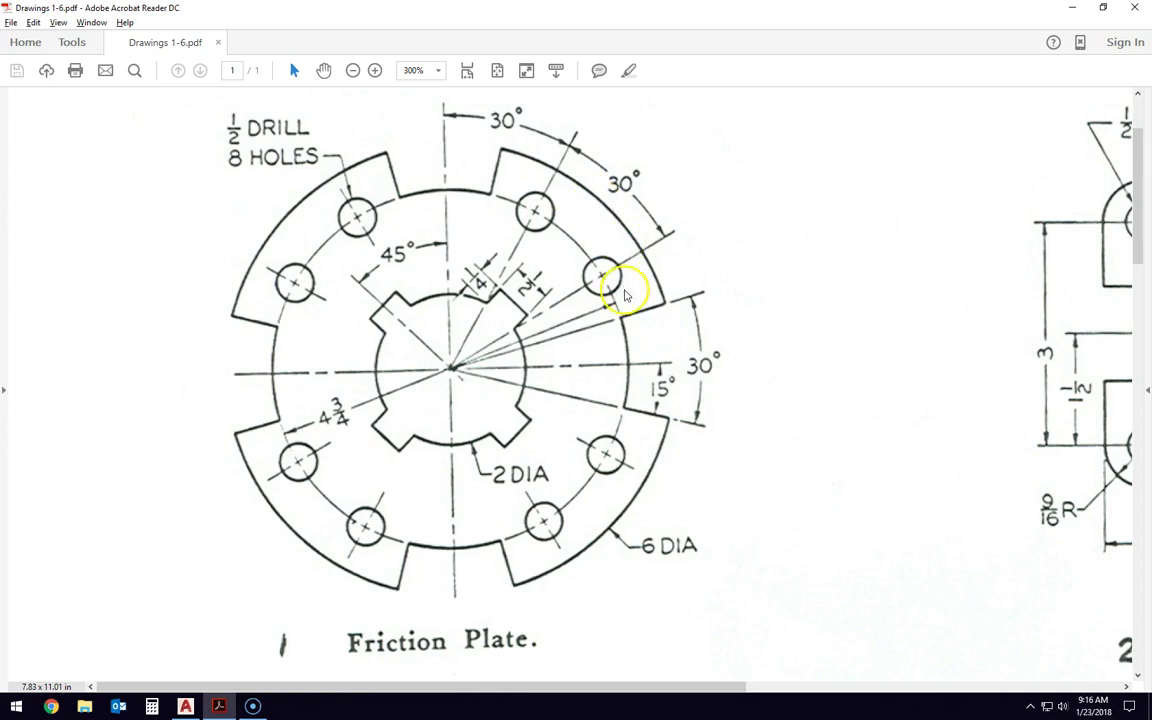
key("alt+Tab")
Draw two 2.375-long lines from the corner to the middle arc at 60° and 30°.
left_click(17, 52)
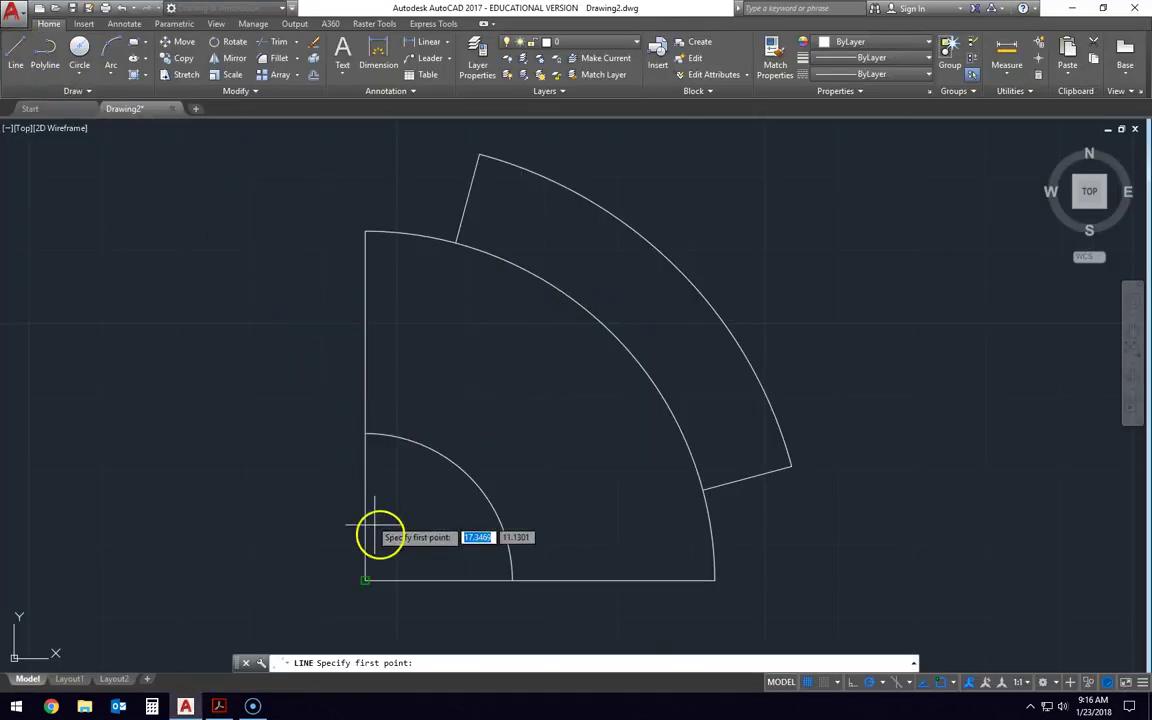
left_click(366, 581)
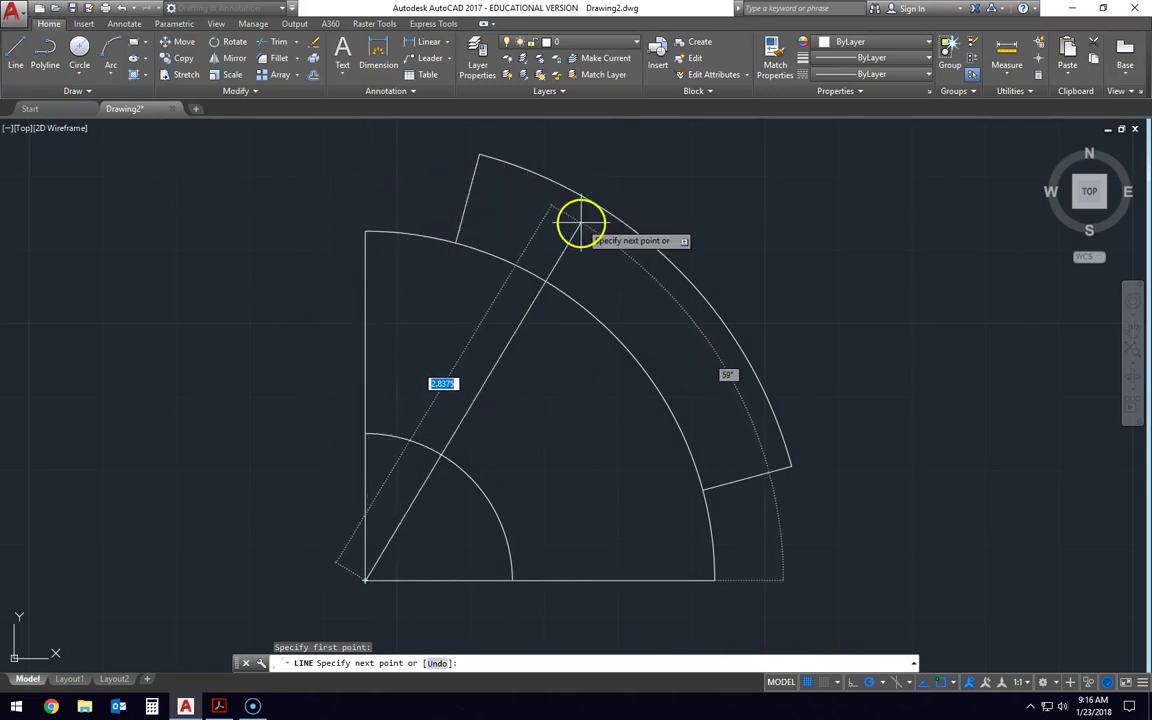
left_click(540, 278)
key("Return")
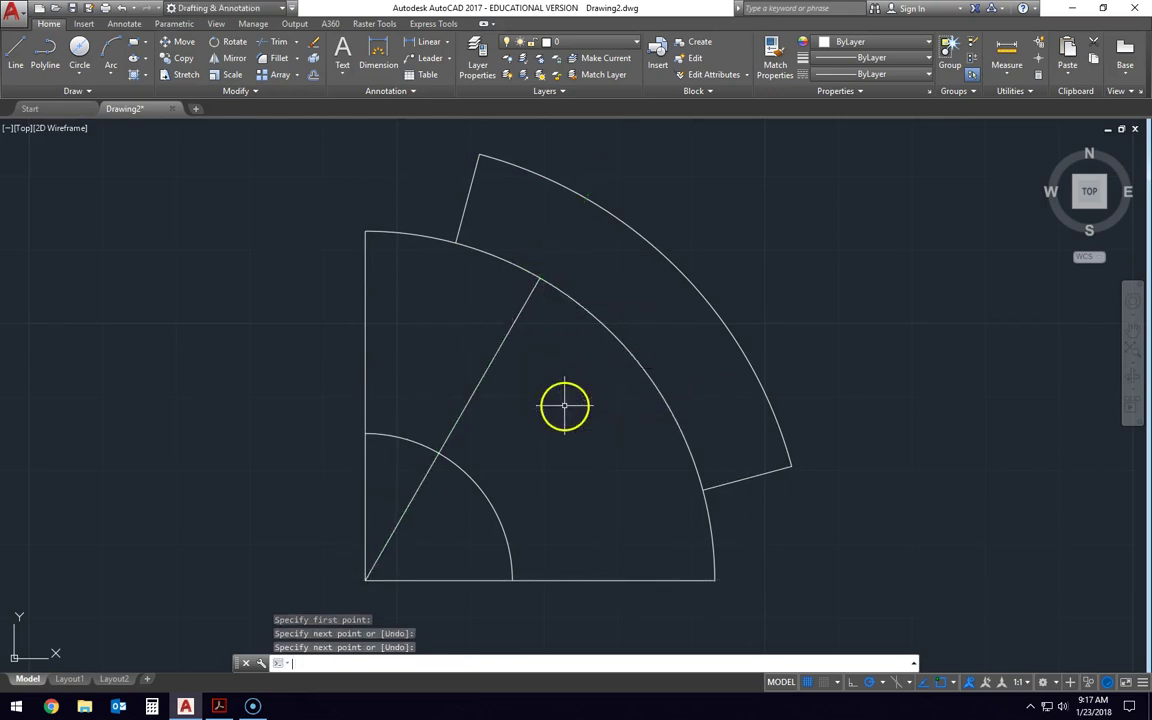
key("Return")
left_click(367, 579)
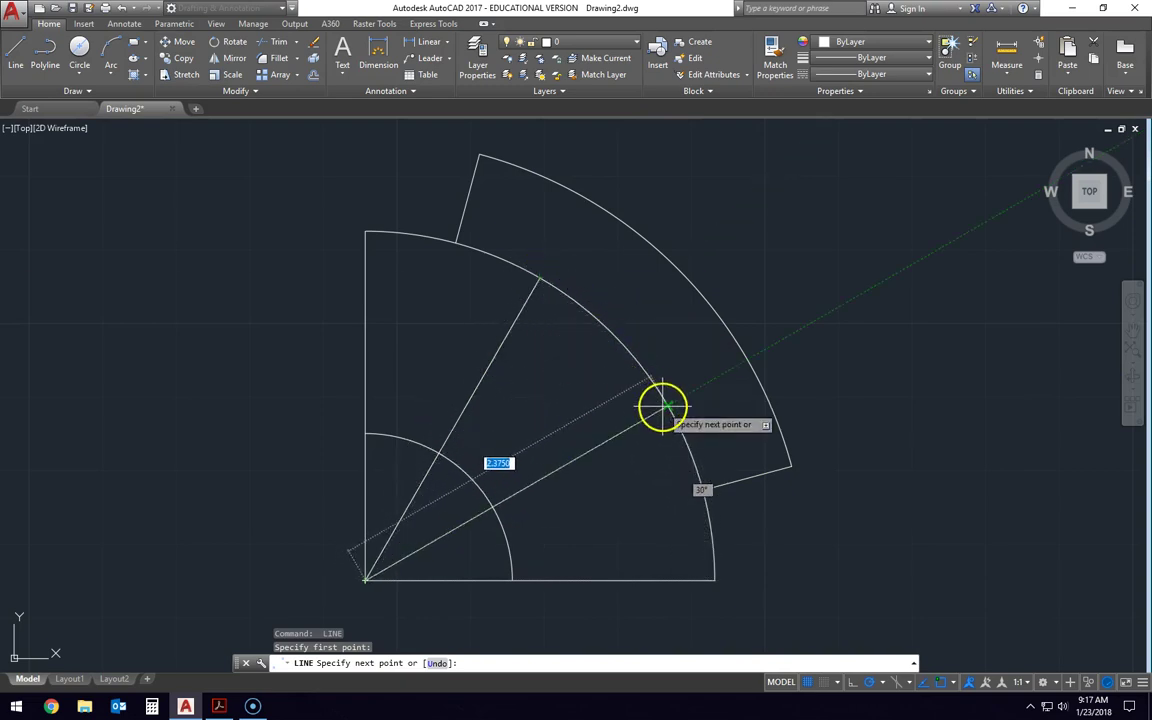
left_click(667, 406)
key("Escape")
key("Escape")
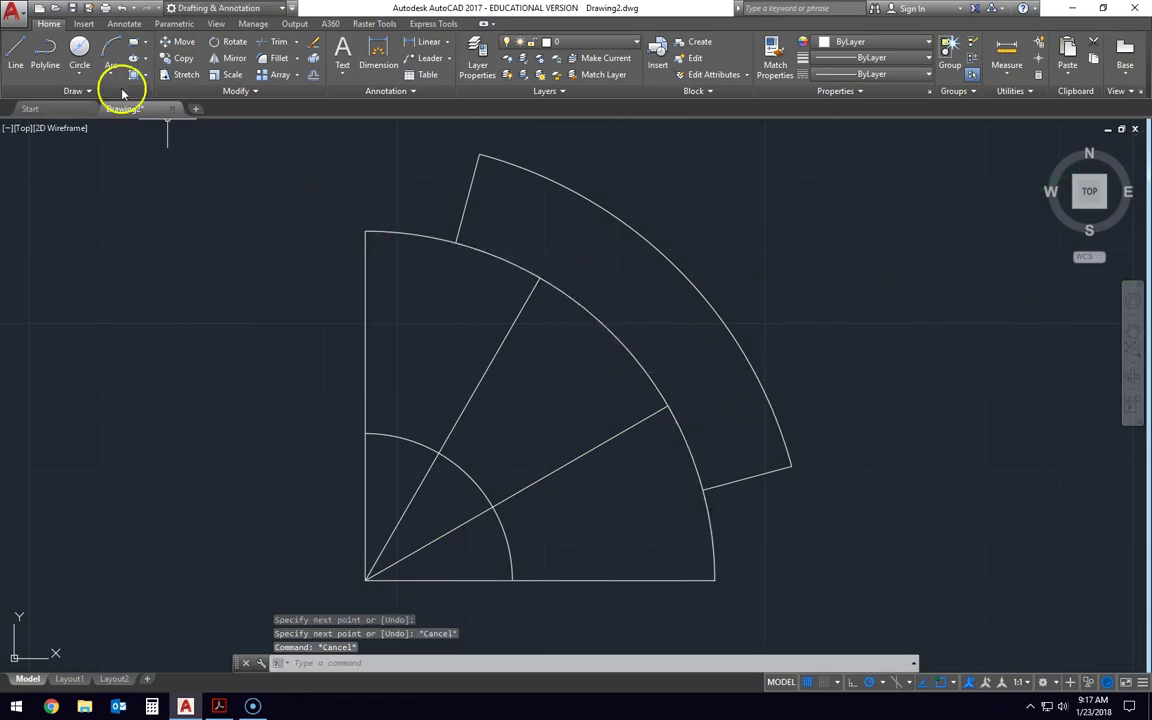
key("alt+Tab")
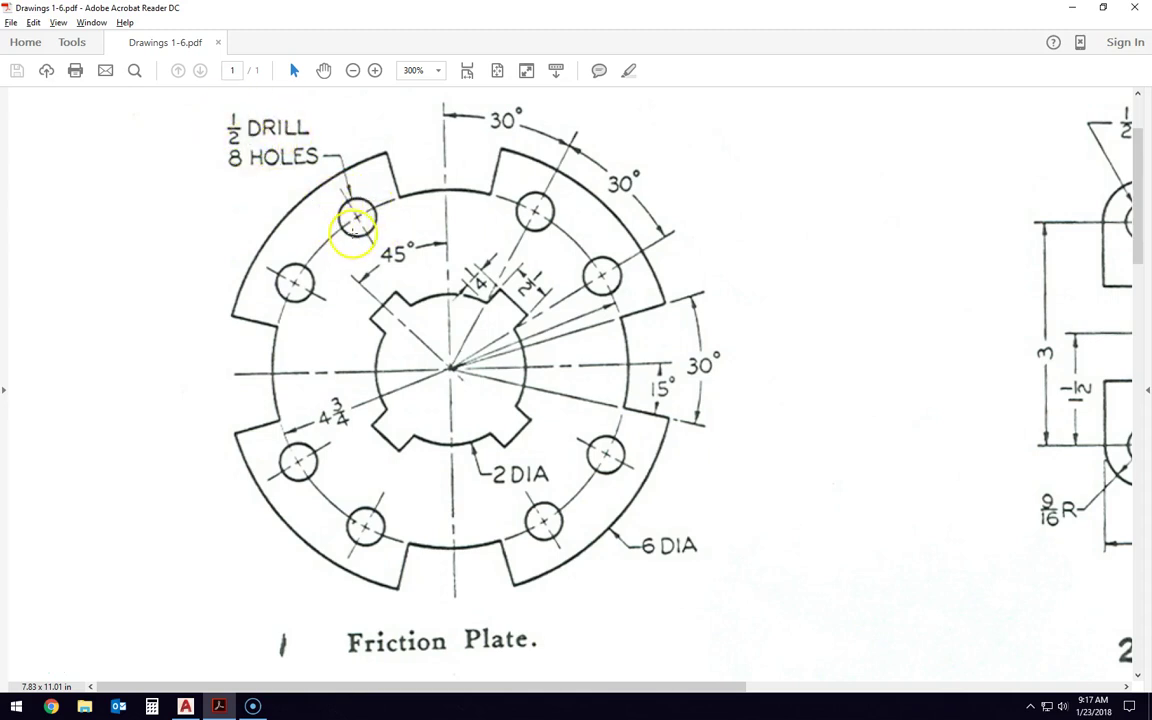
Review the 1/2 drill, 8 holes callout, then return to AutoCAD.
key("alt+Tab")
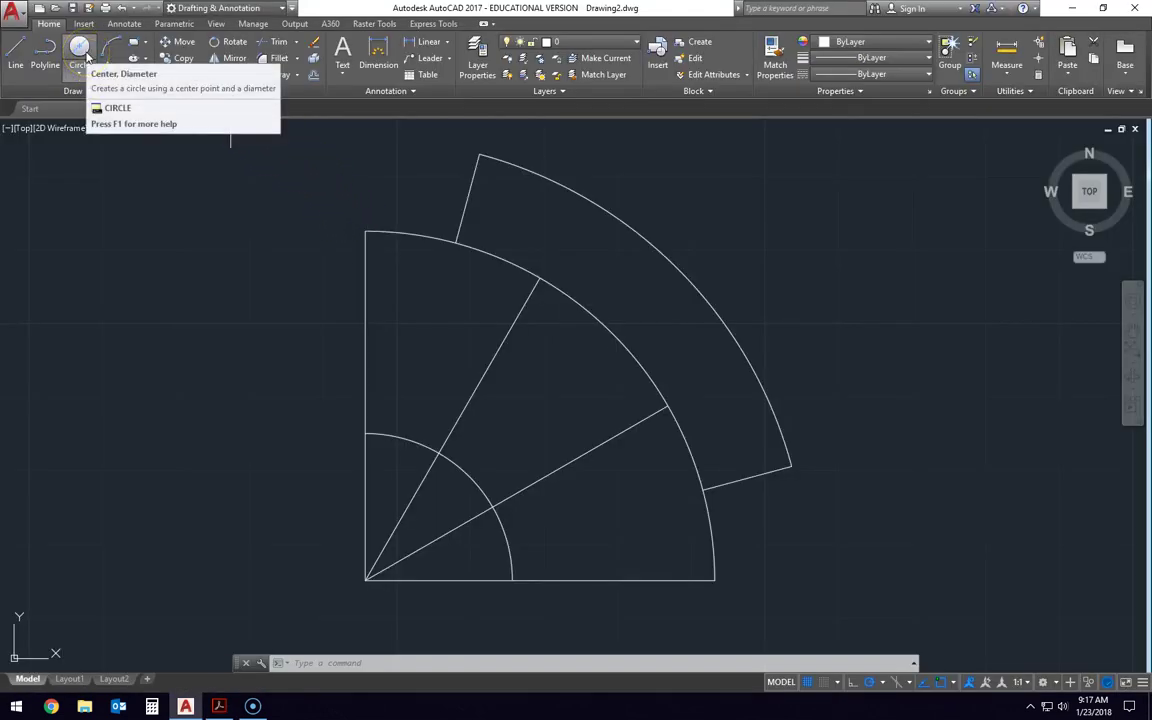
Place 0.5-diameter holes where the 60° and 30° lines meet the middle arc.
left_click(85, 55)
left_click(540, 278)
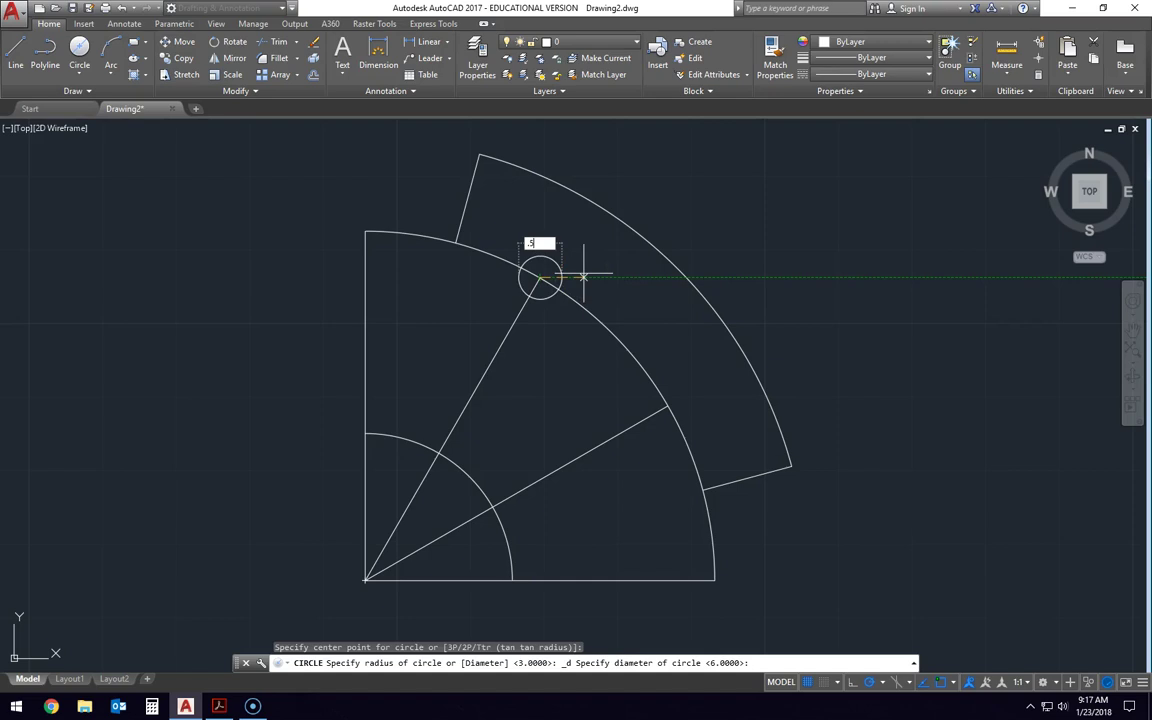
key("Return")
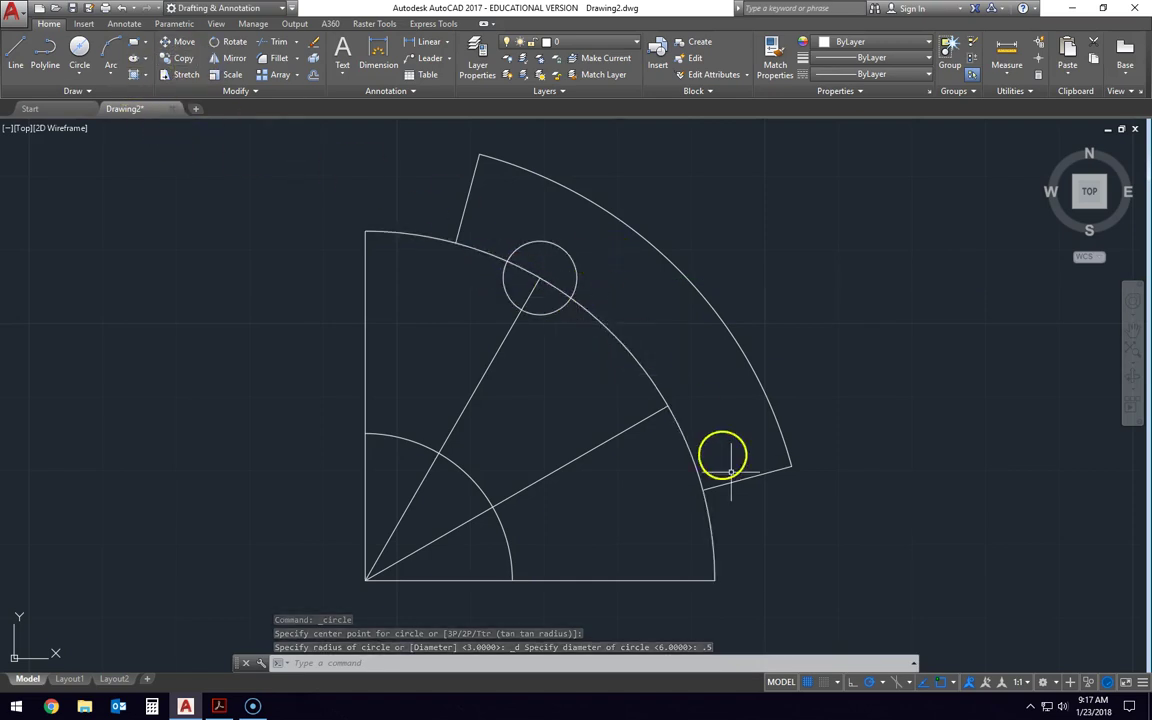
left_click(80, 50)
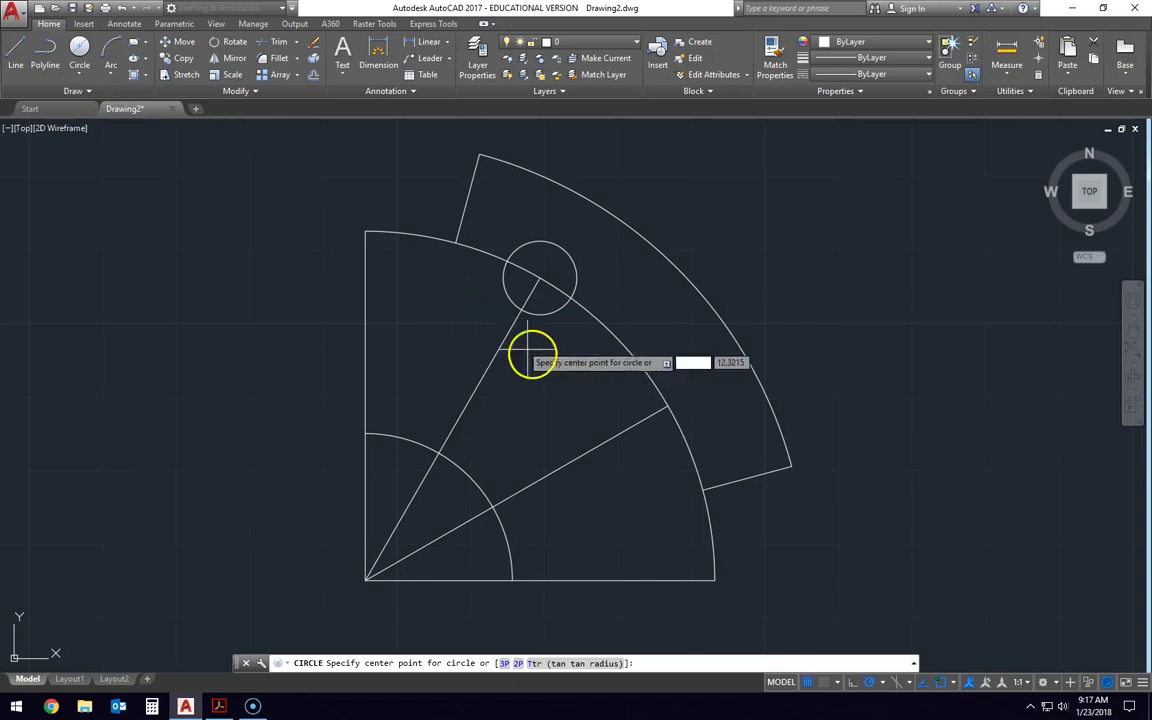
left_click(668, 408)
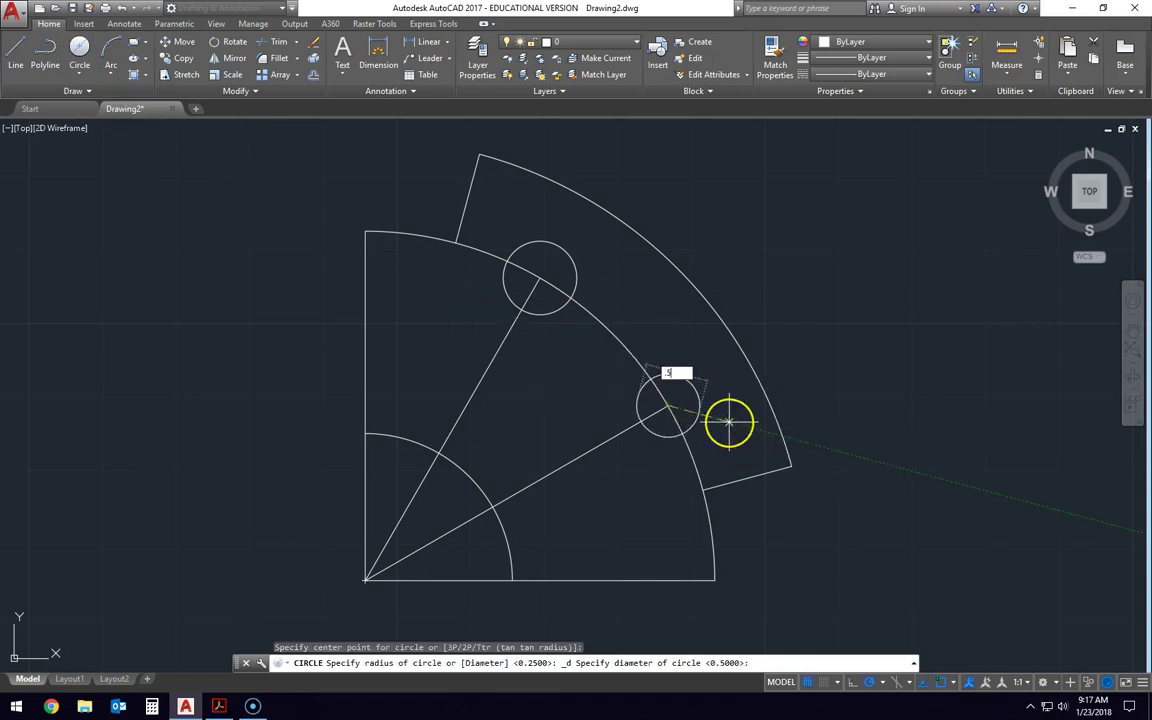
key("Return")
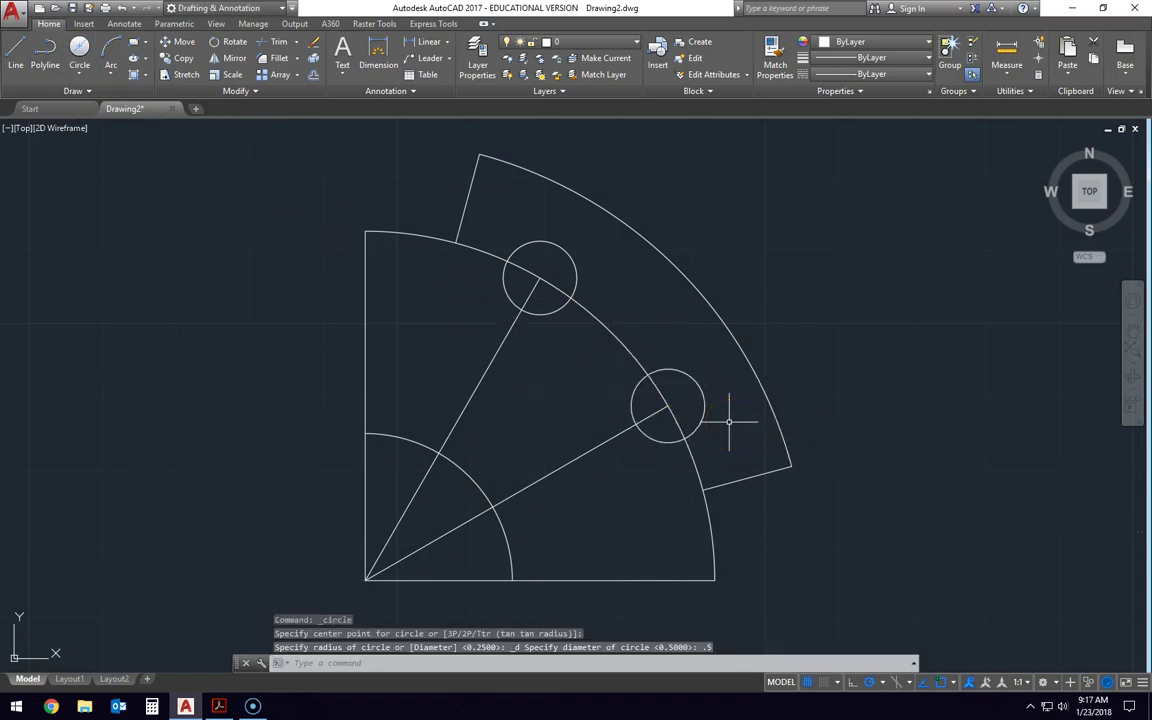
key("Escape")
key("Escape")
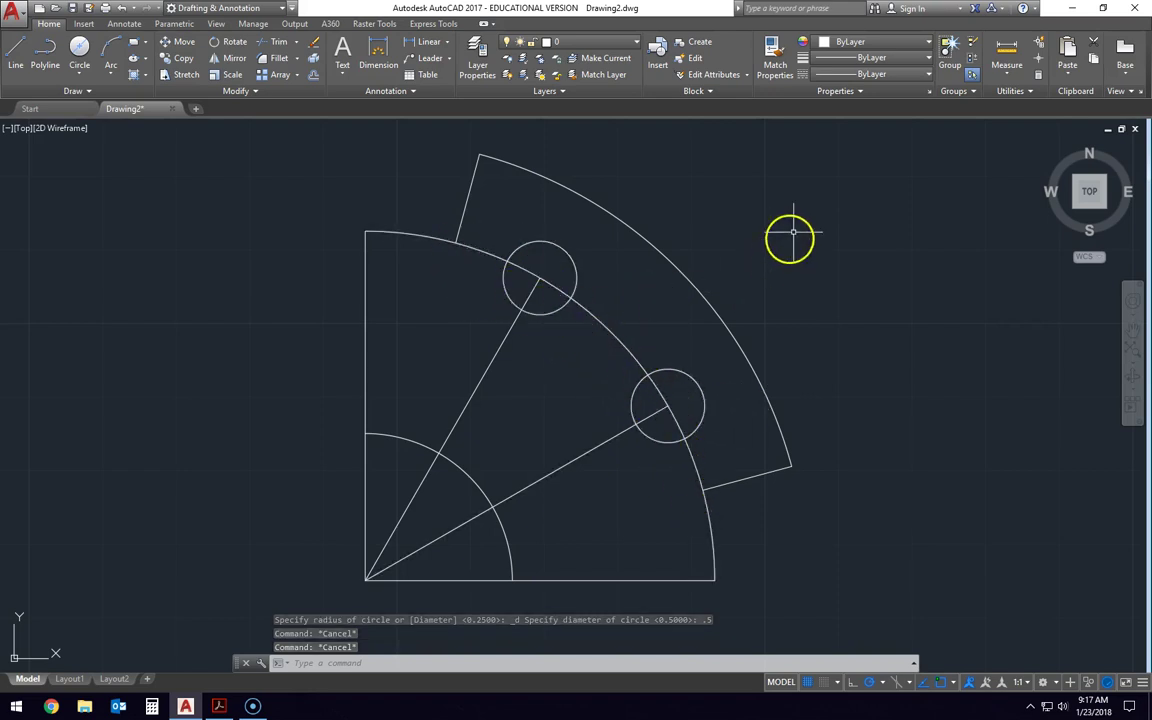
Trim the arc and line pieces inside and between the two holes with TR.
type("tr")
key("Return")
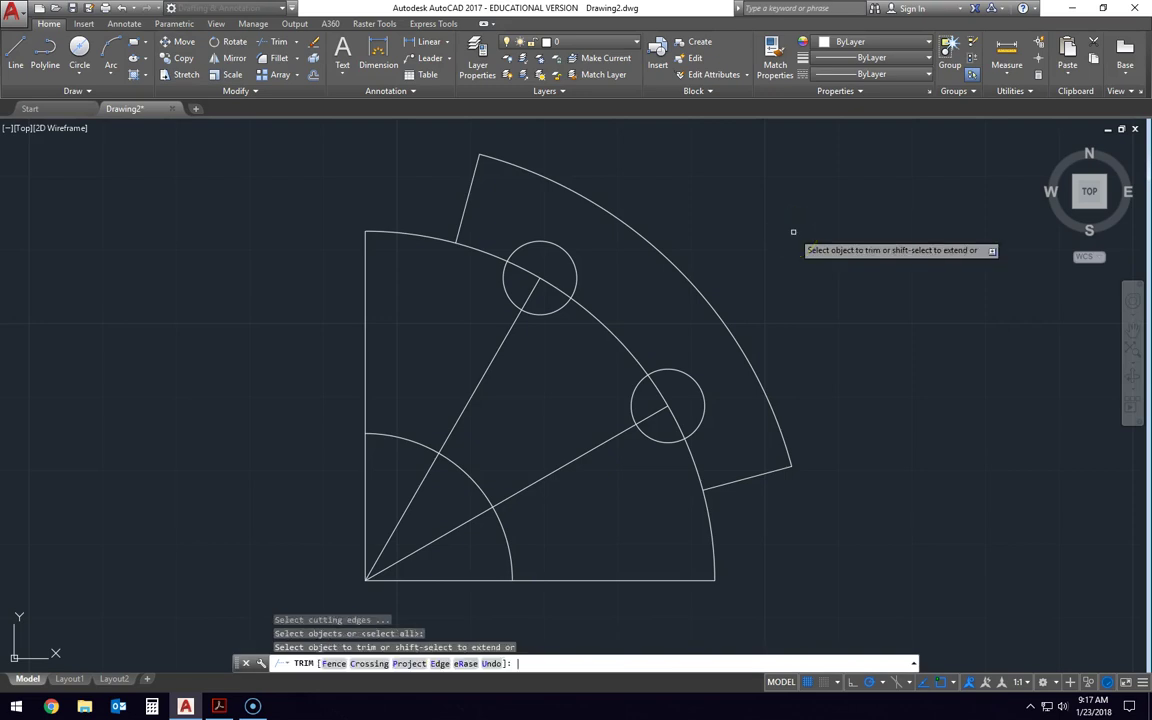
left_click(483, 250)
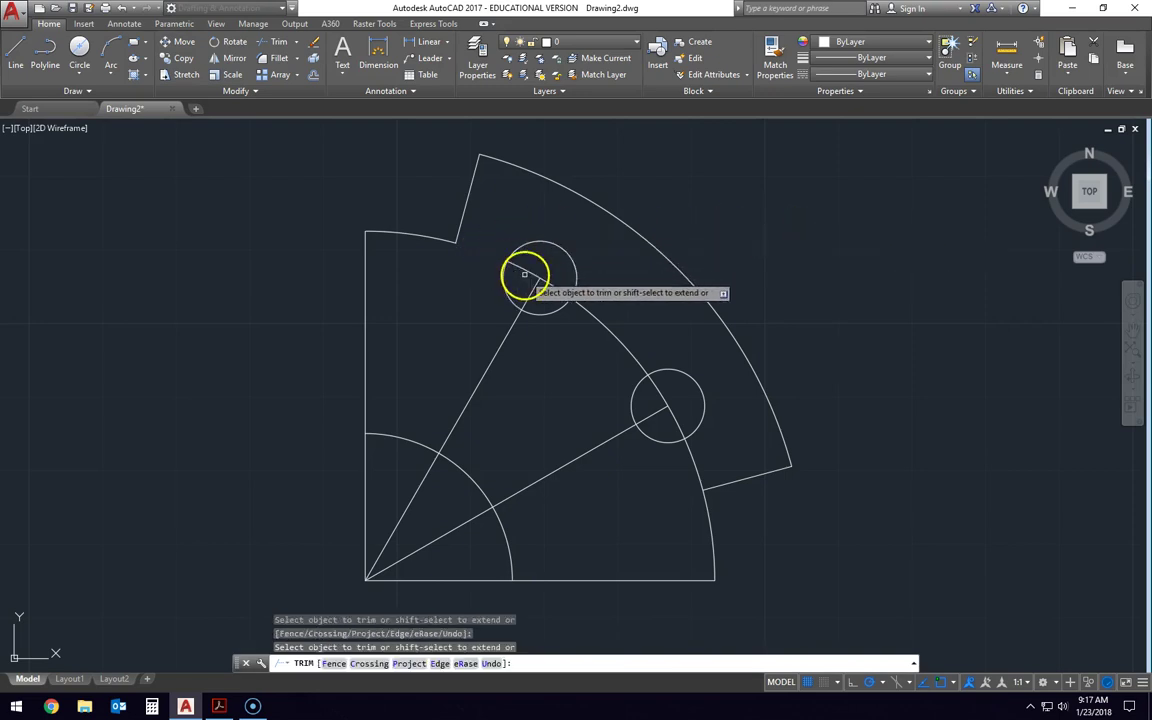
left_click(524, 274)
left_click(541, 278)
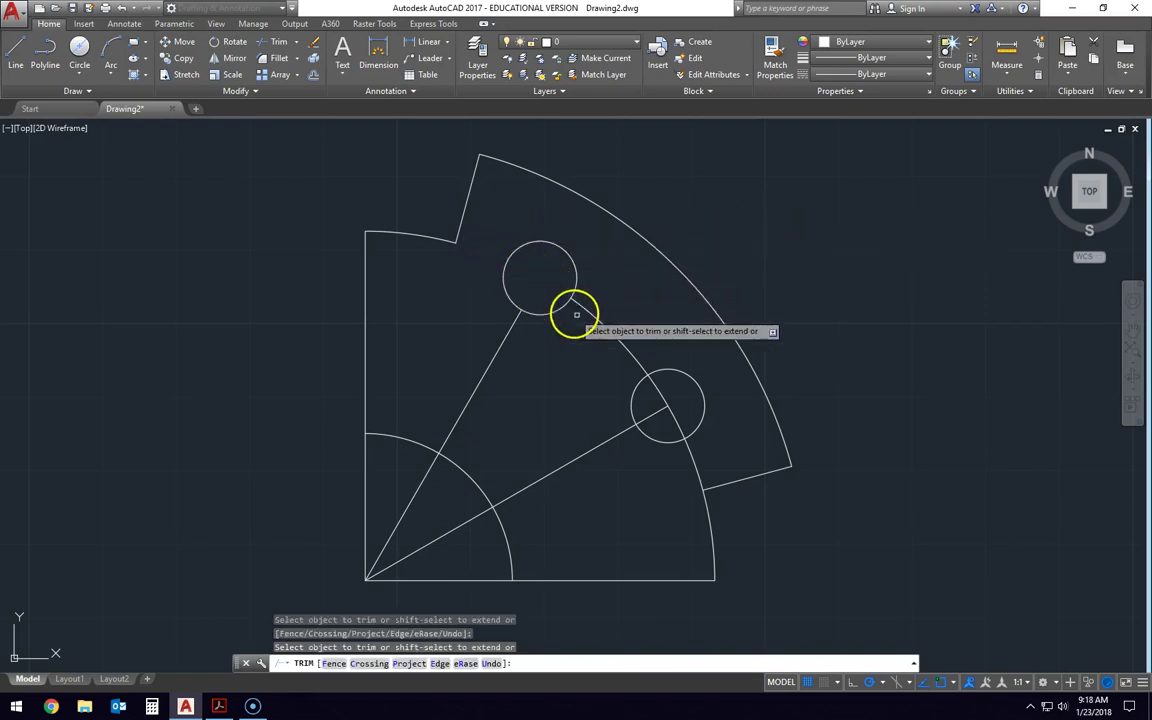
left_click(605, 333)
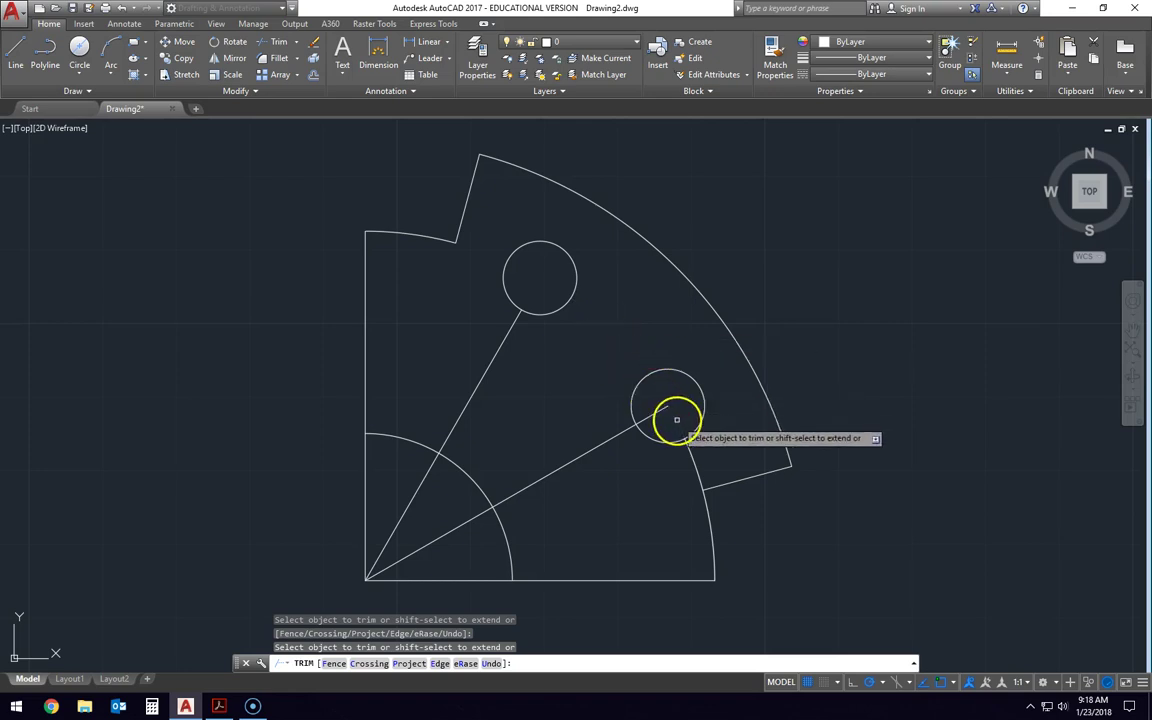
left_click(662, 410)
left_click(693, 460)
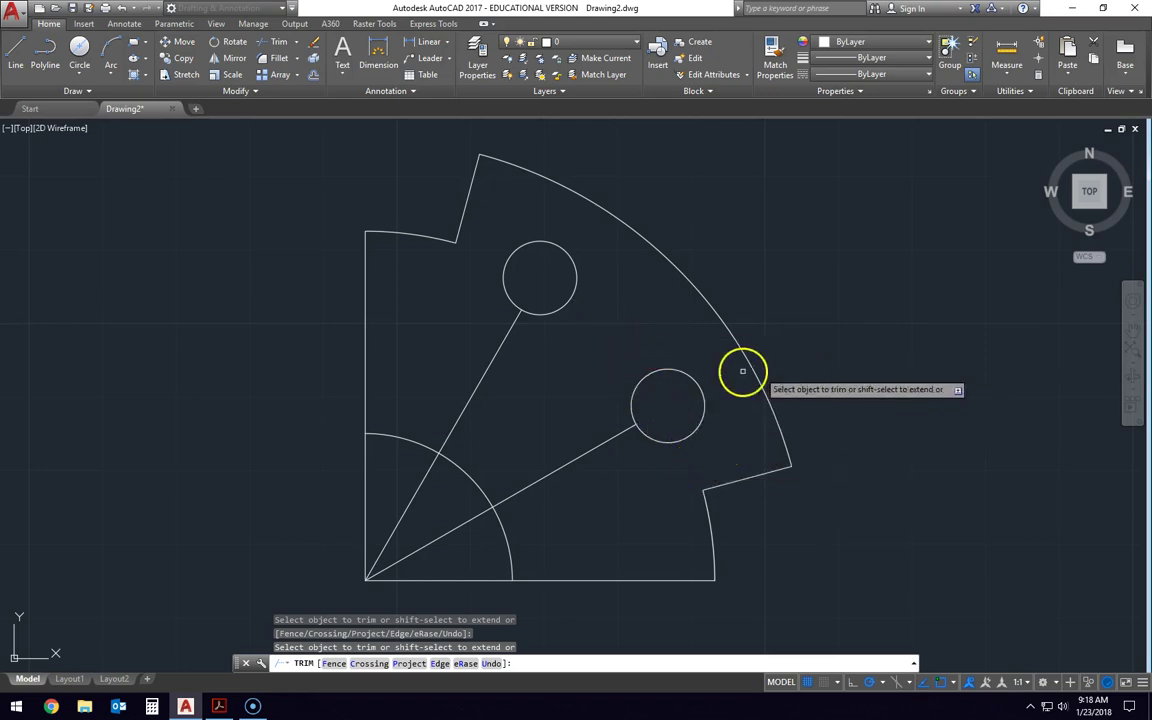
key("Escape")
key("Escape")
key("Escape")
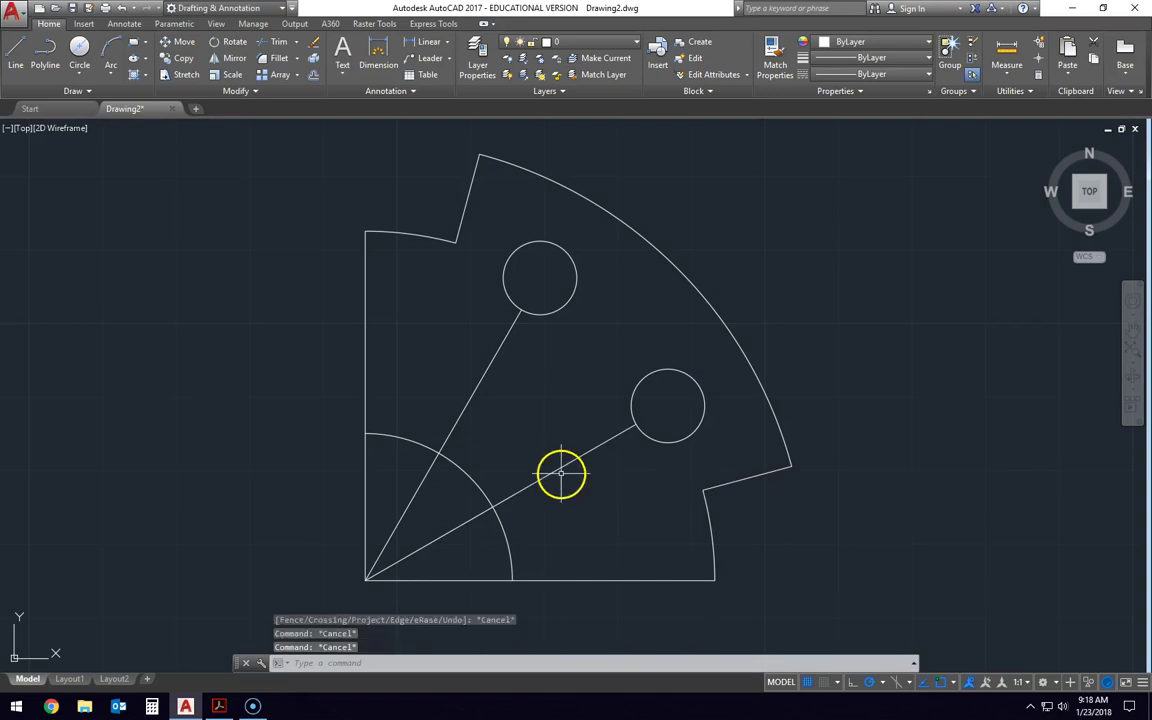
Erase the upper and lower diagonal construction lines, then bring the Friction Plate PDF forward.
left_click(556, 468)
key("Delete")
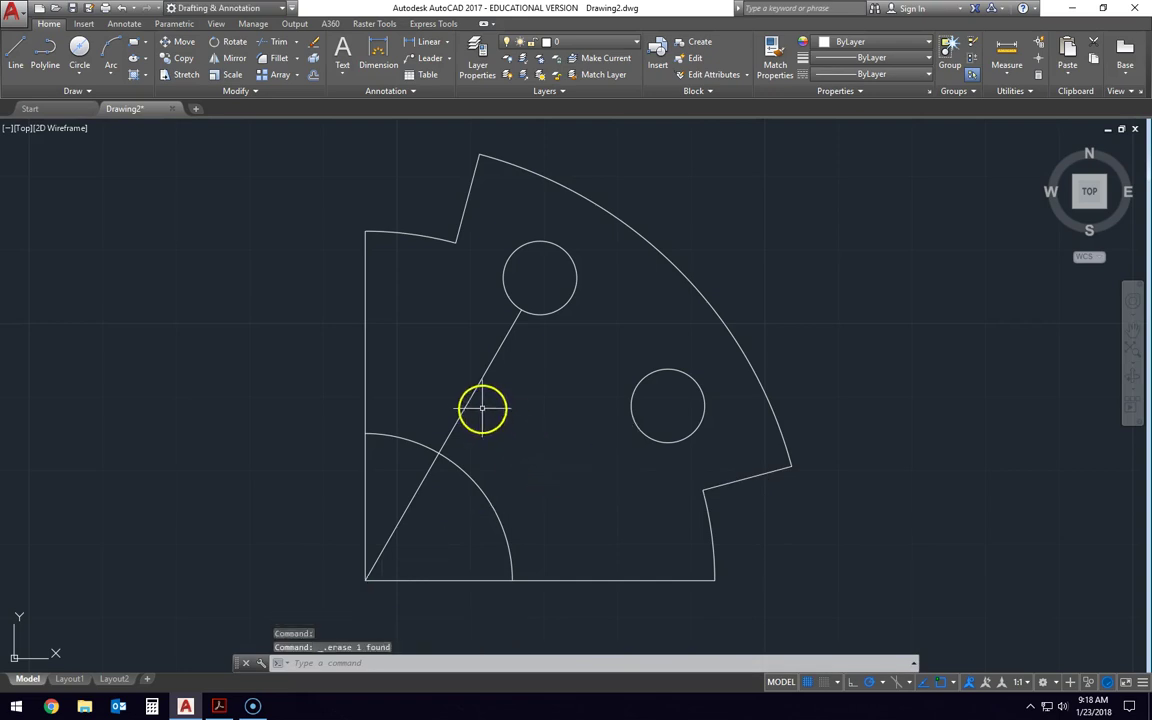
left_click(468, 404)
key("Delete")
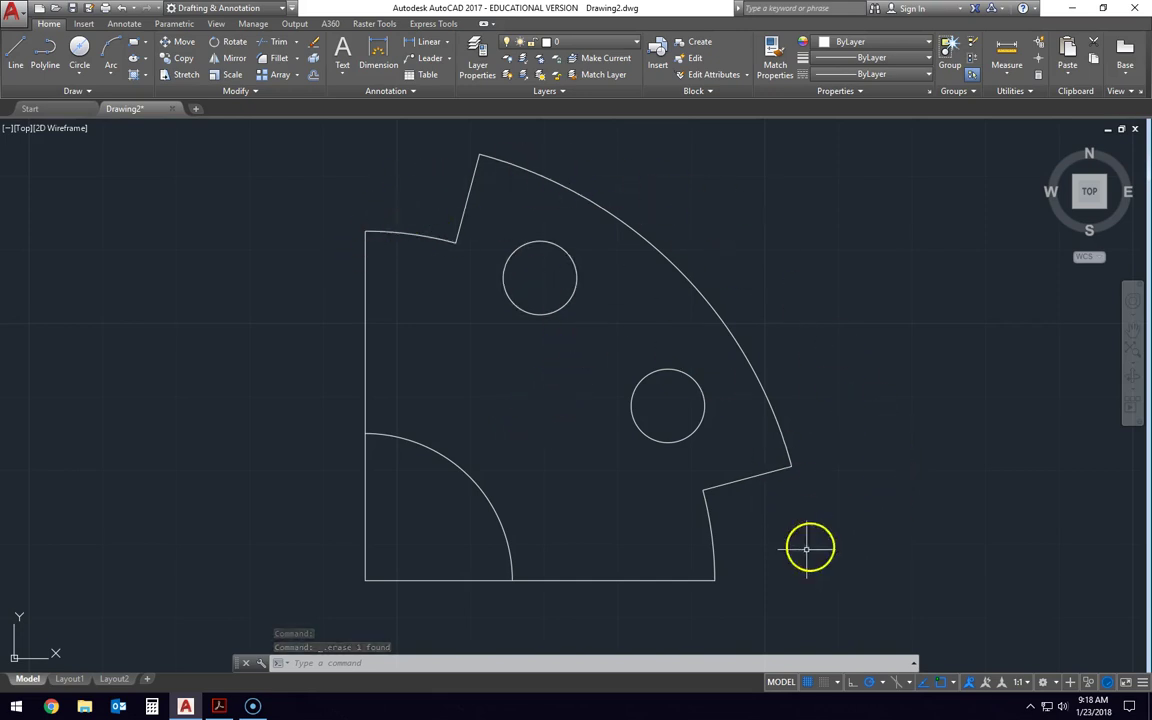
key("alt+Tab")
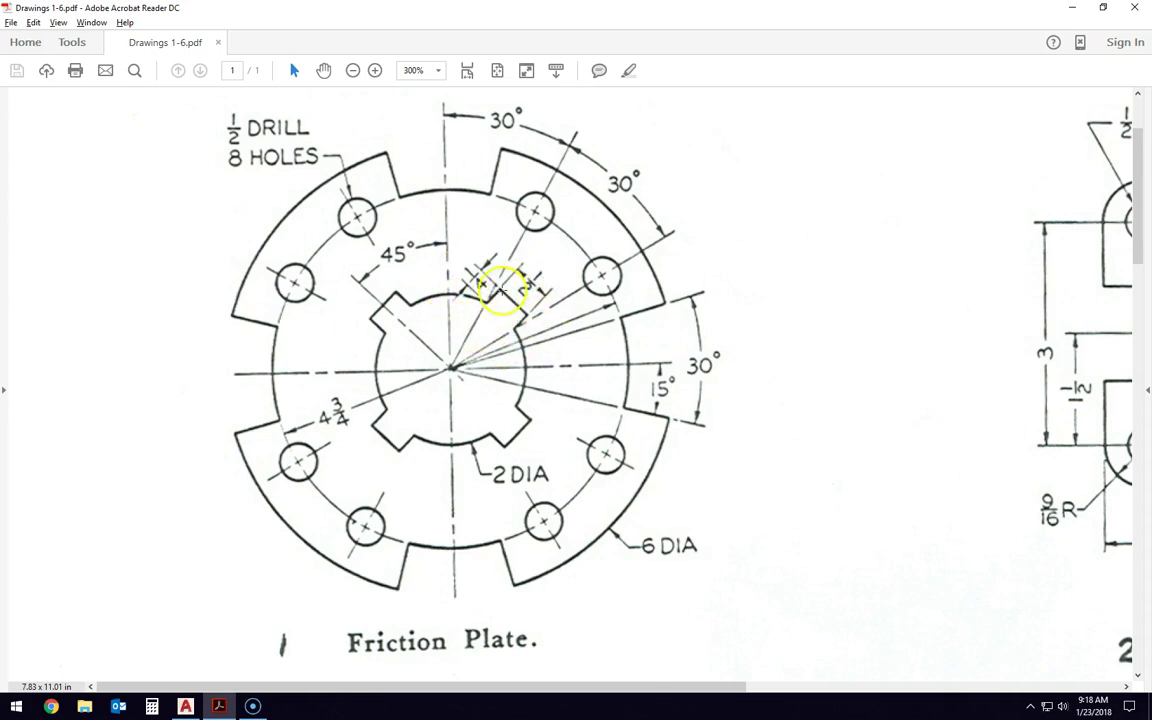
Check the keyway dimensions around the 2 DIA centre hole, then return to AutoCAD.
key("alt+Tab")
Draw a 45° line from the arc's centre point out past the arc.
mouse_move(483, 465)
middle_mouse_down()
mouse_move(563, 378)
mouse_move(634, 385)
mouse_move(687, 285)
middle_mouse_up()
scroll(634, 385, "up", 5)
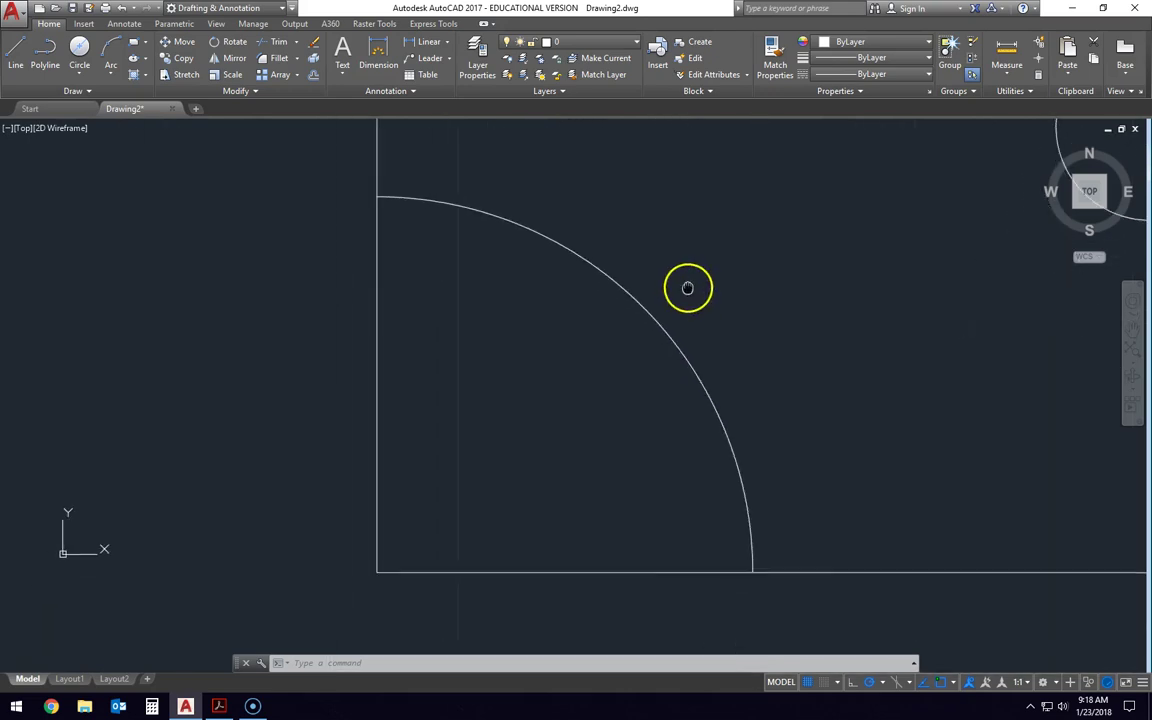
left_click(15, 55)
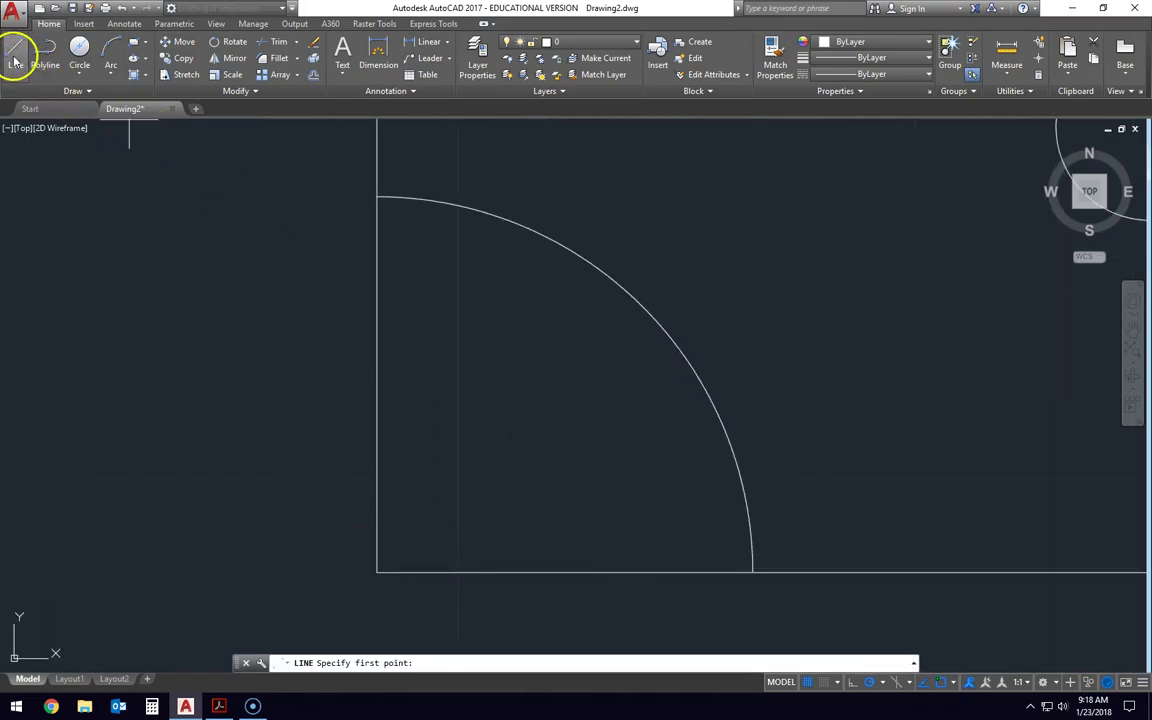
key("alt+Tab")
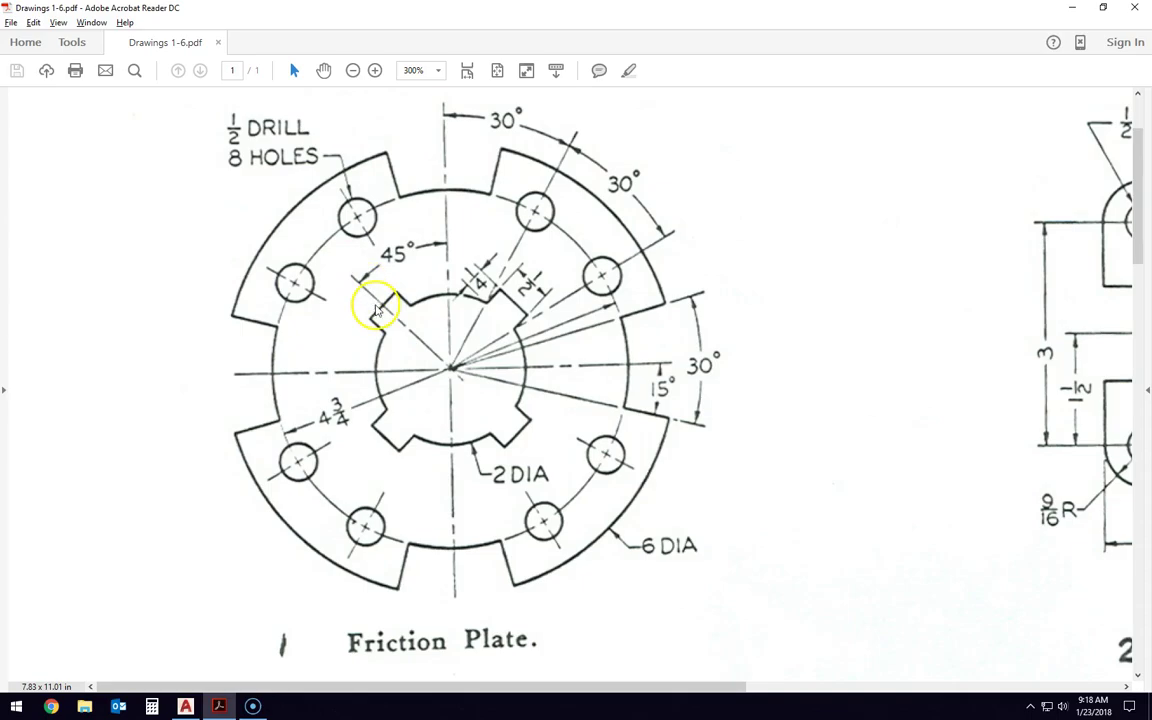
key("alt+Tab")
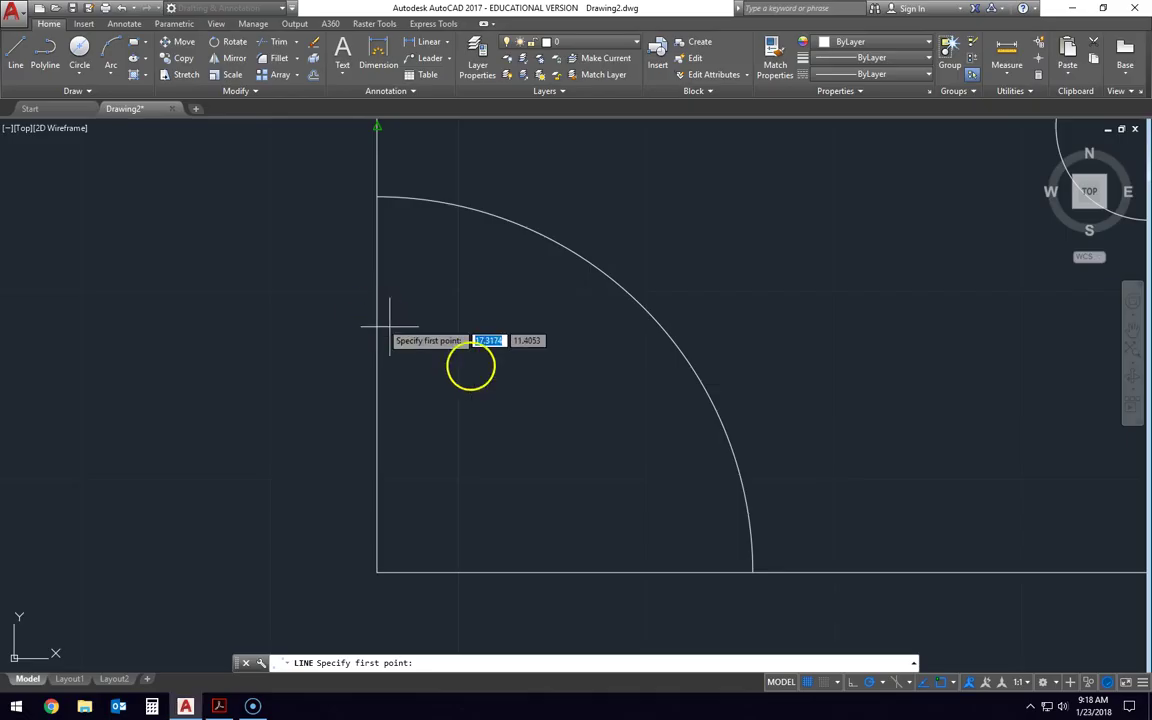
left_click(378, 572)
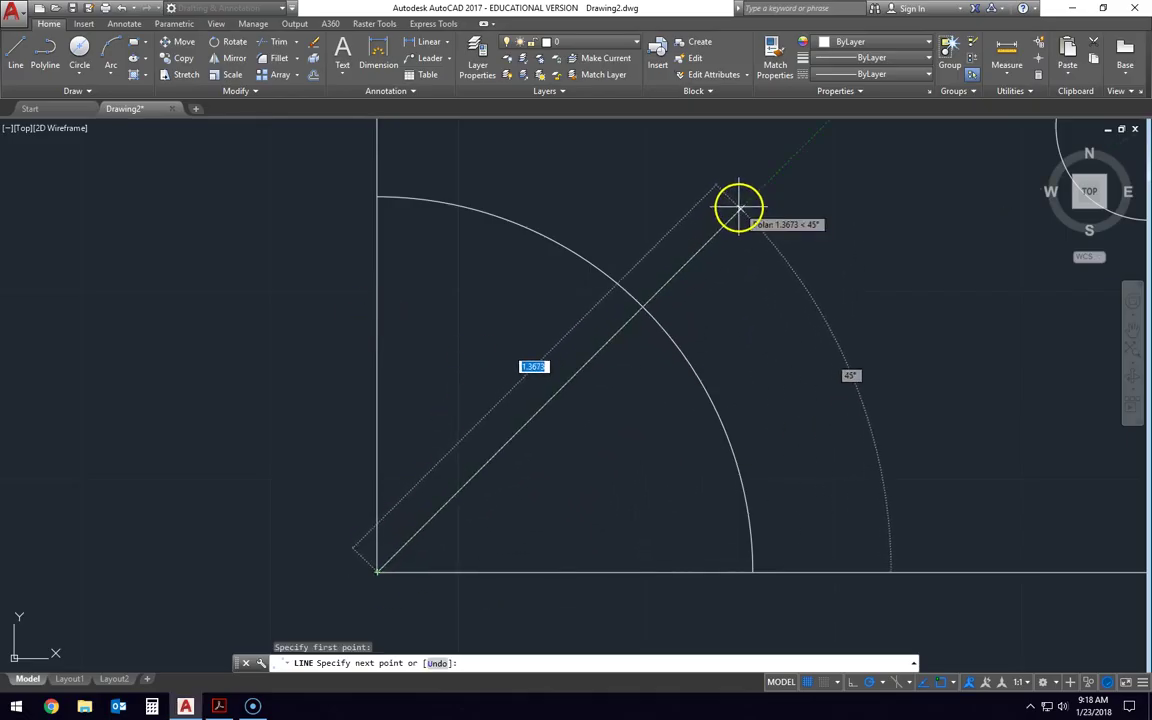
scroll(724, 247, "up", 2)
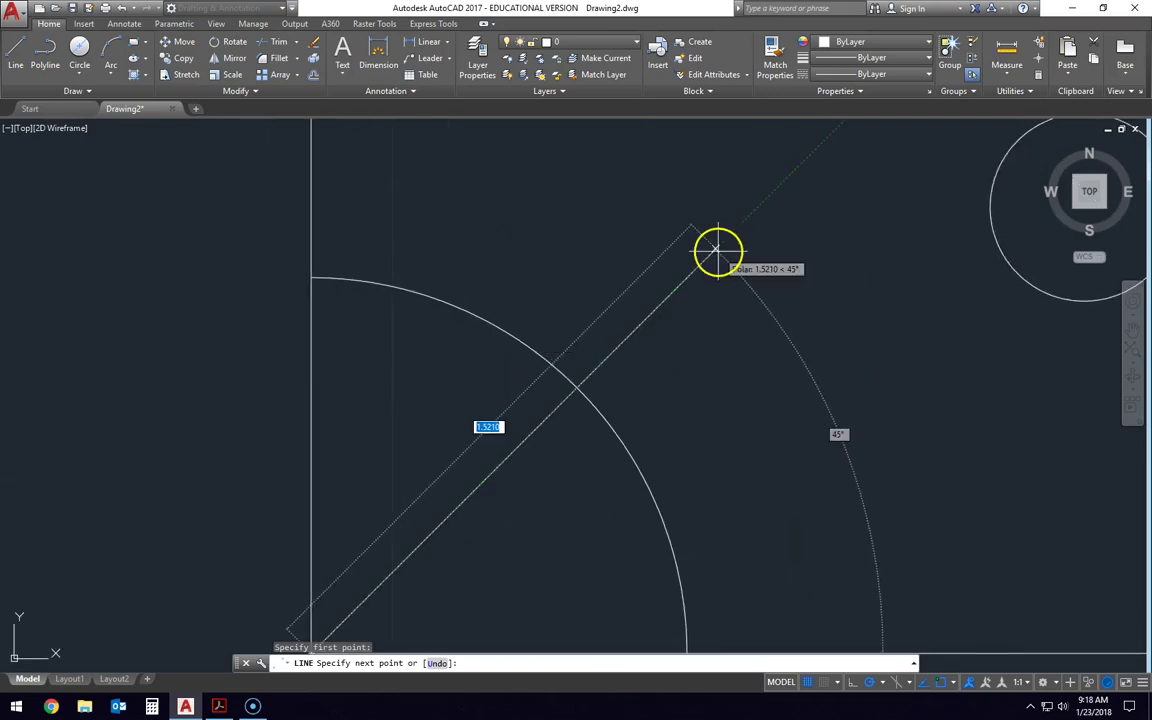
middle_click_drag(722, 245, 710, 206)
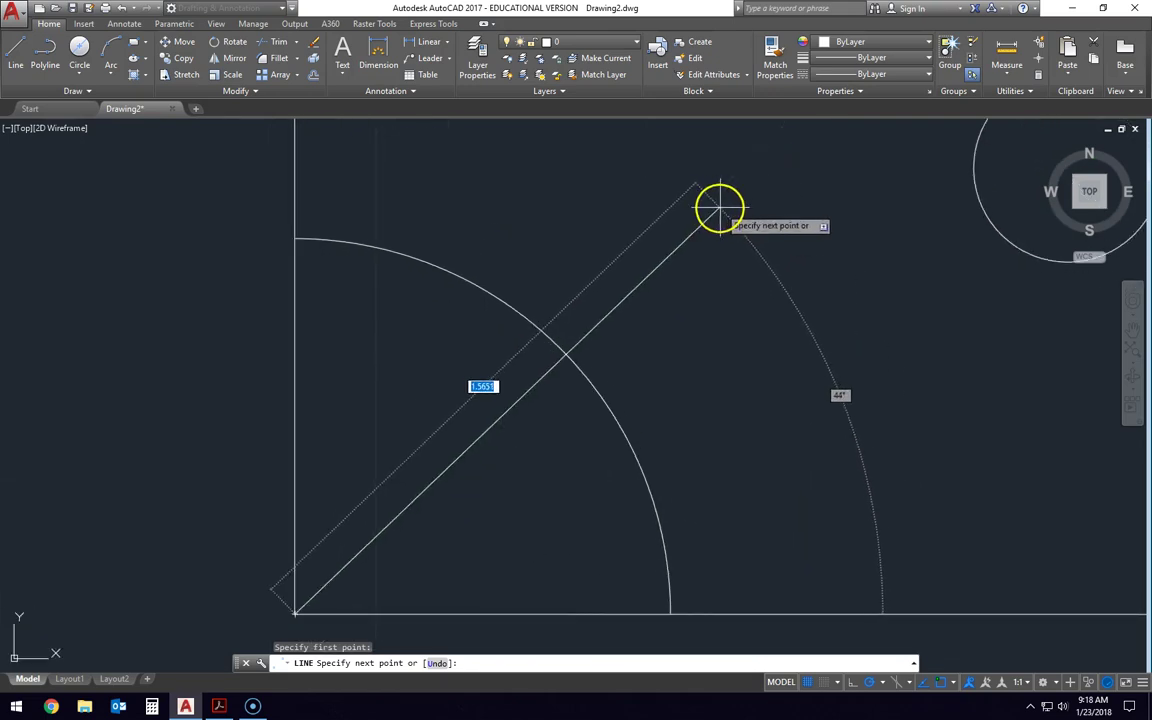
left_click(714, 197)
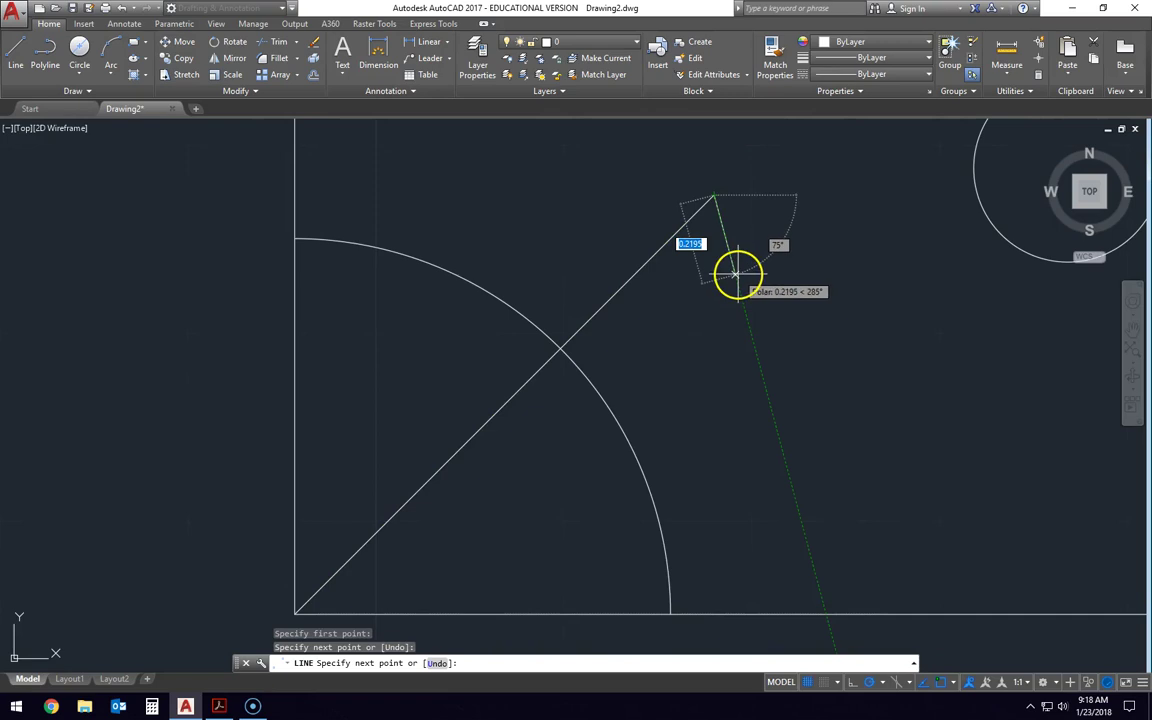
key("Escape")
middle_click_drag(740, 263, 712, 249)
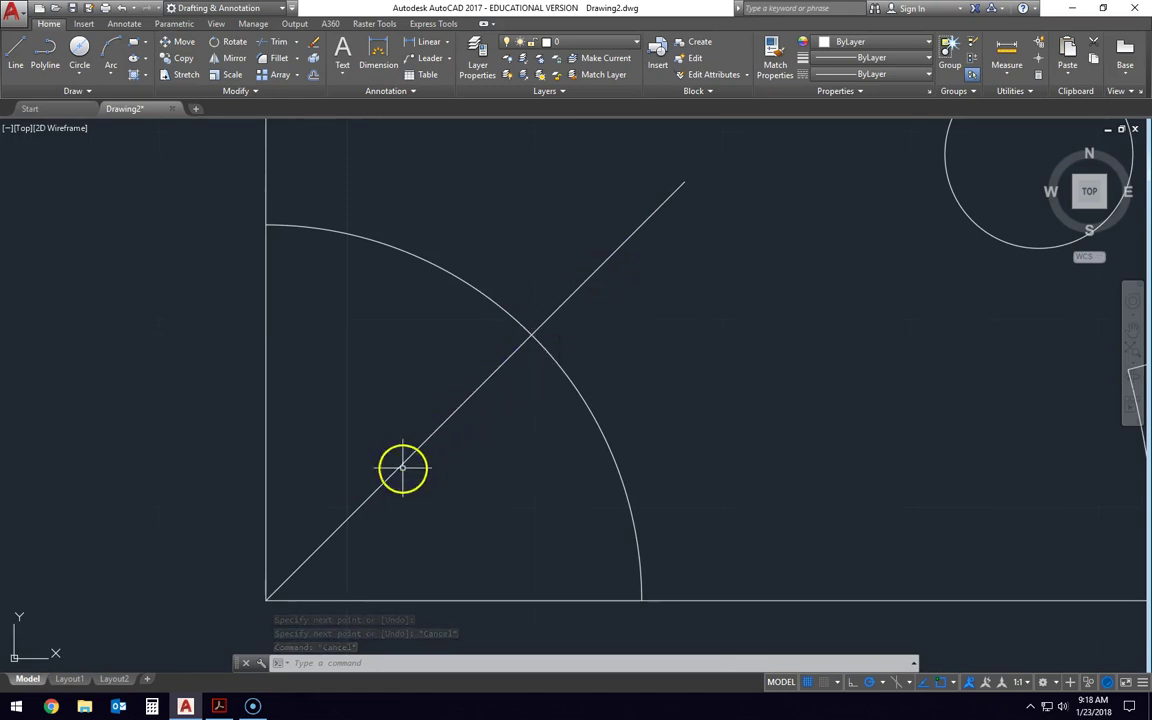
key("alt+Tab")
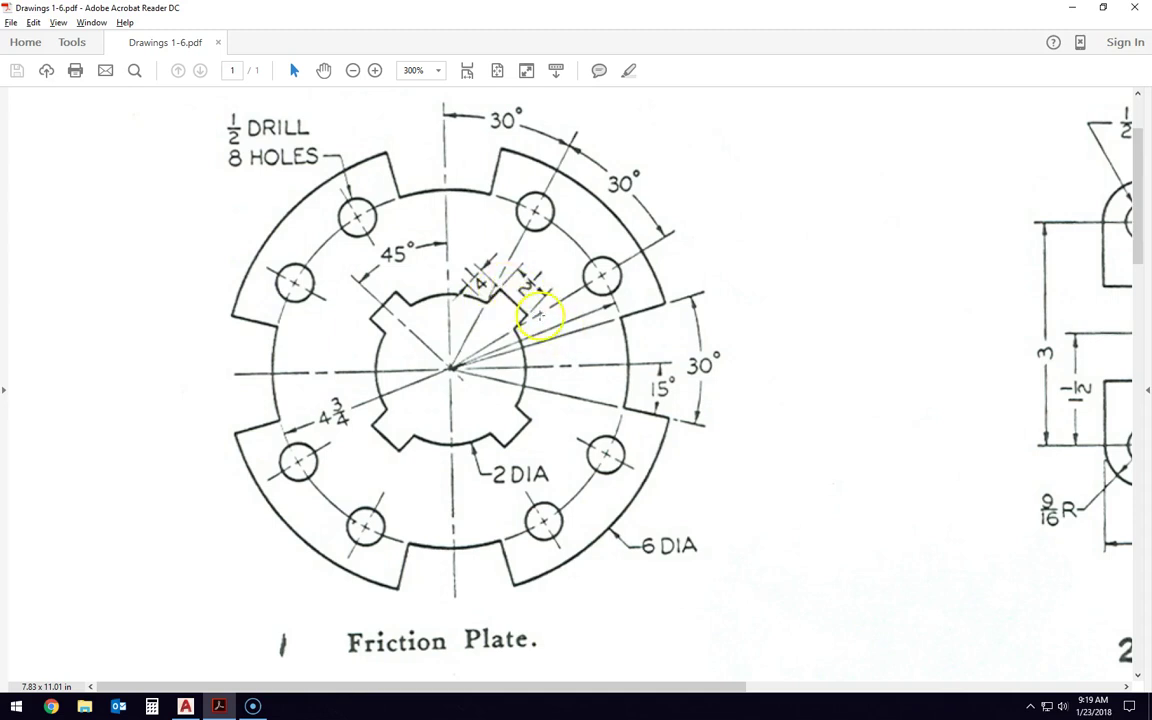
From the 45° line's outer end, draw two 0.25 segments at 135° and 225°.
key("alt+Tab")
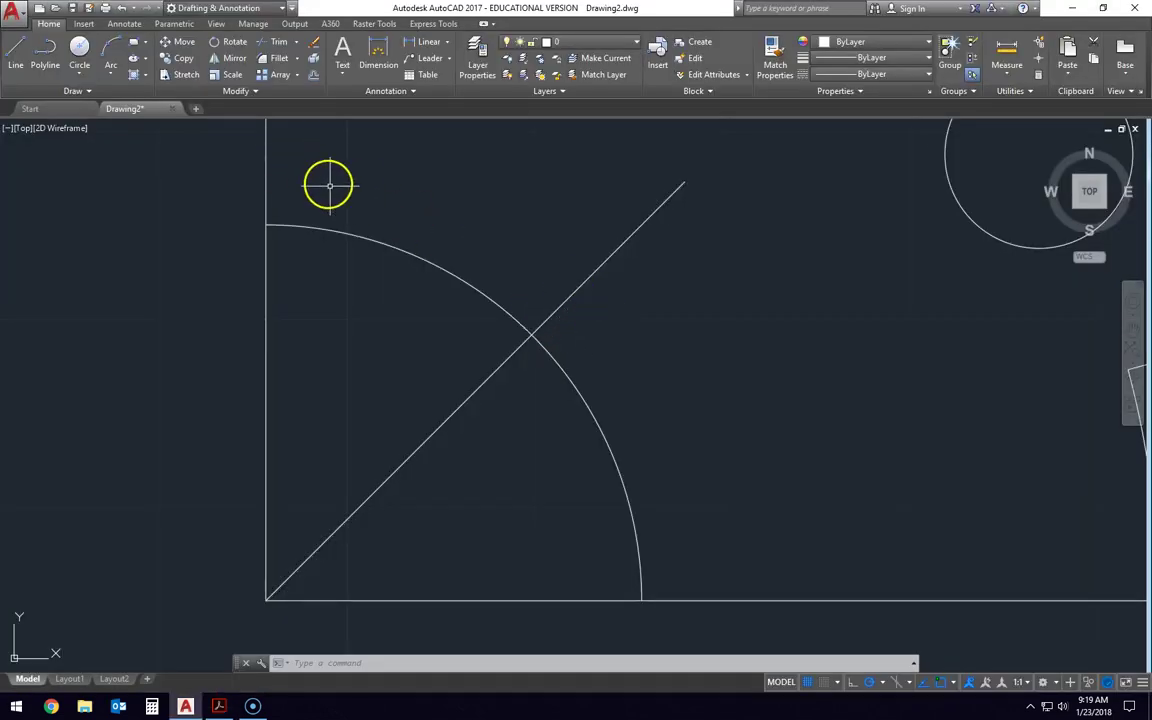
middle_click_drag(538, 208, 494, 247)
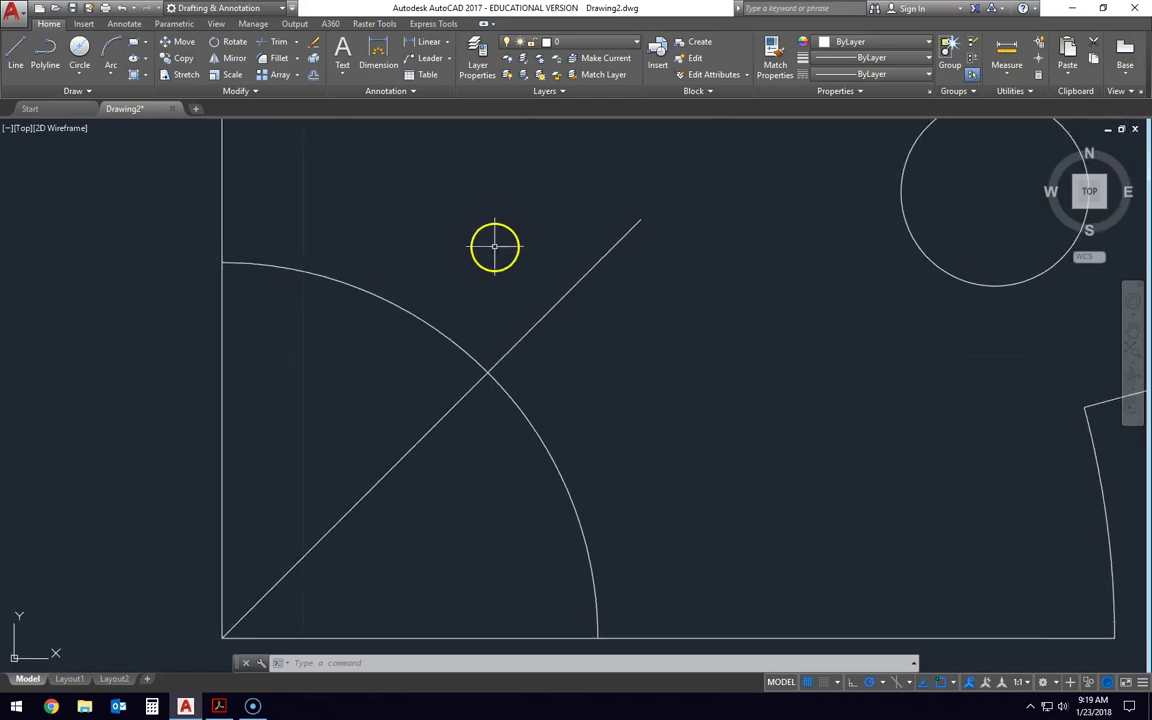
left_click(17, 52)
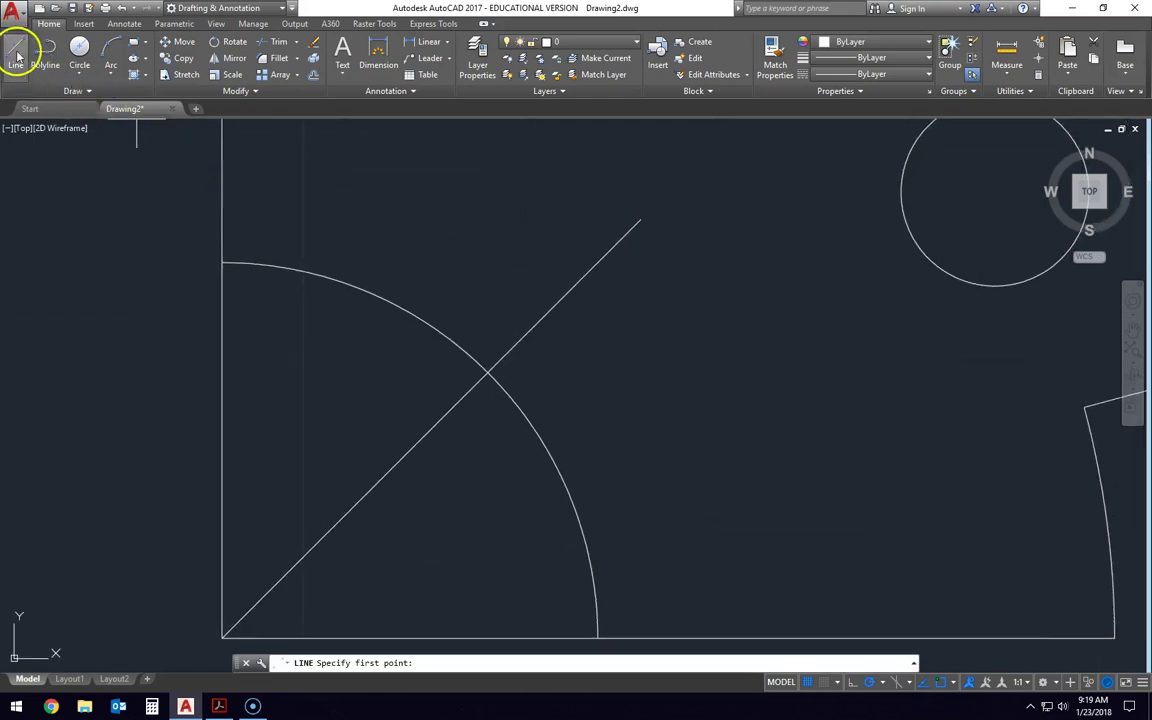
left_click(640, 218)
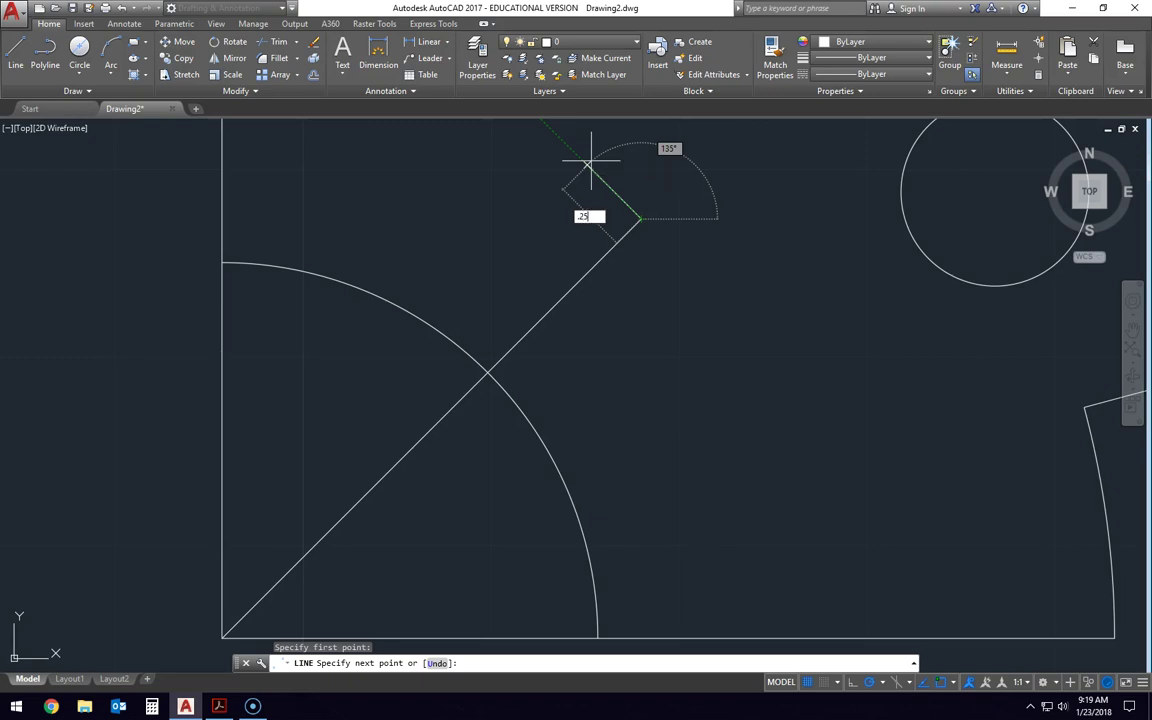
key("Return")
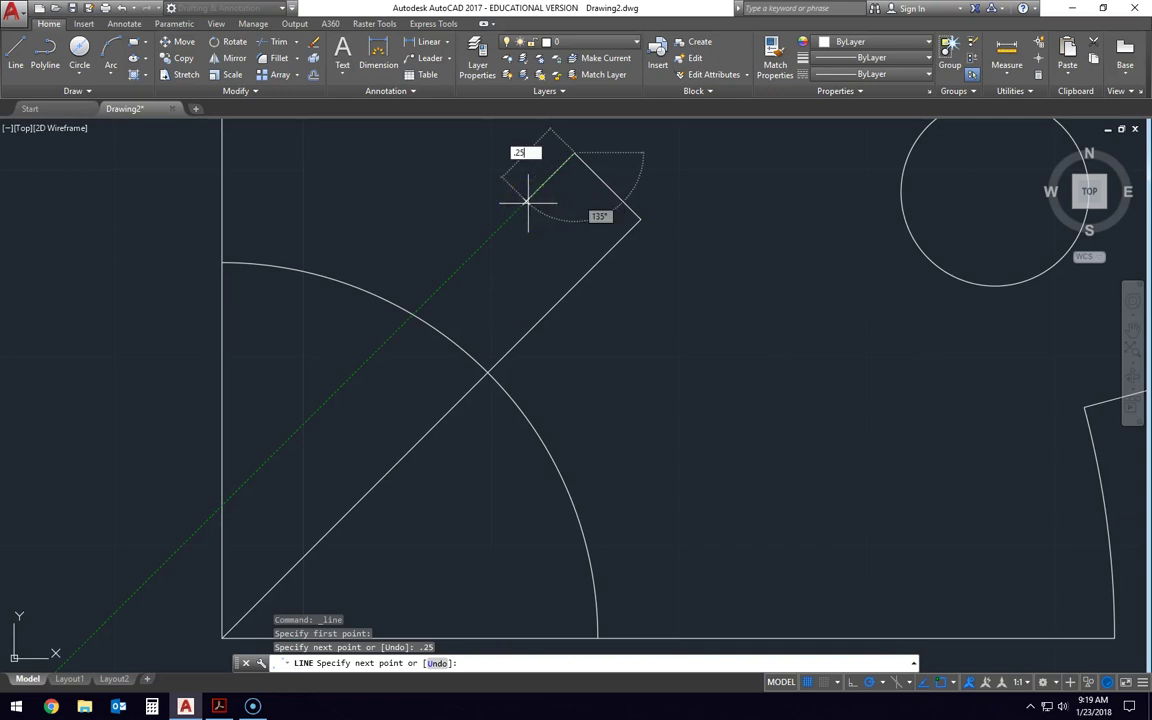
type(".25")
key("Return")
key("Escape")
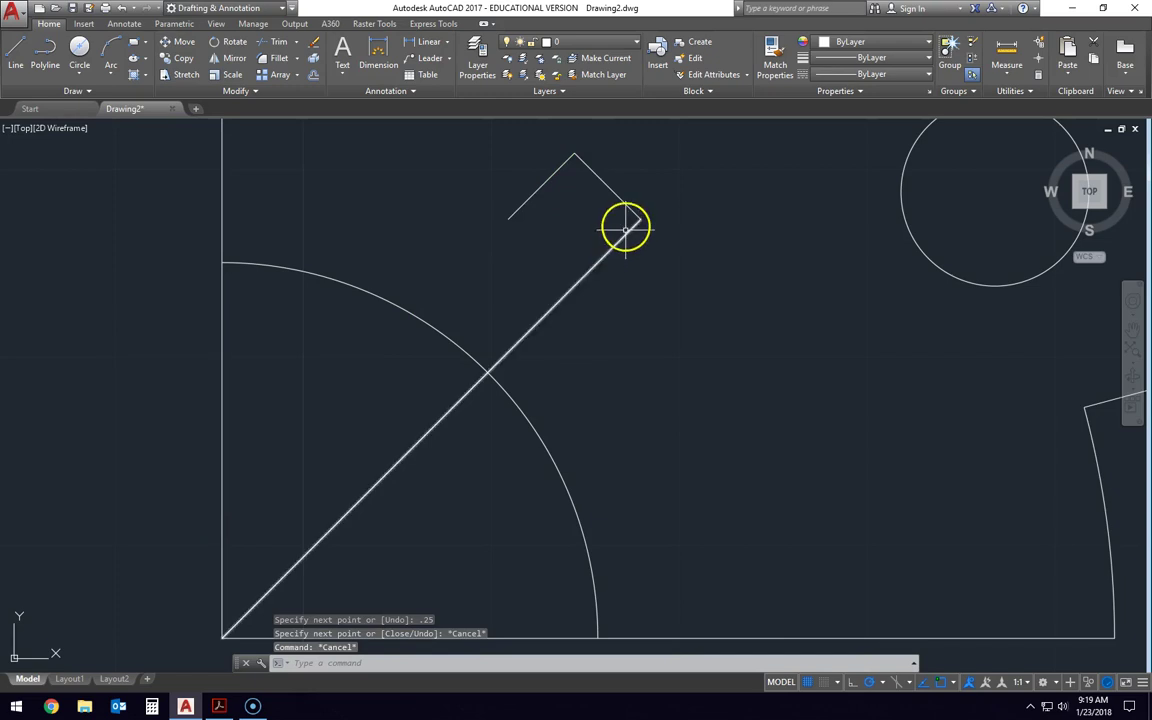
Mirror the two short segments about the 45° line's endpoint and midpoint, keeping the originals.
left_click(233, 59)
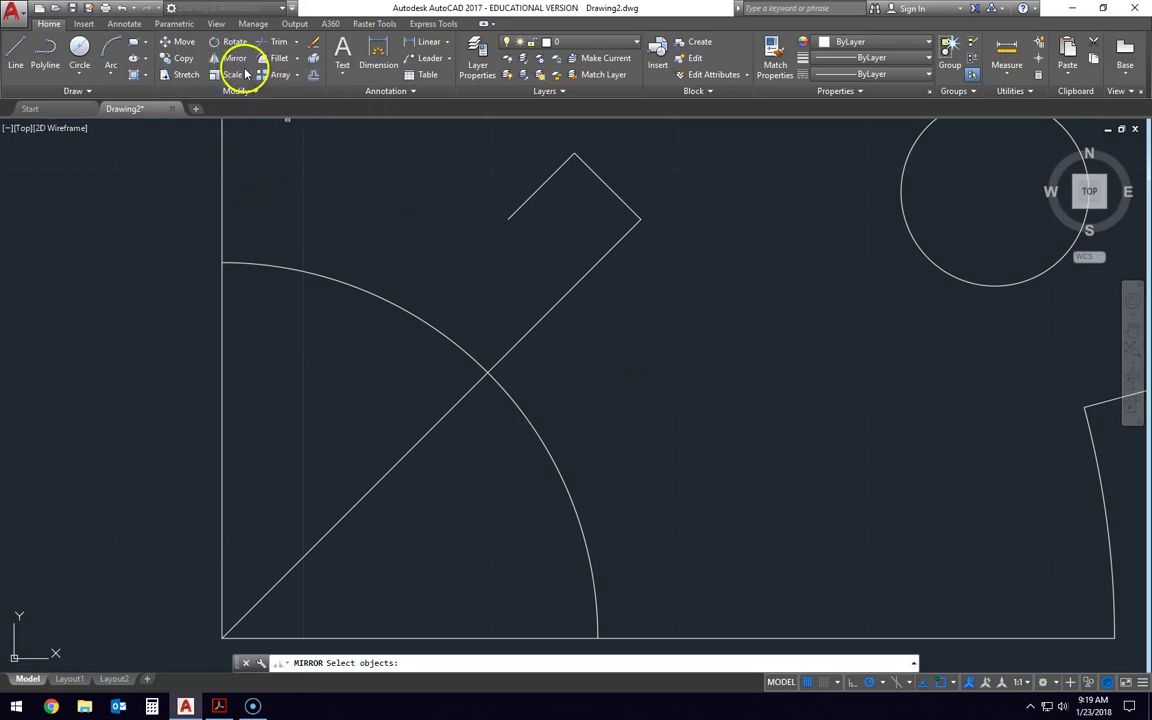
left_click(535, 192)
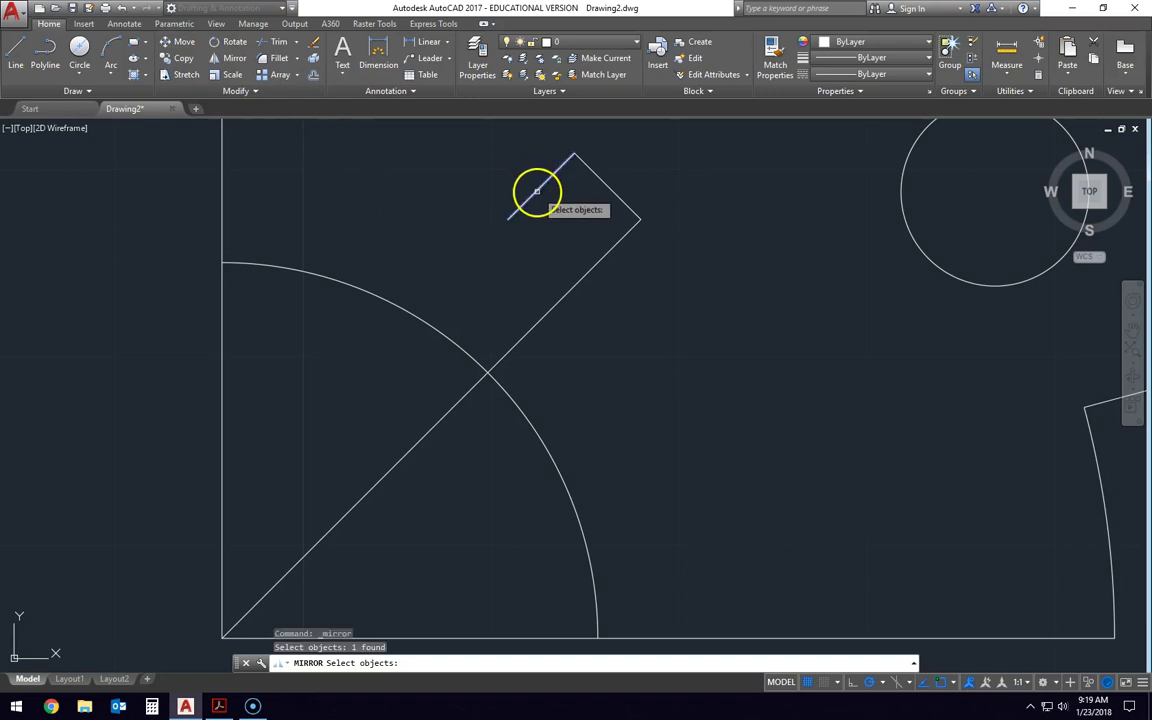
left_click(600, 181)
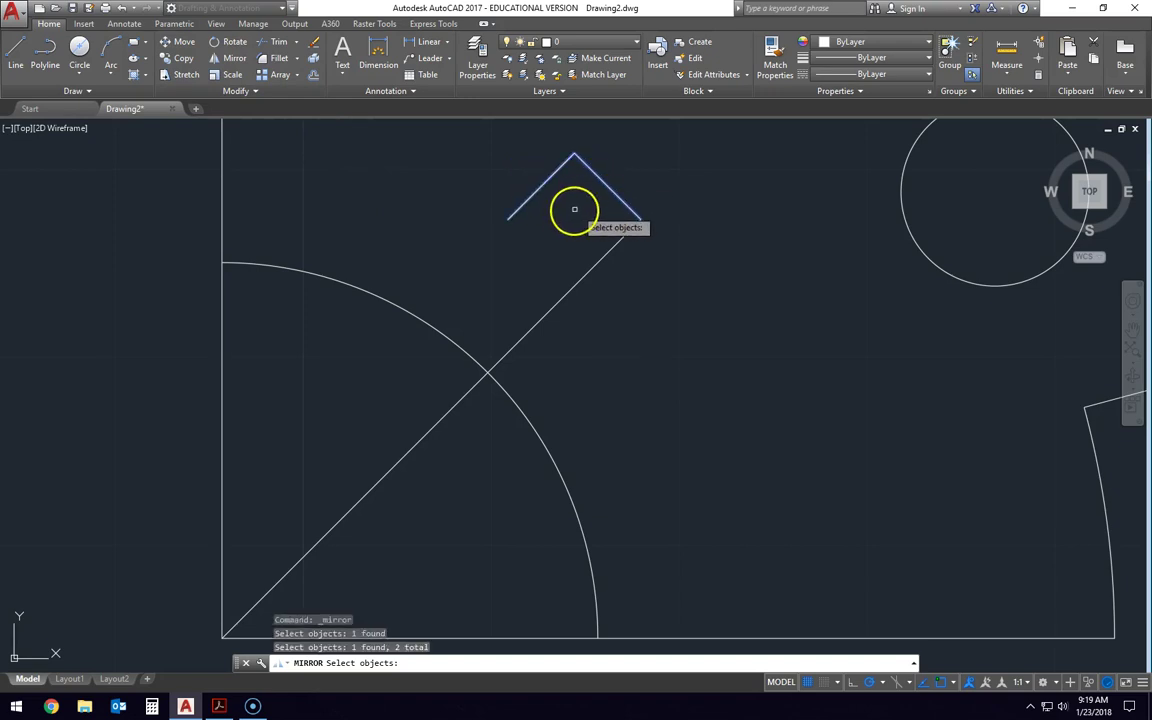
key("Return")
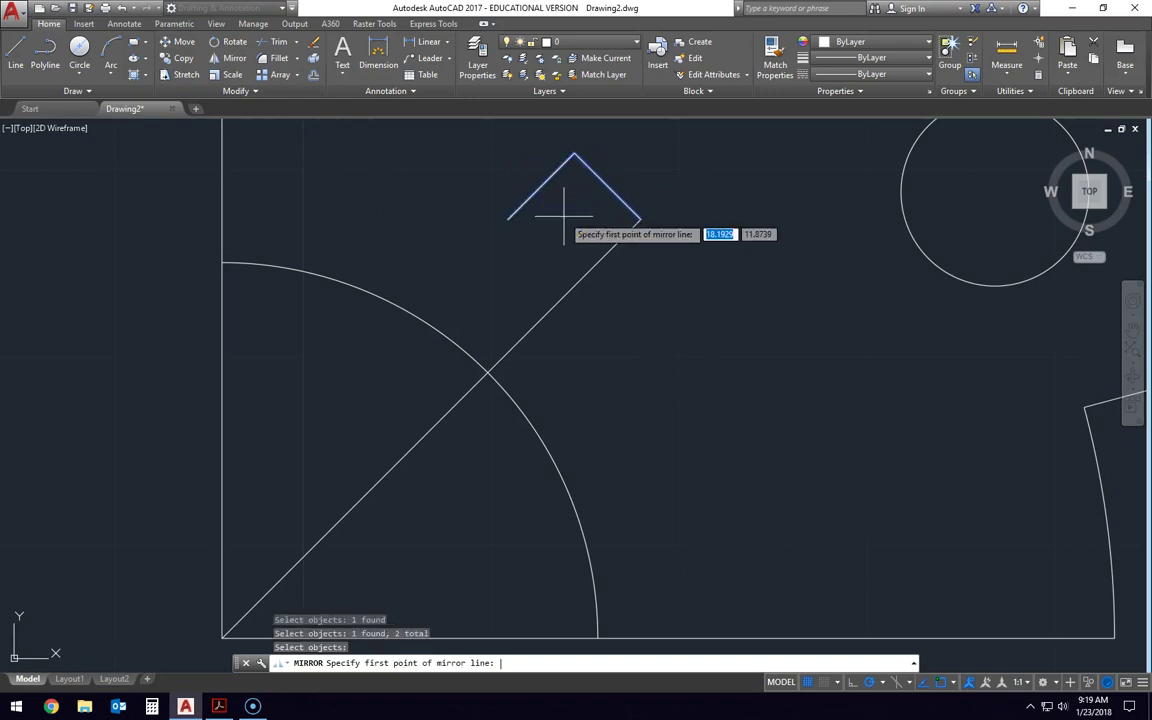
left_click(641, 218)
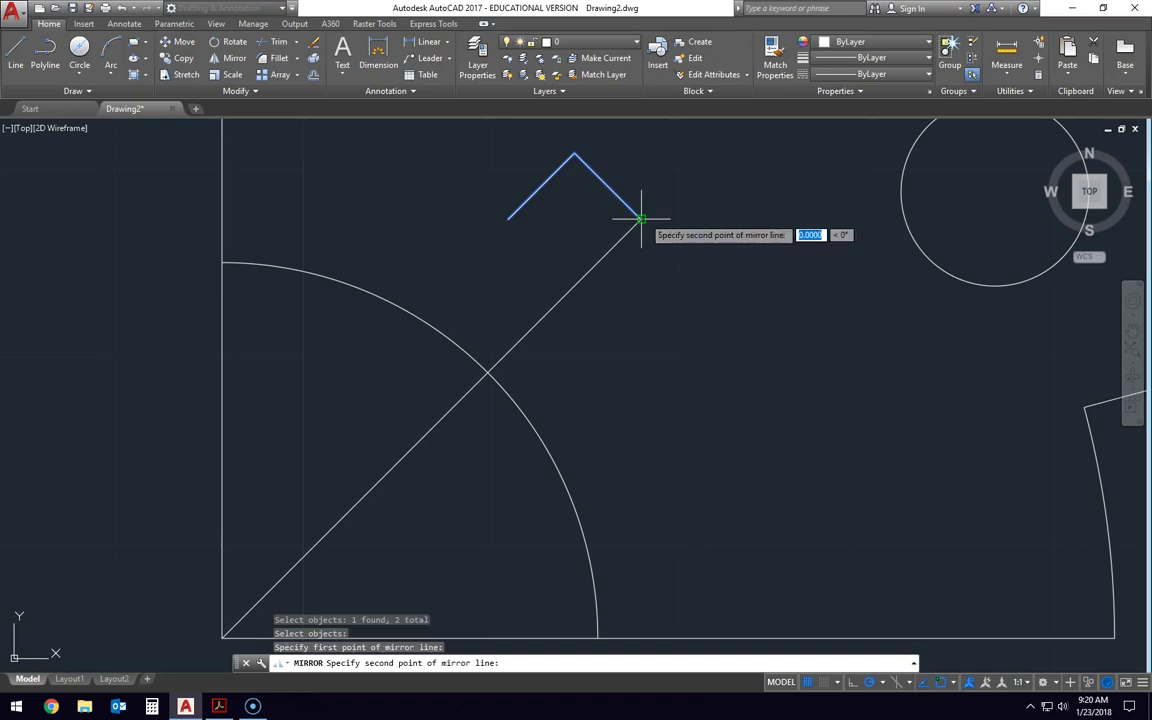
left_click(488, 373)
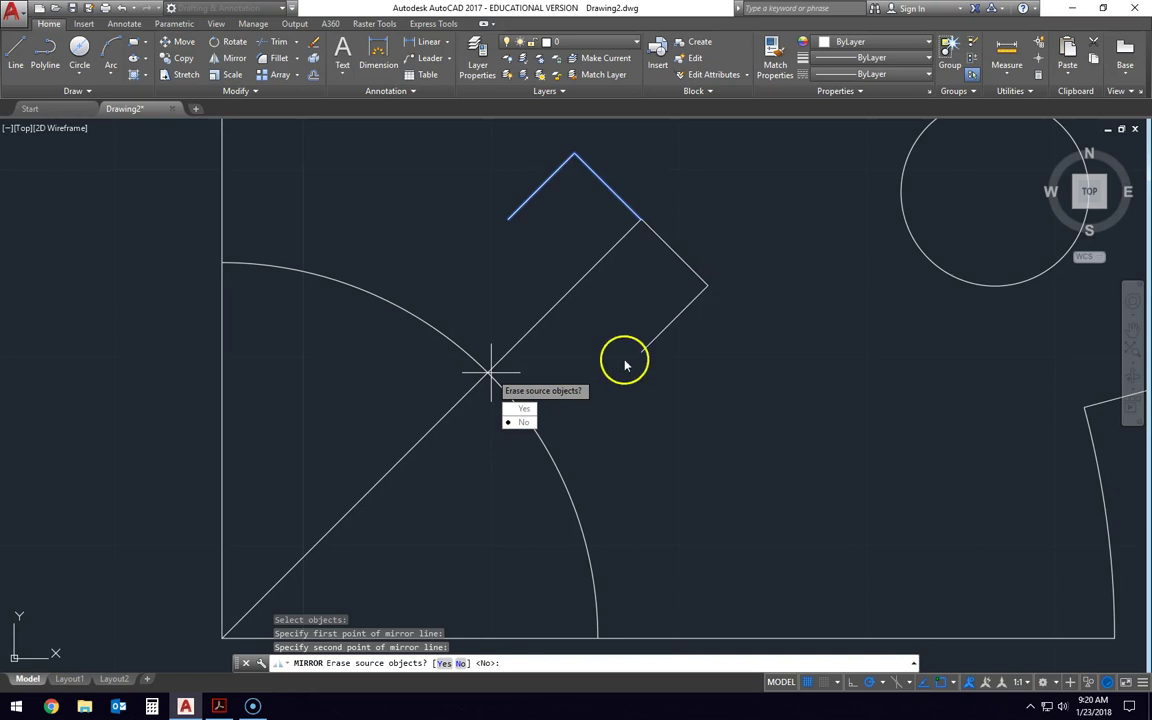
left_click(524, 424)
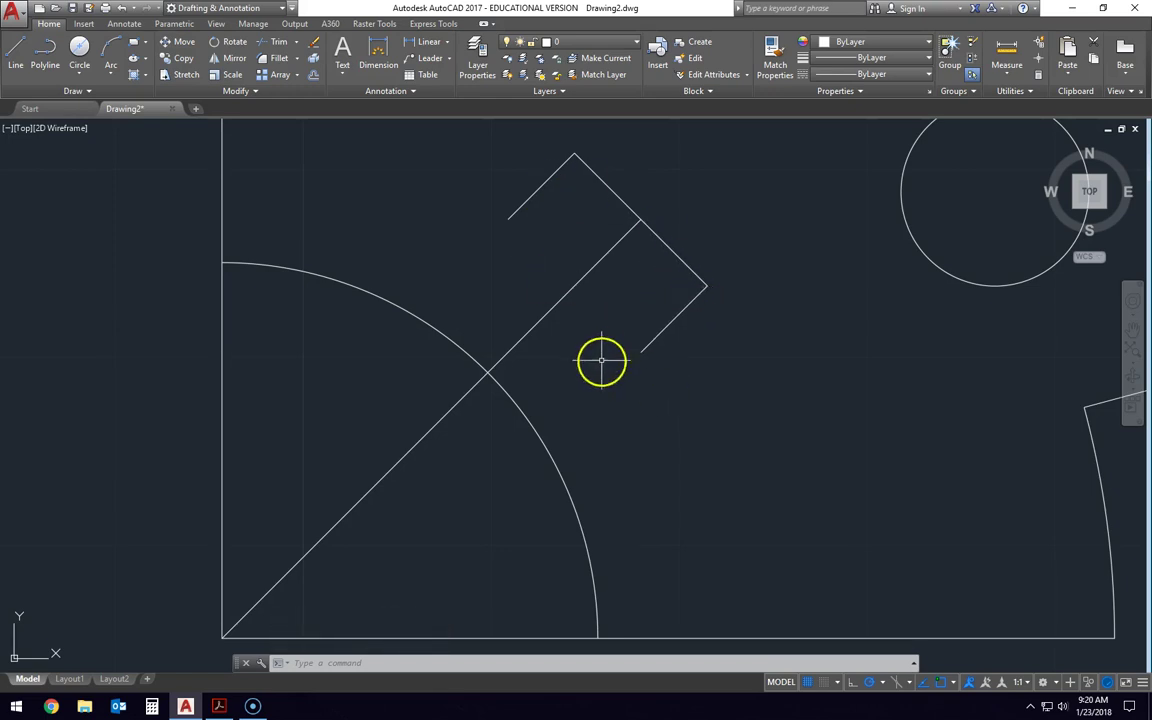
Move the four keyway segments from their top-left open end onto the circle.
left_click(678, 314)
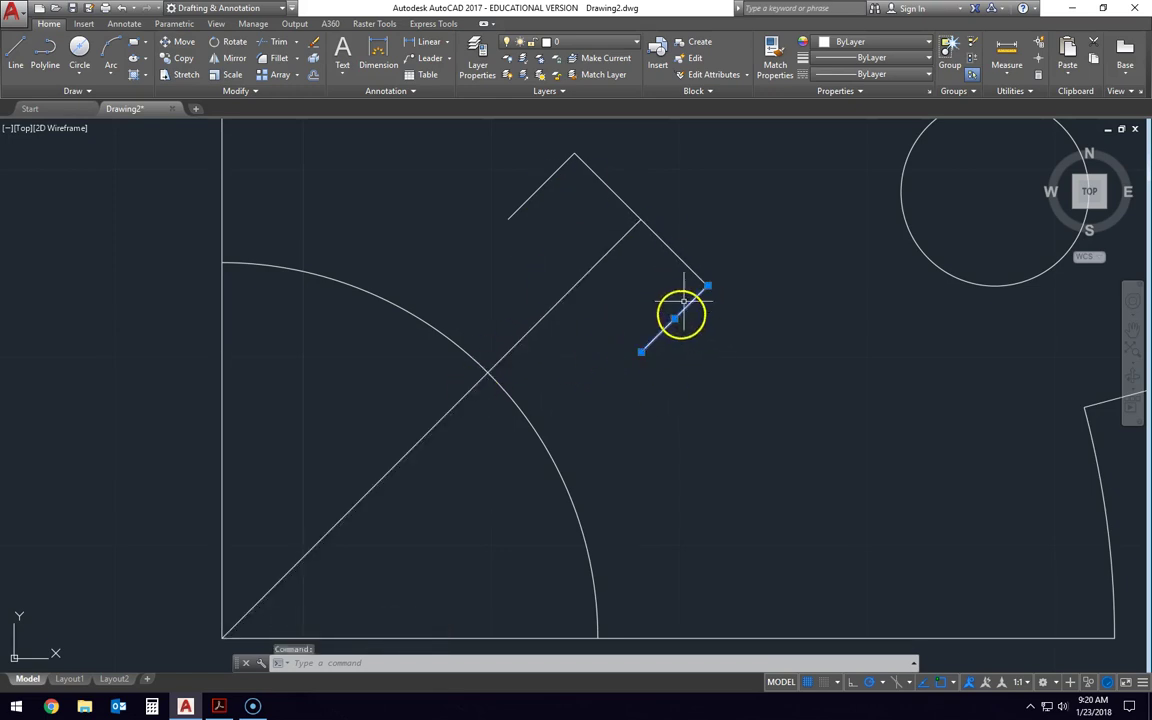
left_click(684, 264)
left_click(612, 188)
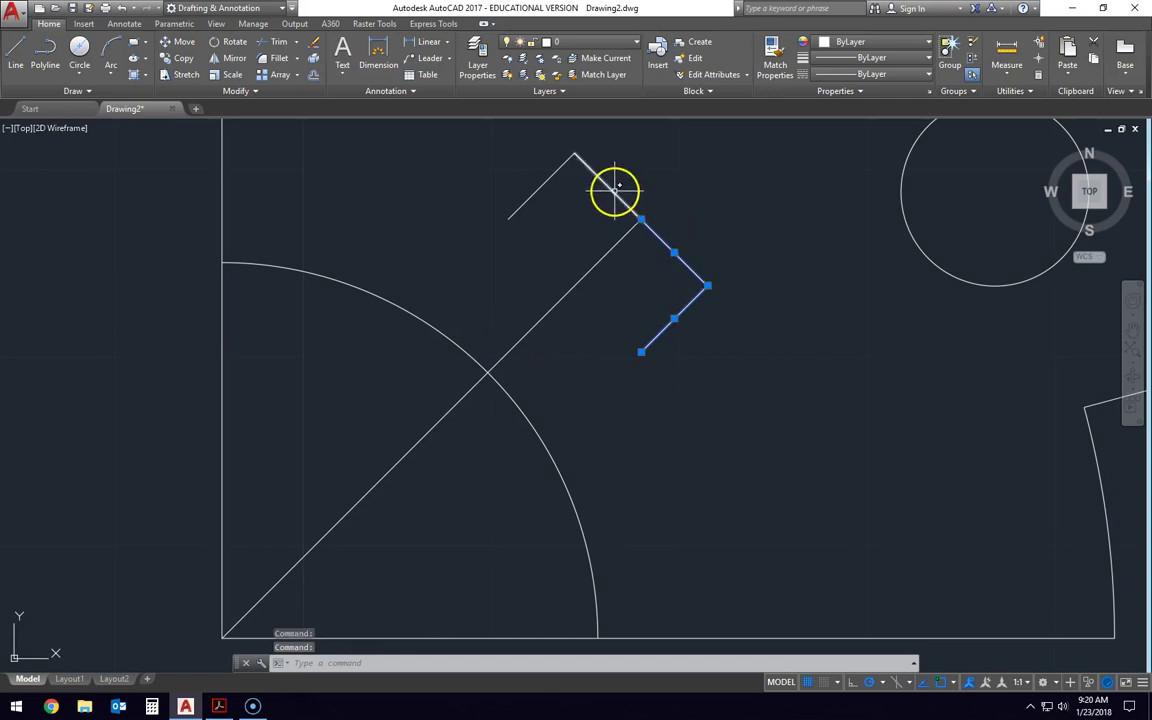
left_click(537, 189)
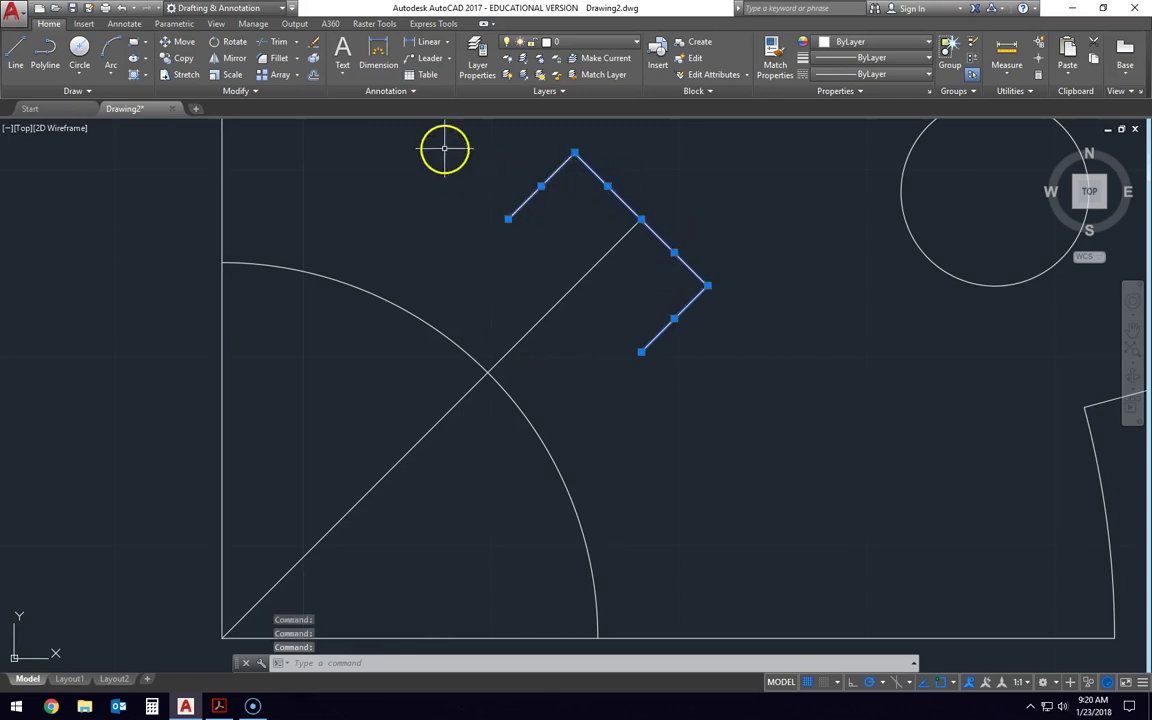
left_click(183, 45)
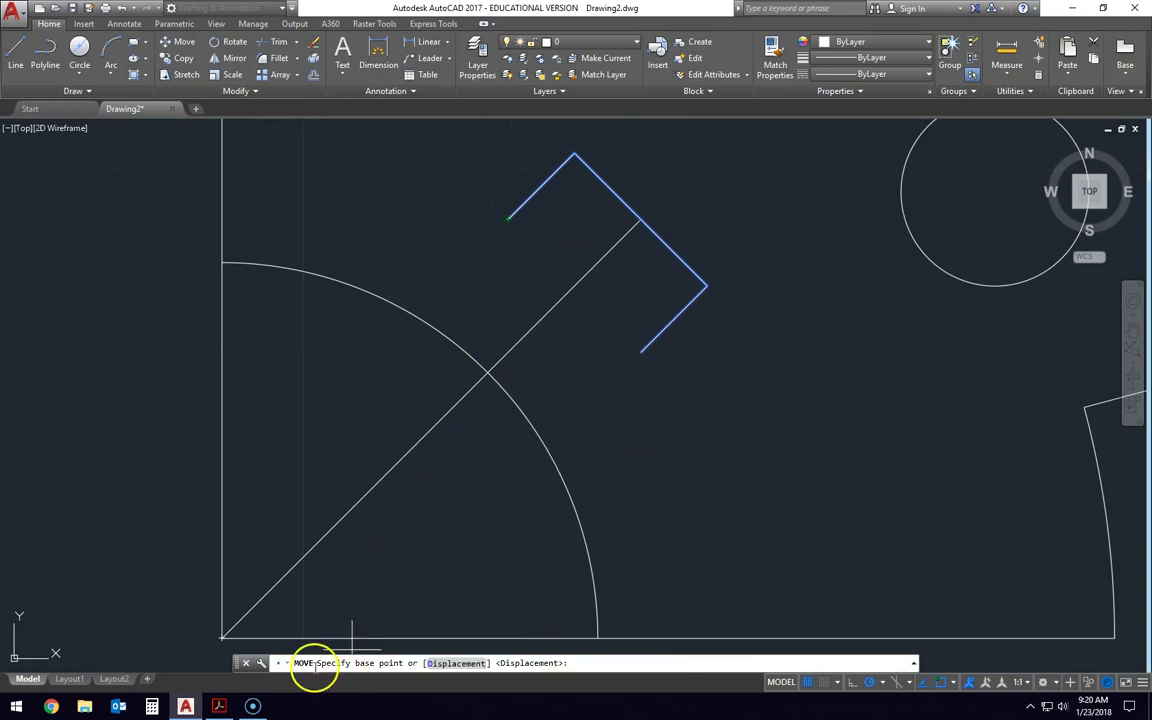
left_click(507, 215)
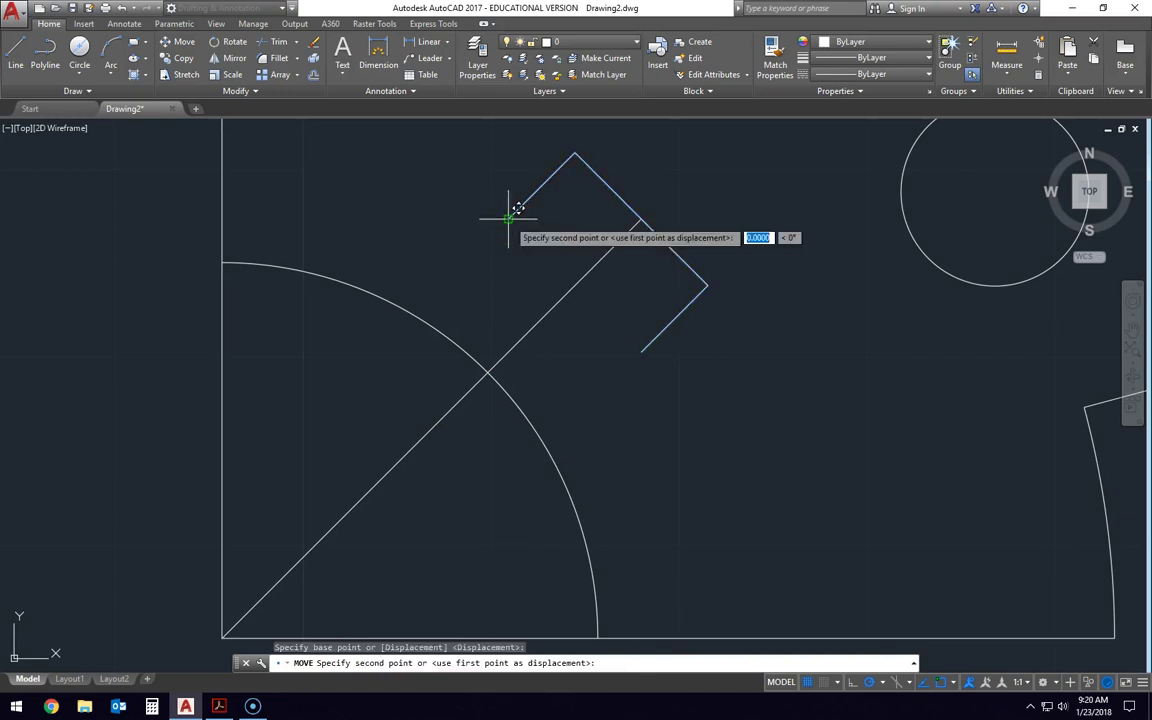
left_click(413, 313)
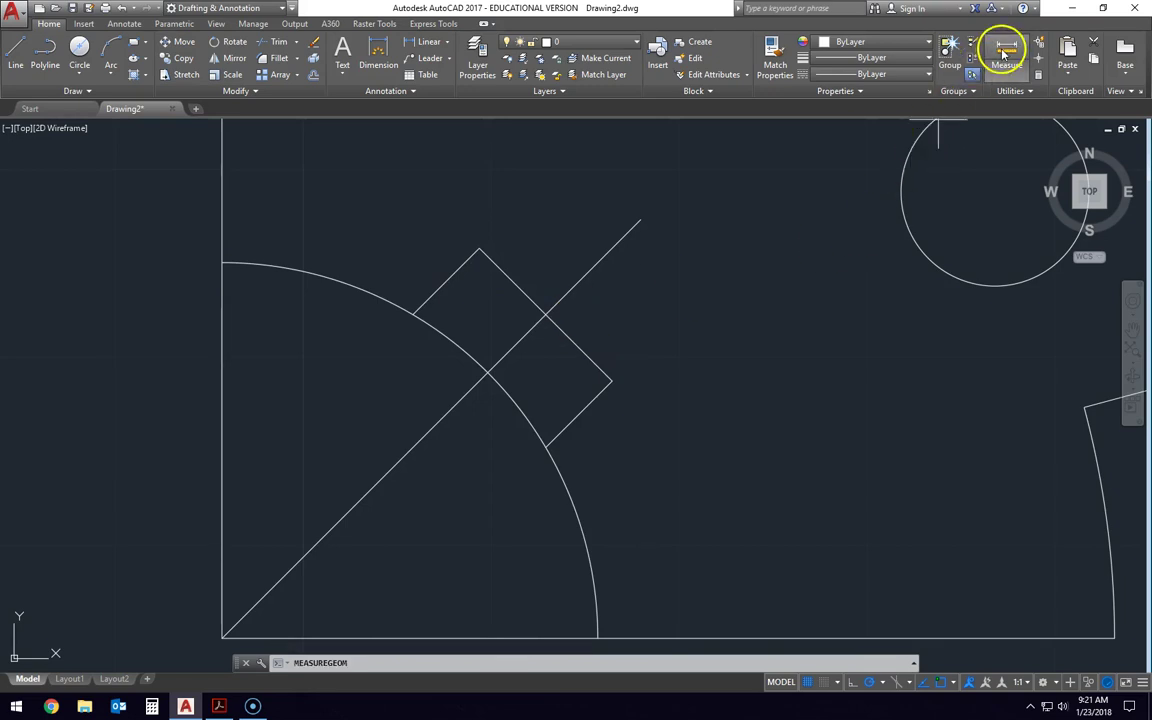
Measure the keyway square's side from its top corner to its right corner.
left_click(1005, 55)
left_click(479, 250)
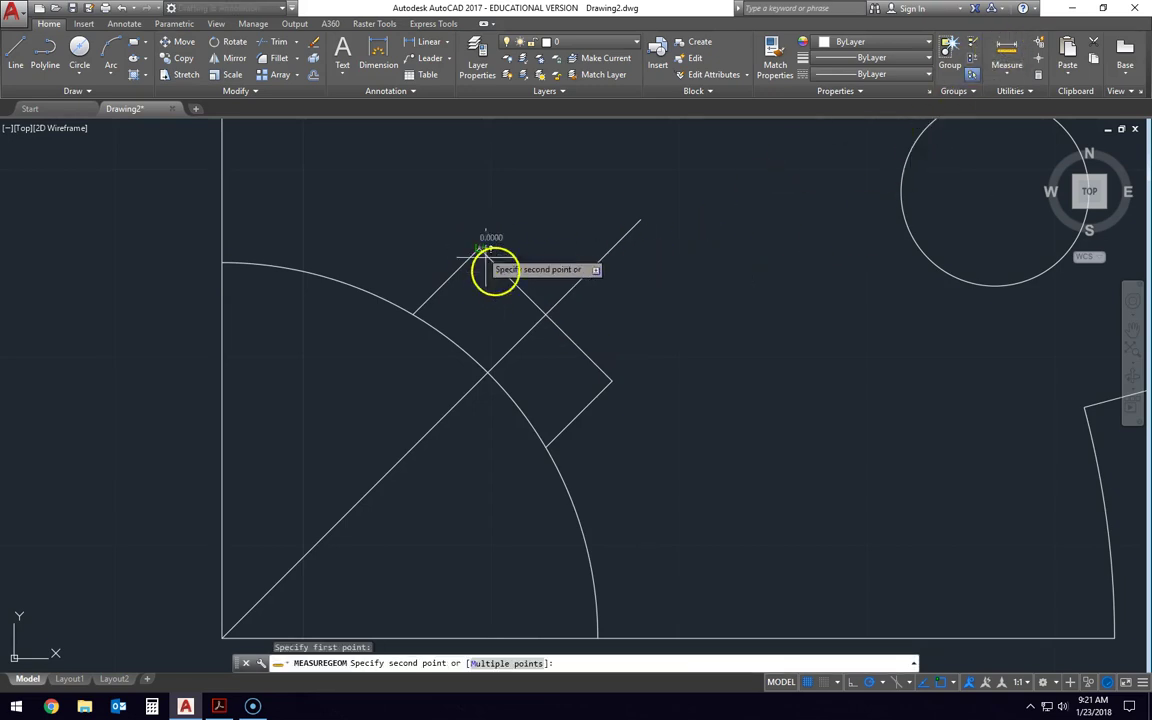
left_click(612, 379)
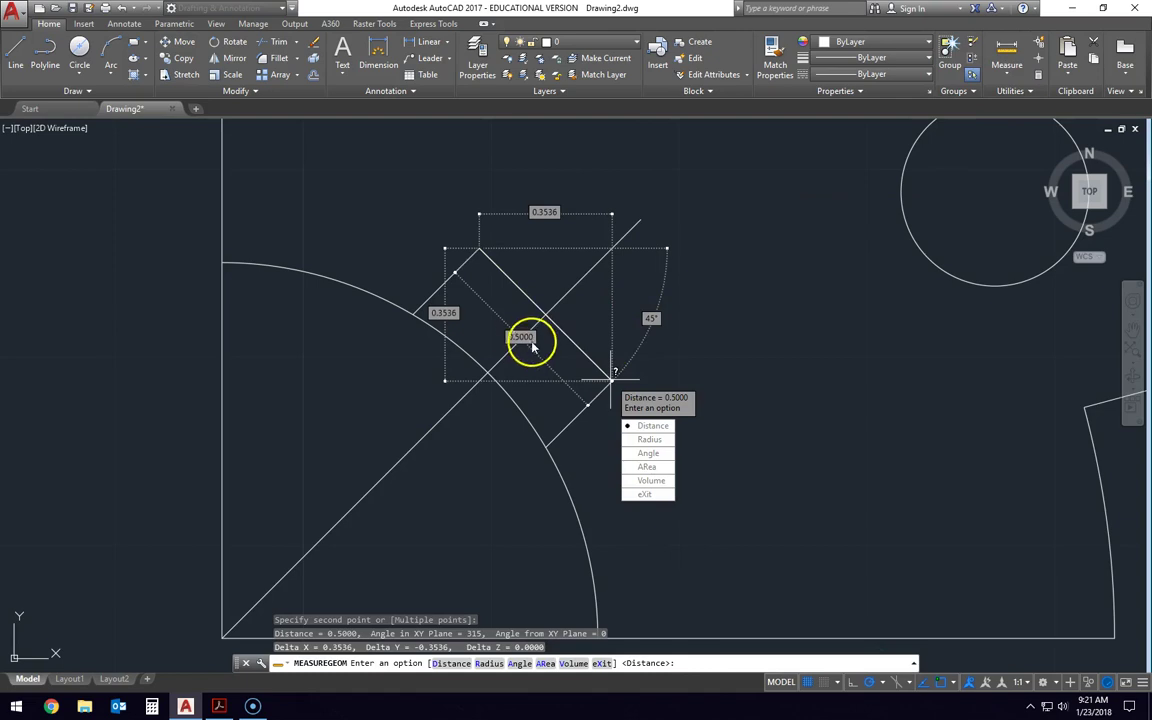
key("Escape")
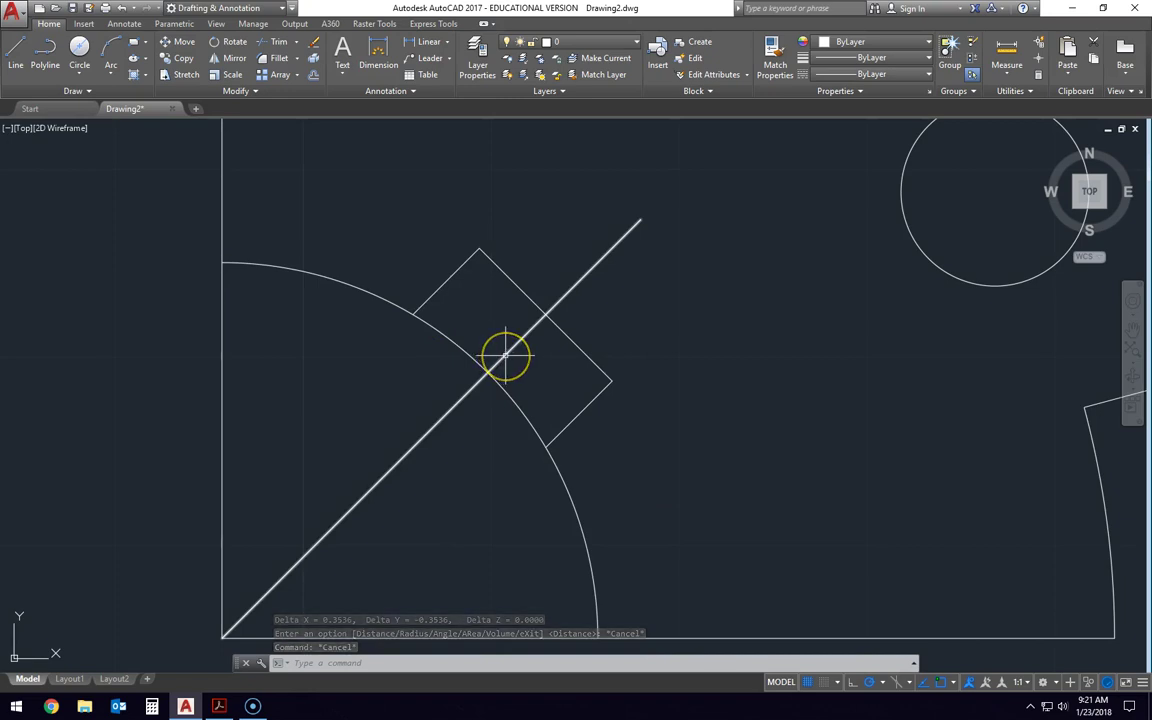
Delete the diagonal guide line and trim away the arc inside the square.
left_click(505, 353)
key("Delete")
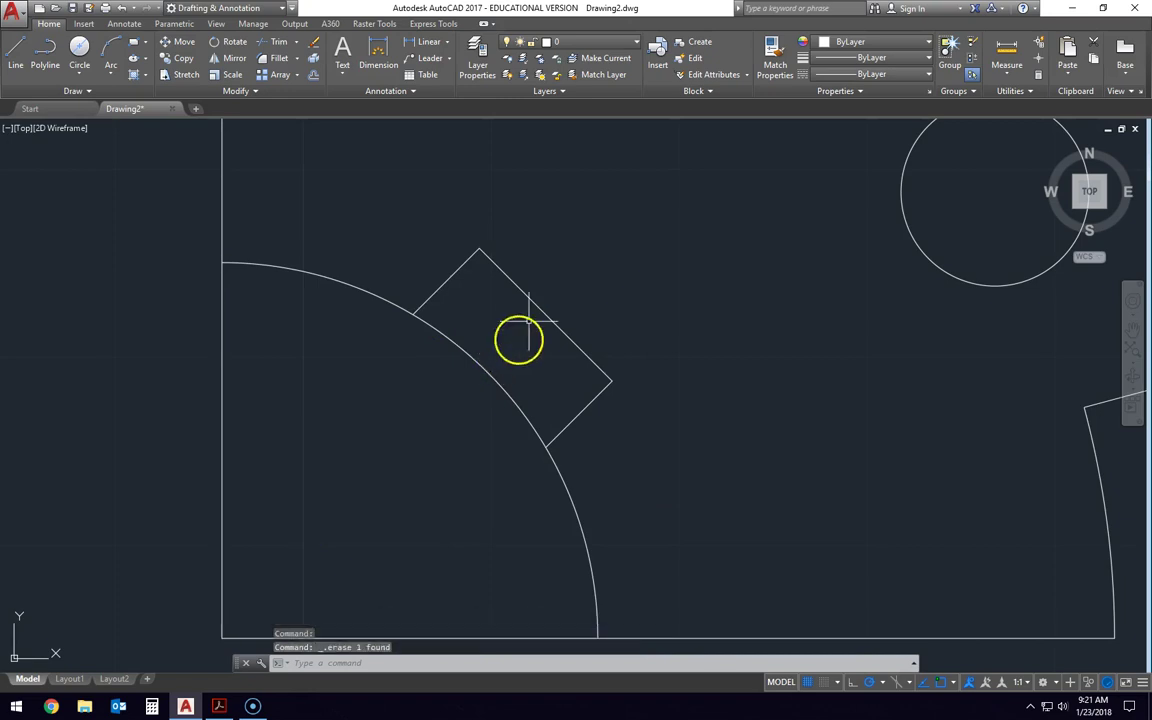
key("Return")
key("Return")
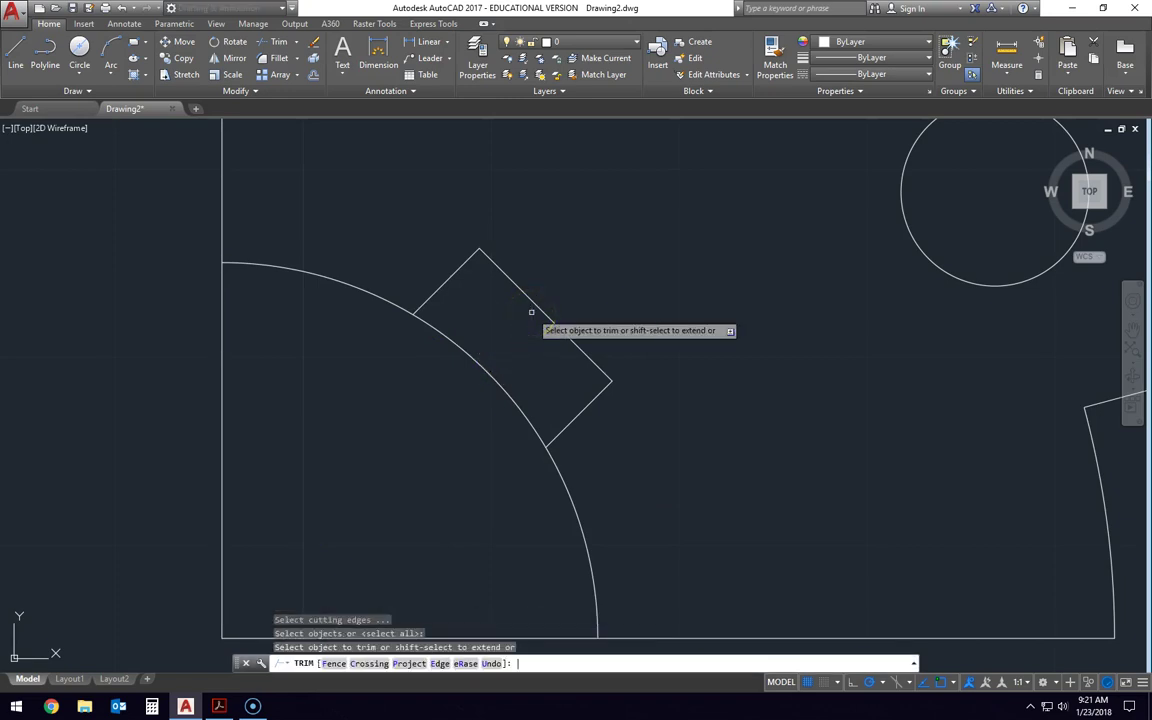
left_click(494, 378)
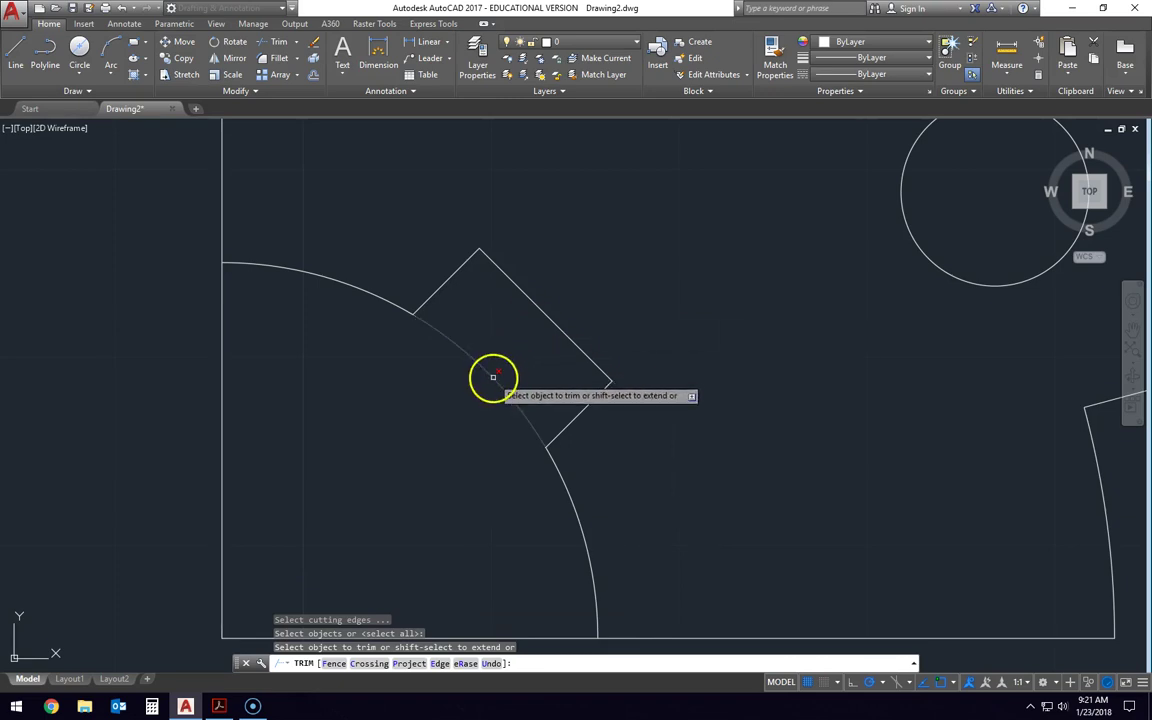
key("Escape")
key("Escape")
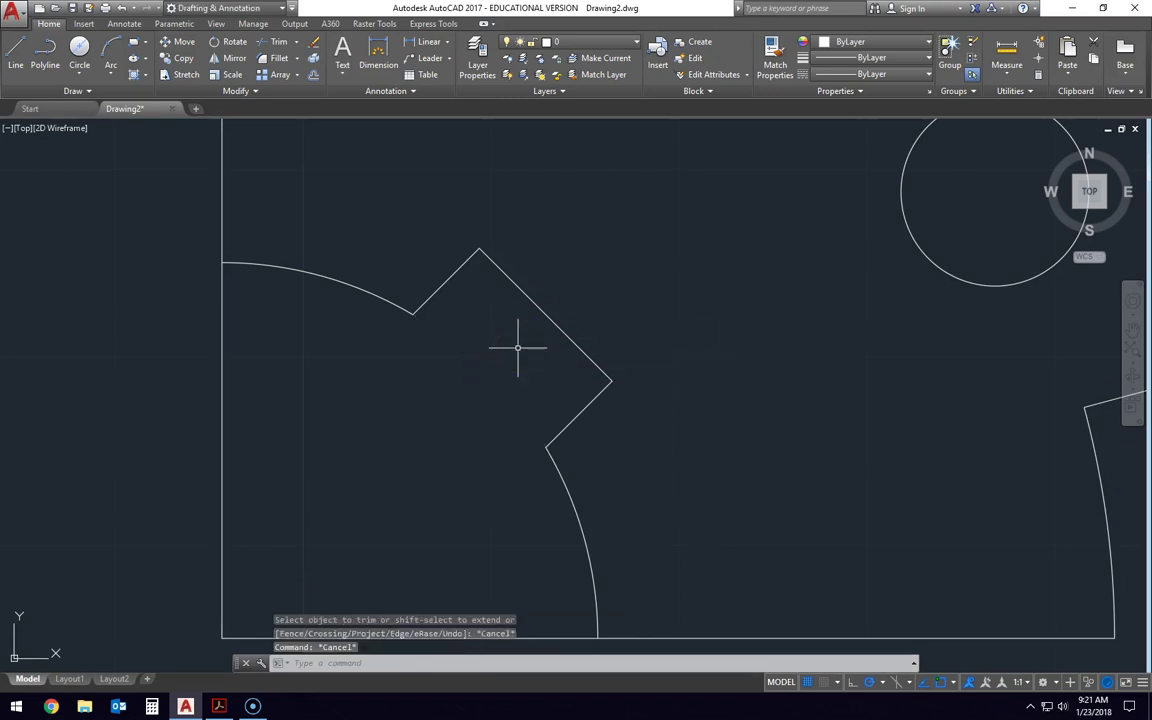
scroll(515, 342, "down", 5)
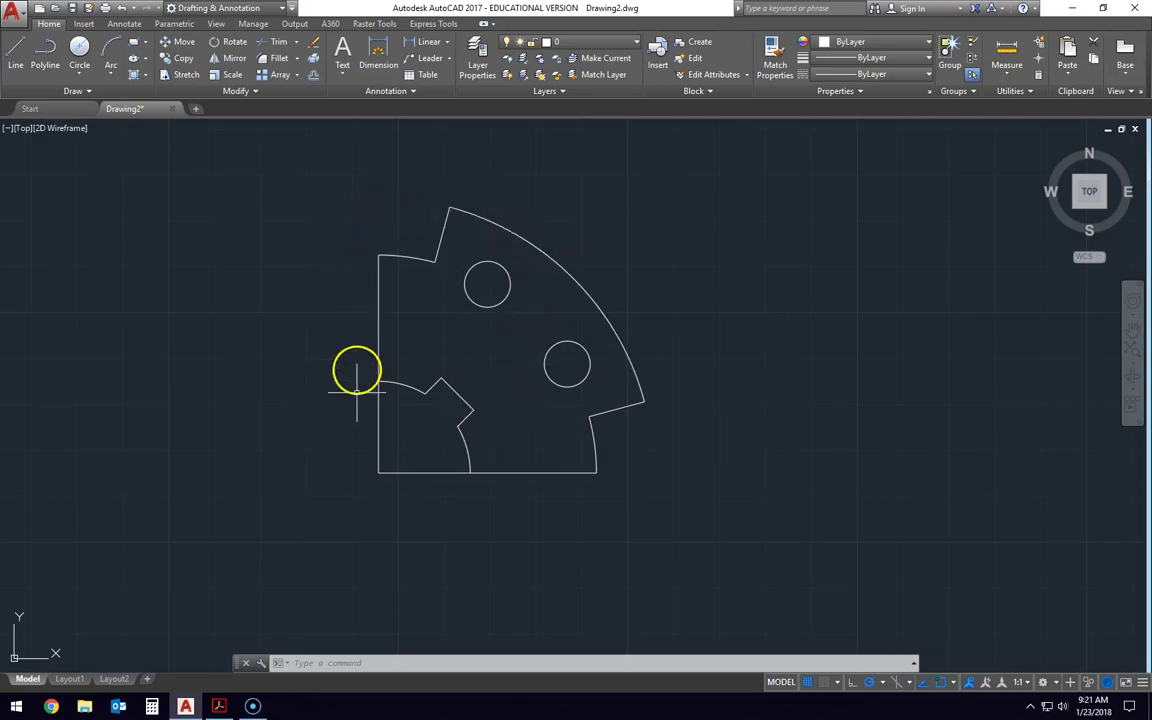
Polar-array the whole quarter profile into 4 items about the plate's centre corner.
left_click(730, 163)
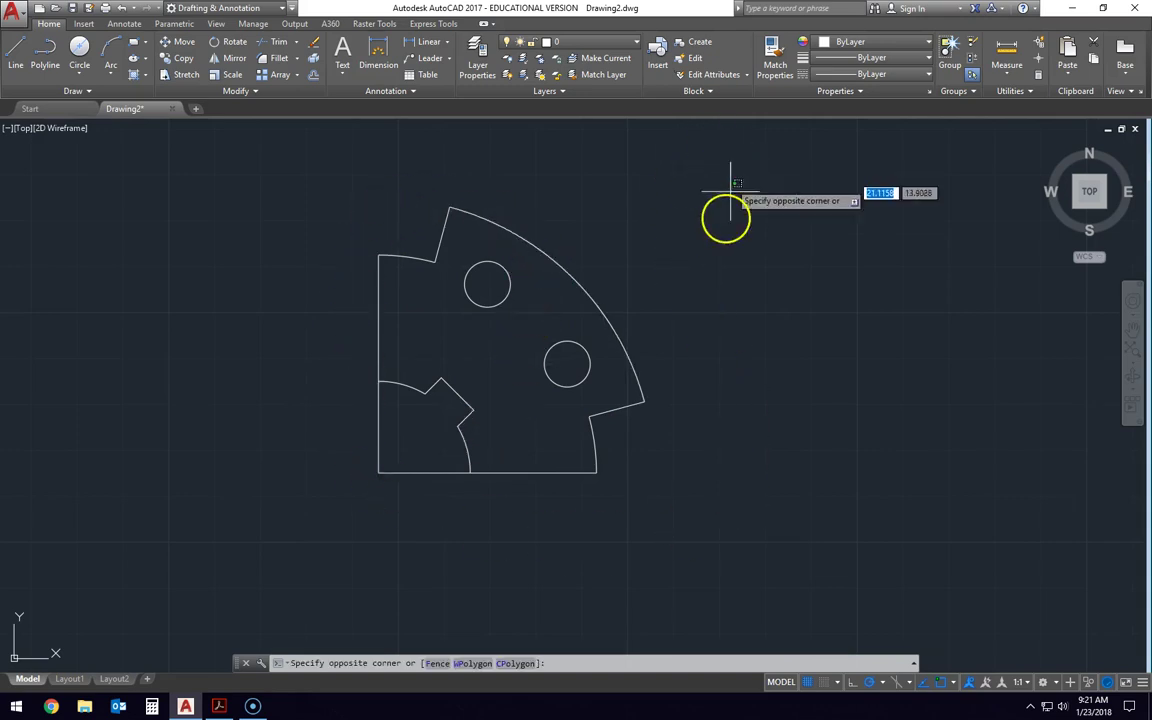
left_click(347, 514)
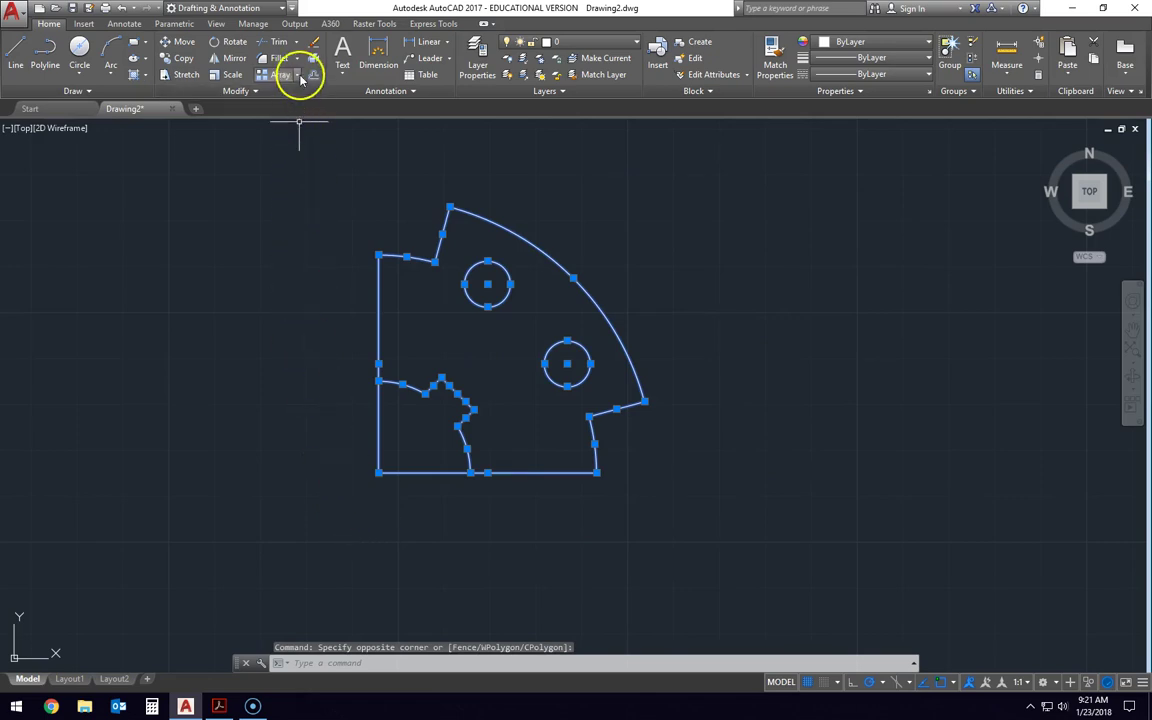
left_click(298, 78)
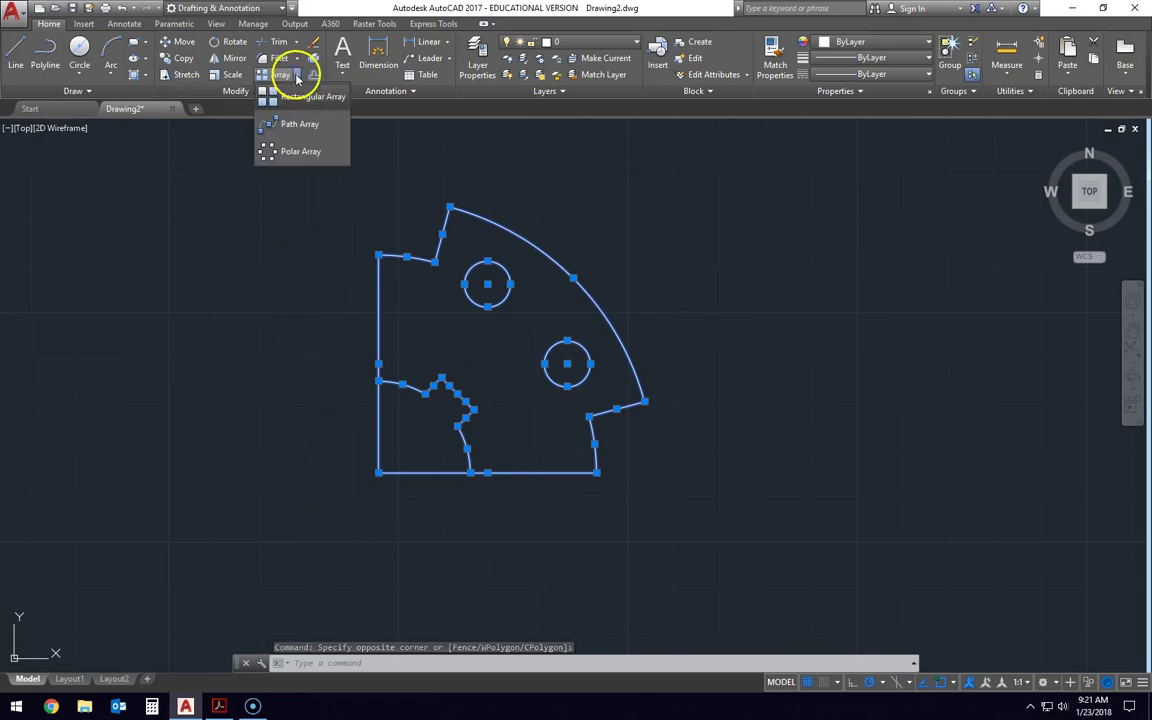
left_click(298, 153)
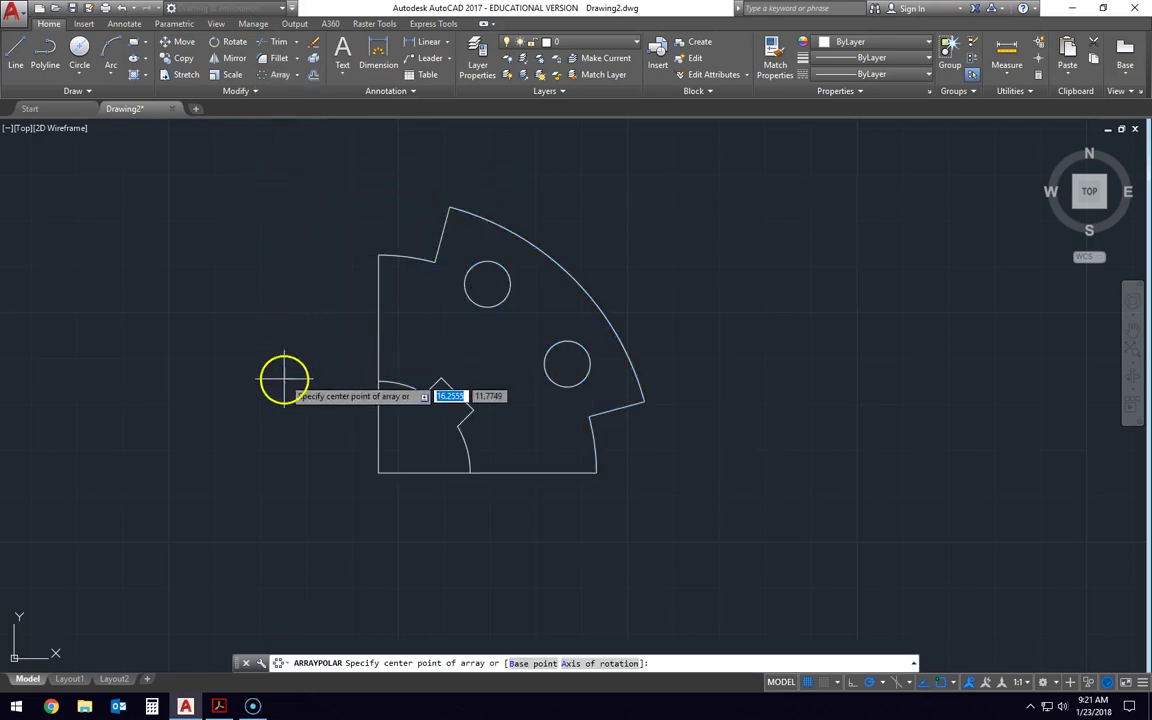
left_click(379, 472)
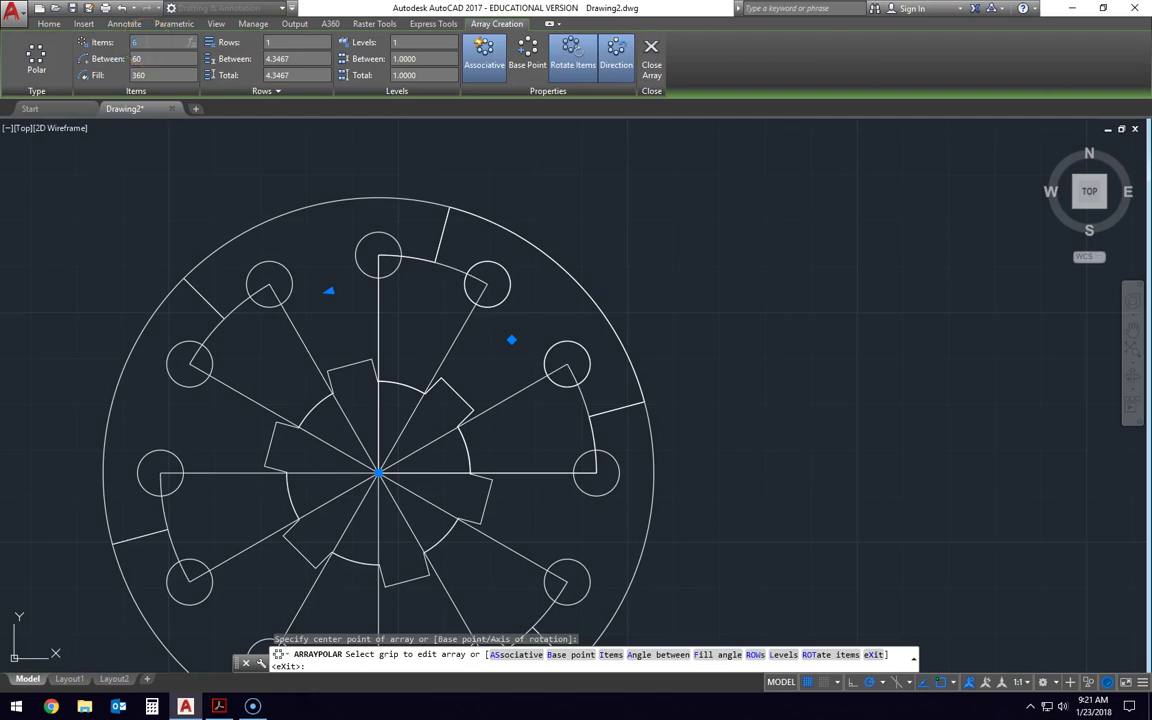
key("Return")
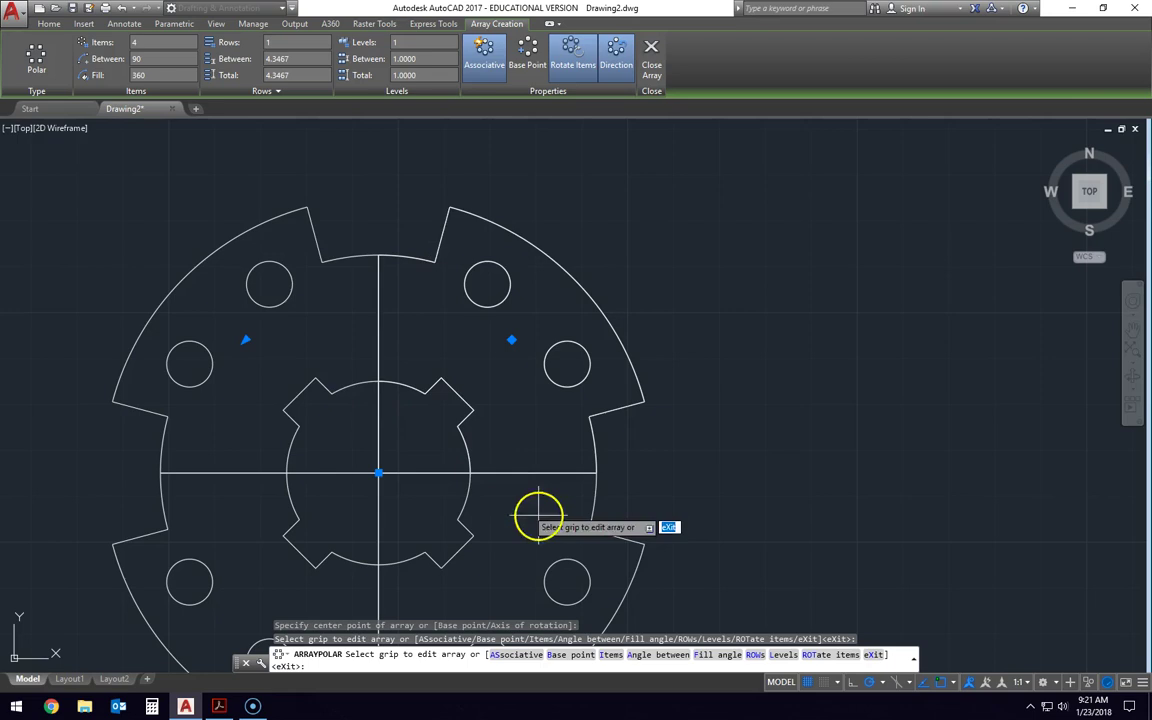
middle_click_drag(452, 429, 482, 356)
scroll(482, 356, "down", 4)
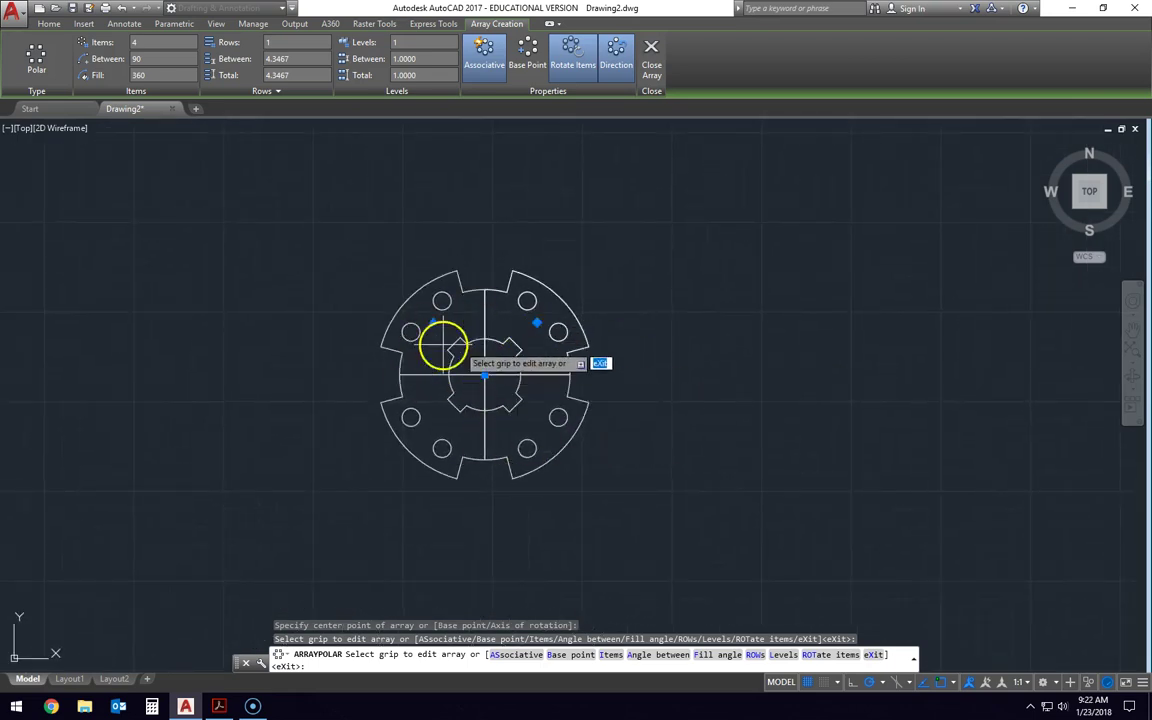
scroll(486, 372, "up", 2)
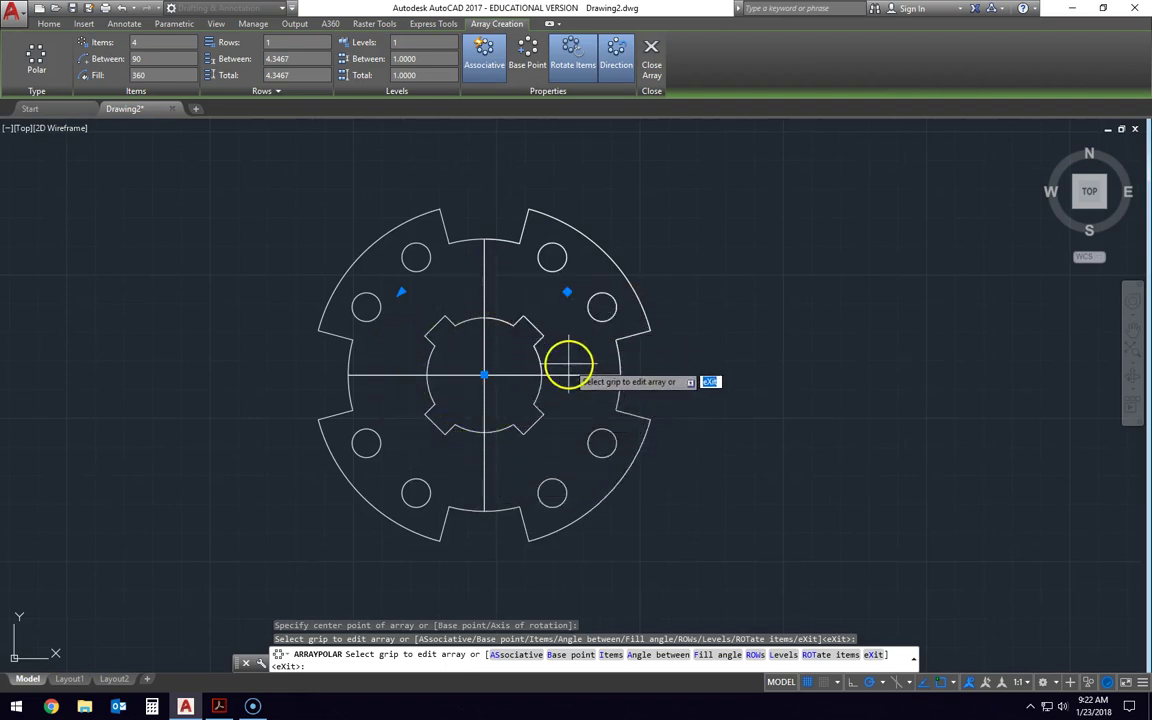
key("Escape")
key("Escape")
key("Escape")
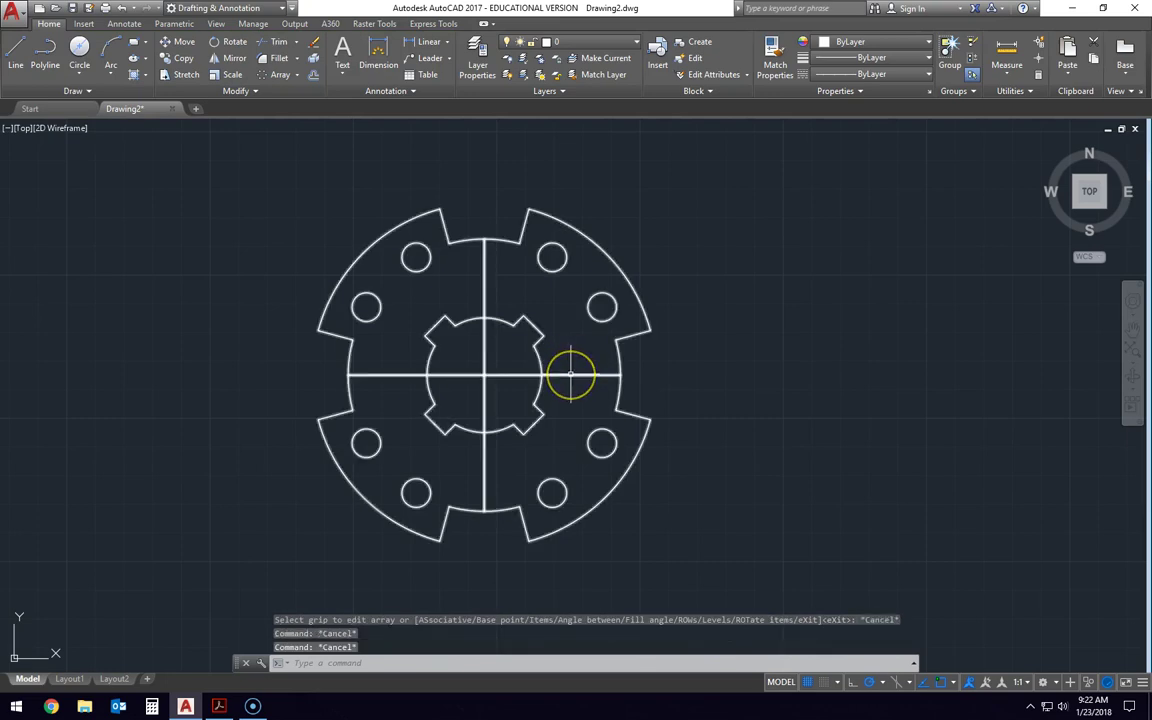
Explode the polar array into individual objects.
left_click(572, 377)
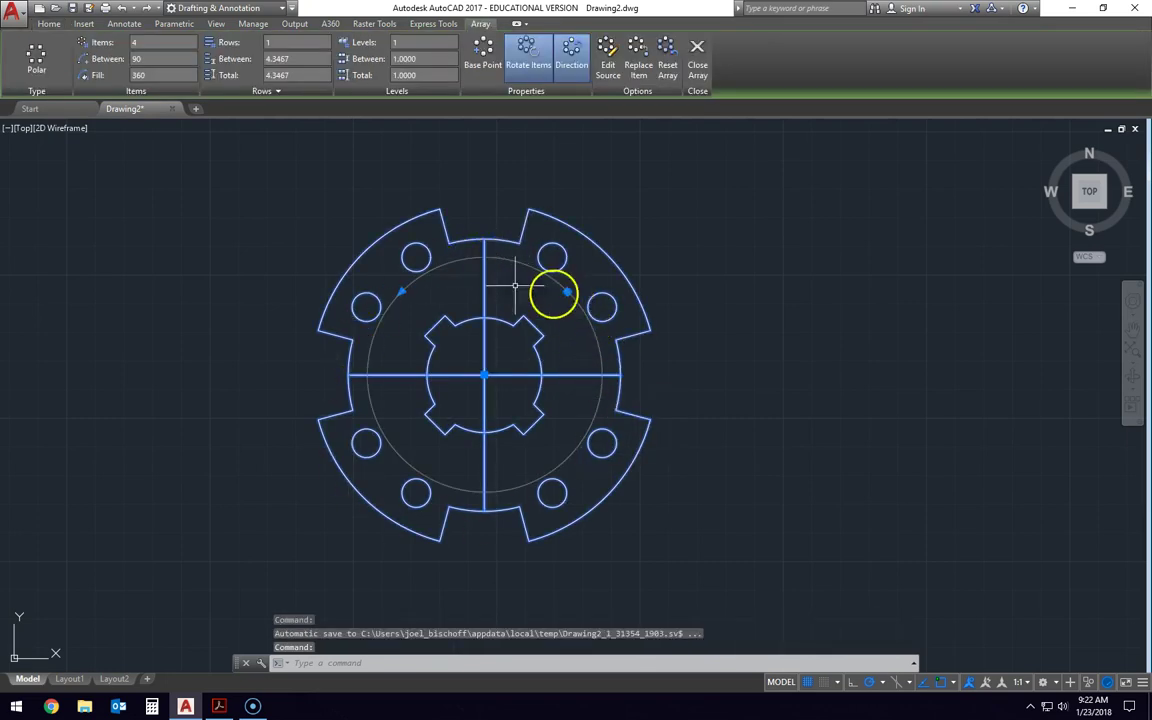
key("Escape")
key("Escape")
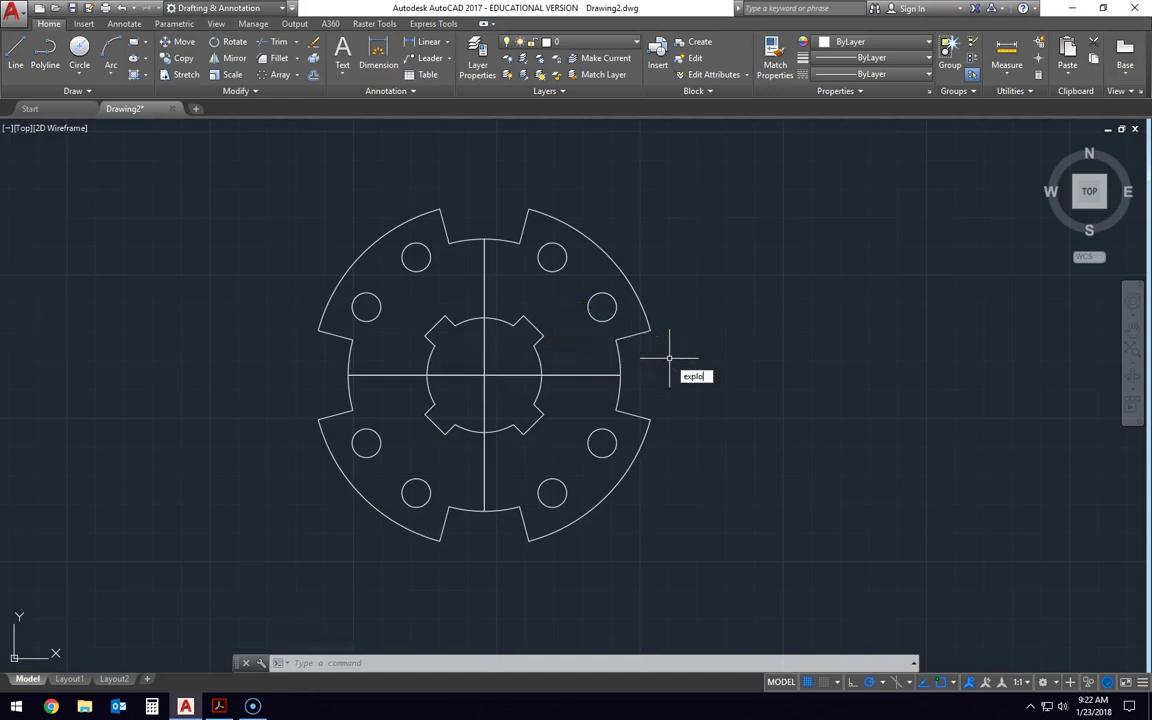
key("Return")
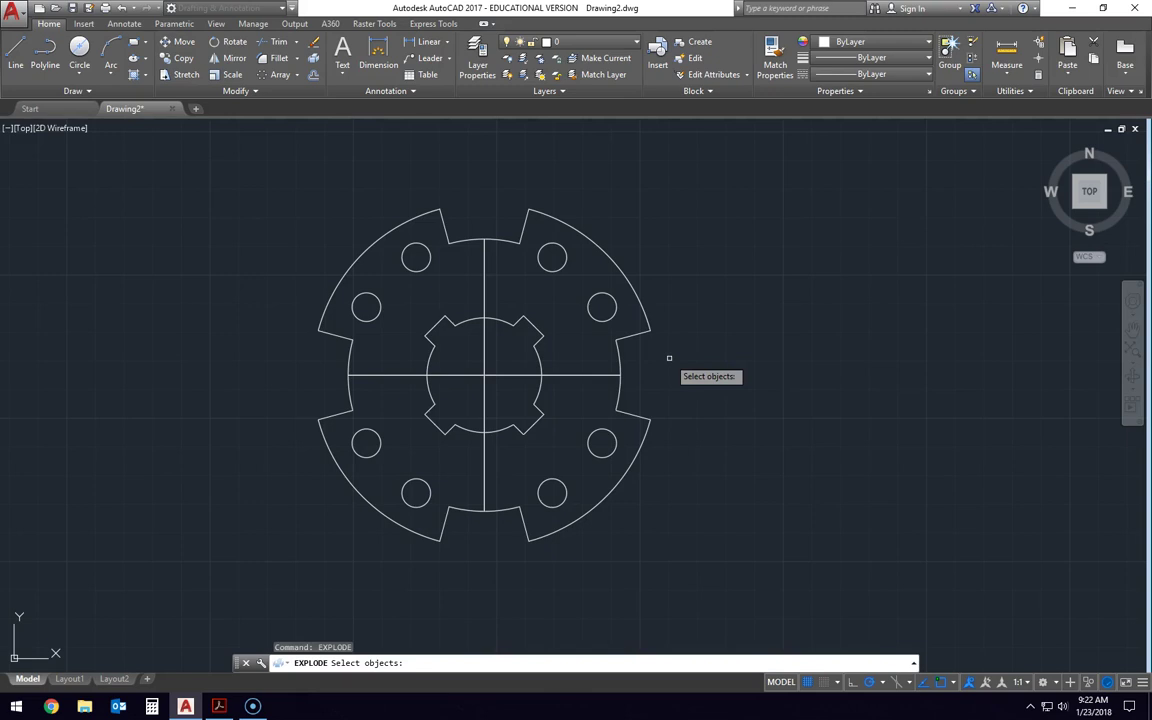
left_click(604, 253)
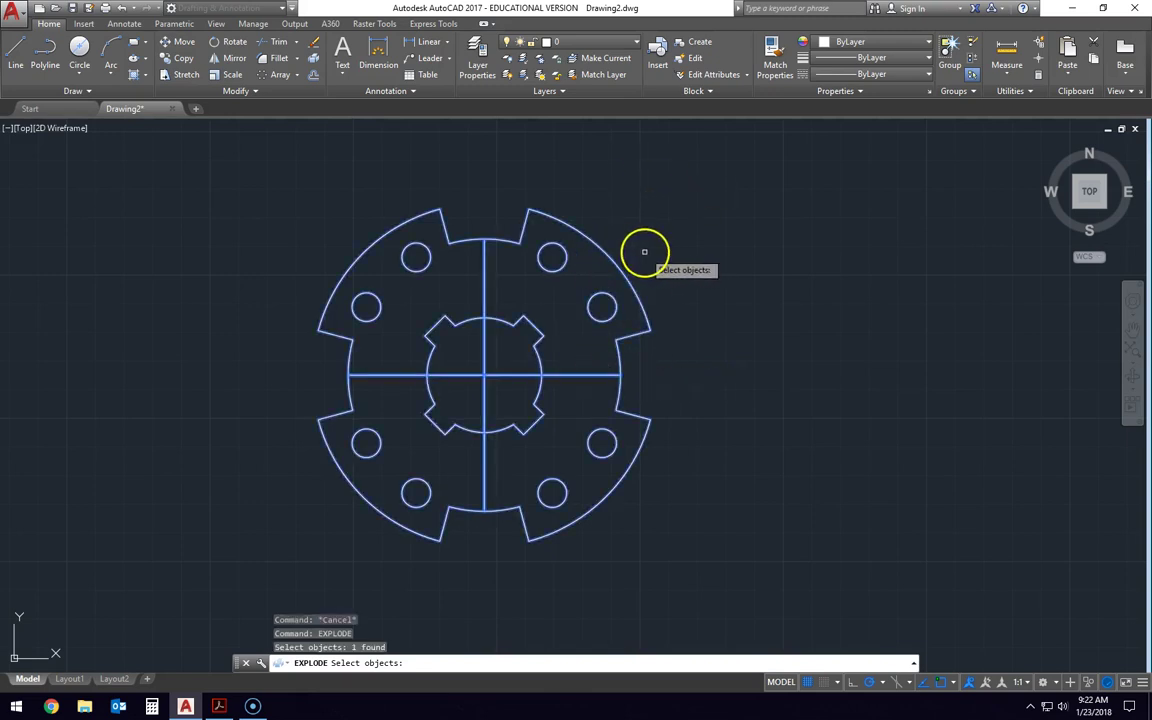
key("Return")
Delete the four centre-line halves, then bring the Friction Plate PDF forward.
left_click(575, 375)
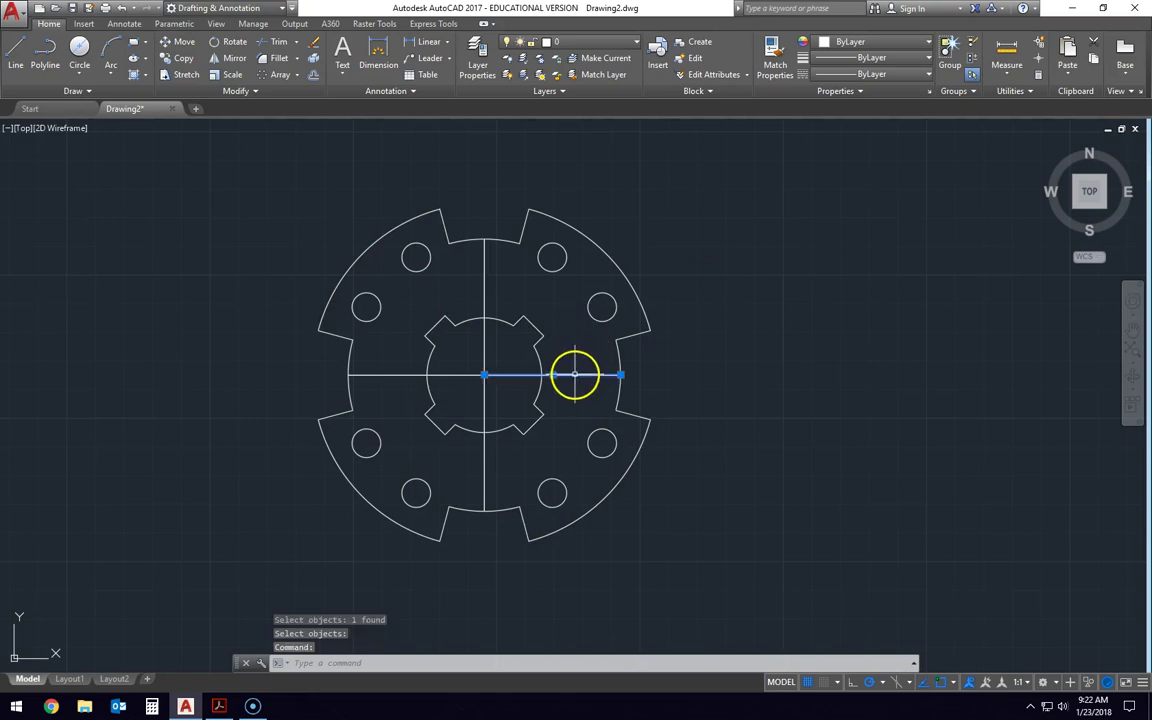
key("Delete")
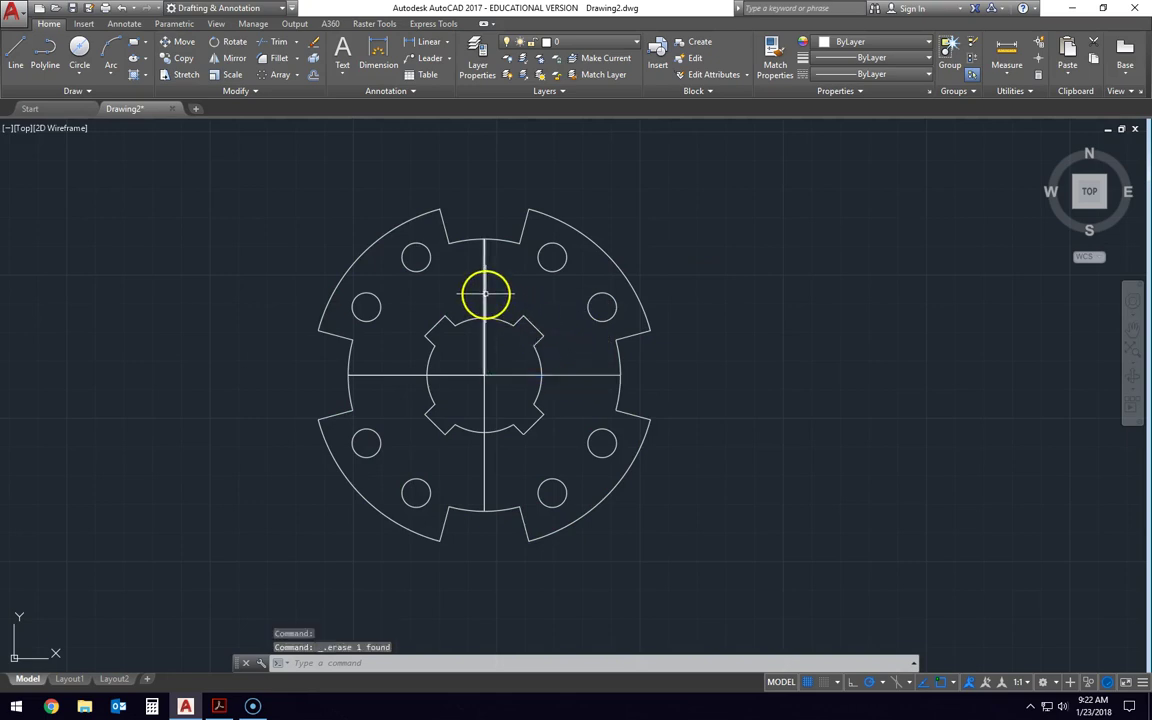
left_click(485, 294)
key("Delete")
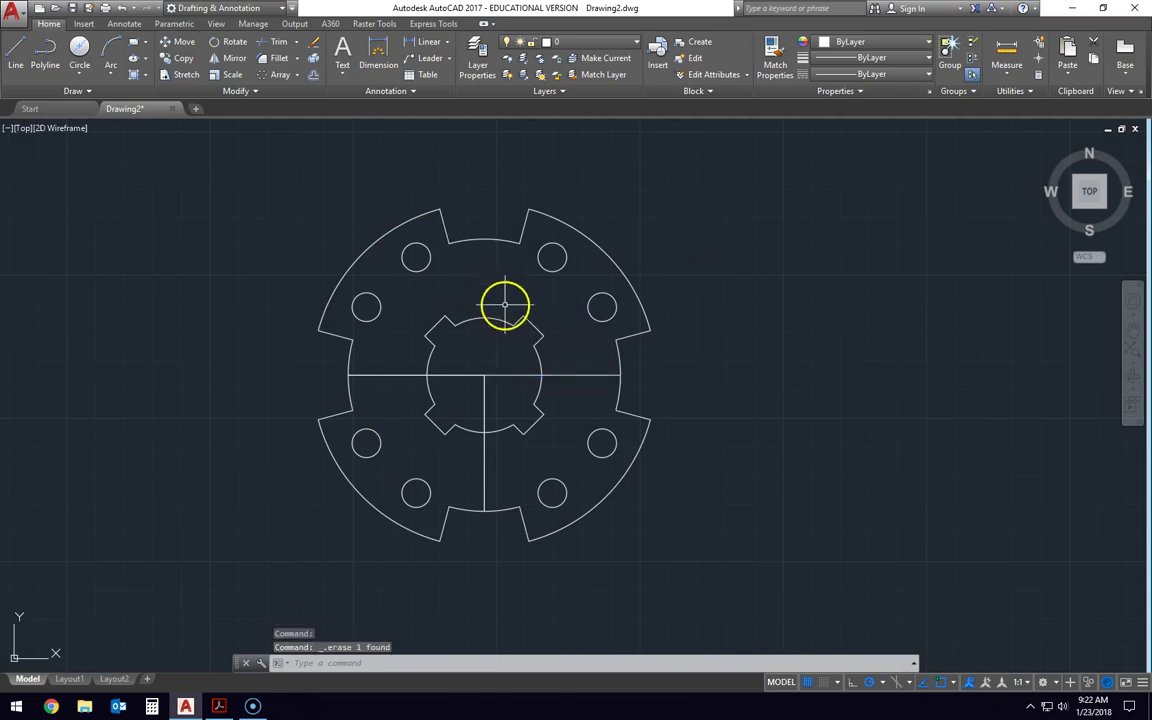
left_click(606, 356)
left_click(575, 392)
left_click(502, 459)
left_click(463, 466)
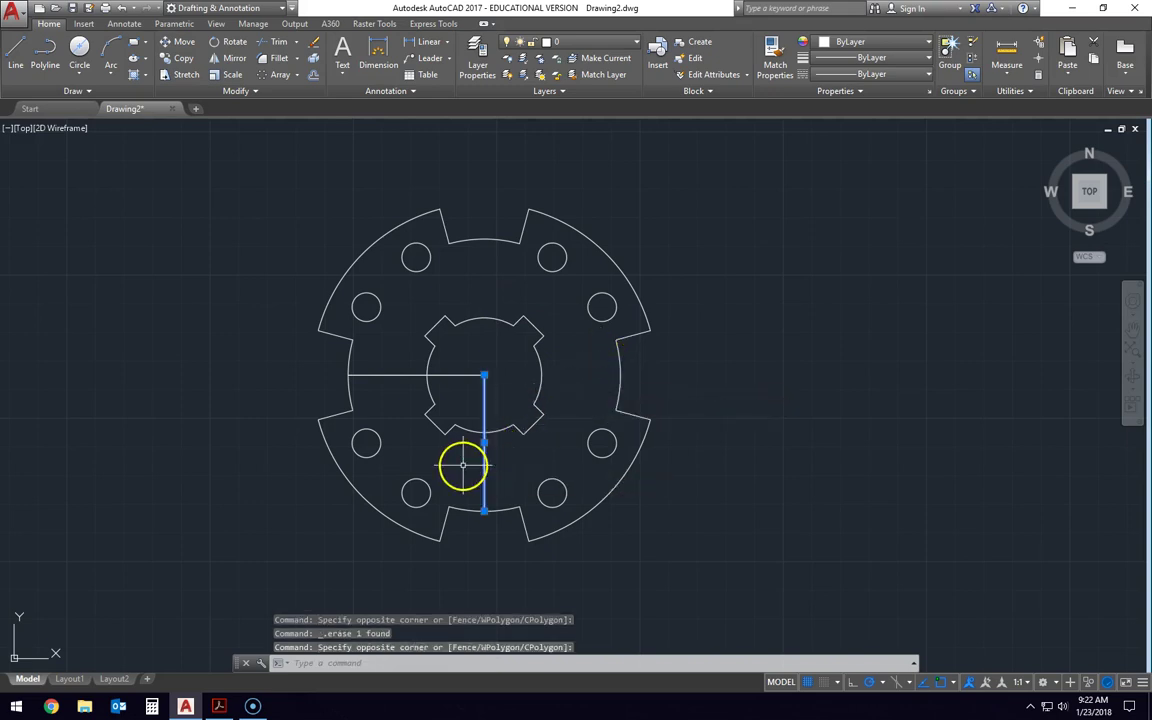
left_click(432, 355)
left_click(393, 391)
key("Delete")
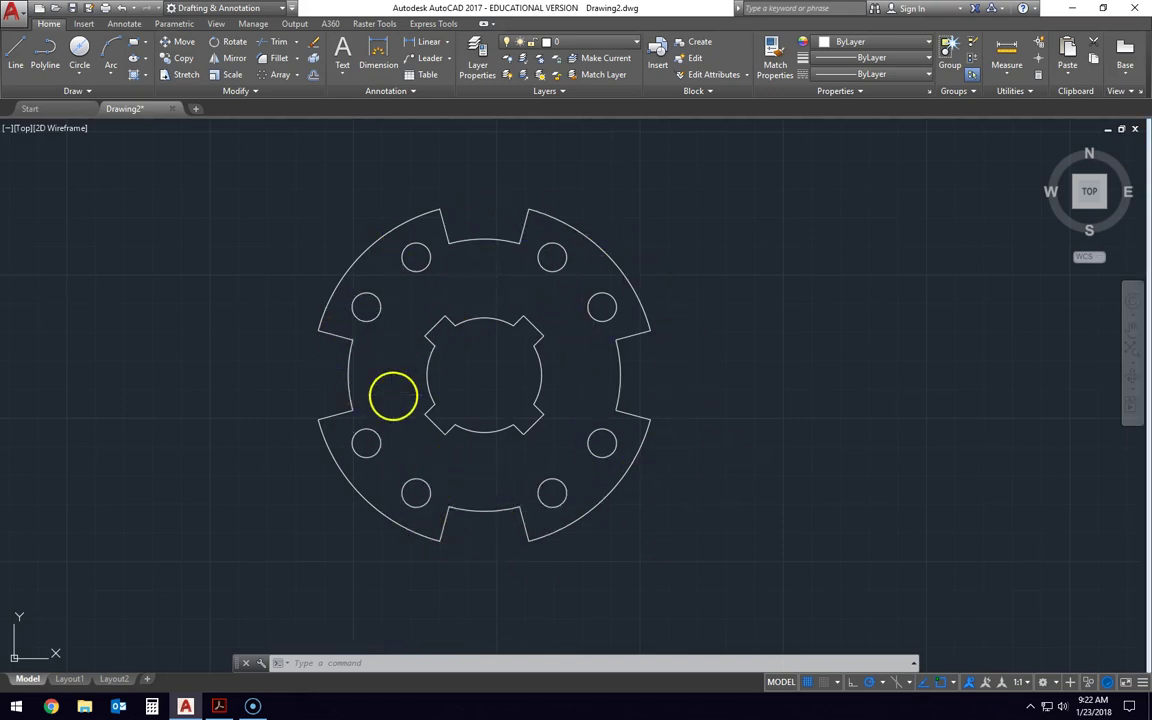
key("alt+Tab")
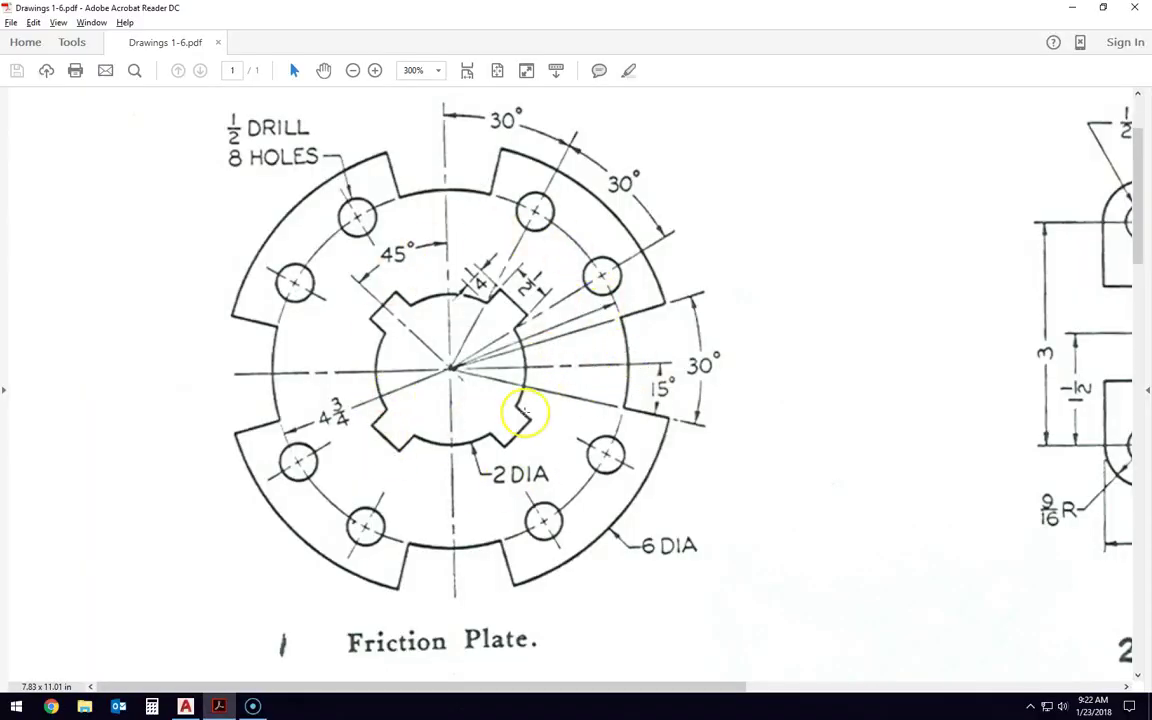